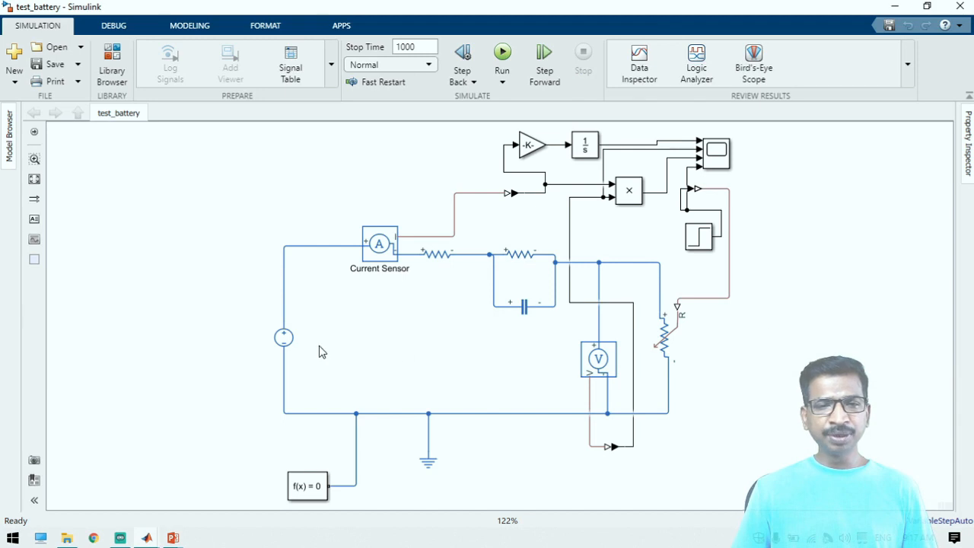
Check the constant voltage setting of the DC Voltage Source block
{"action": "left_click", "coordinate": [285, 343]}
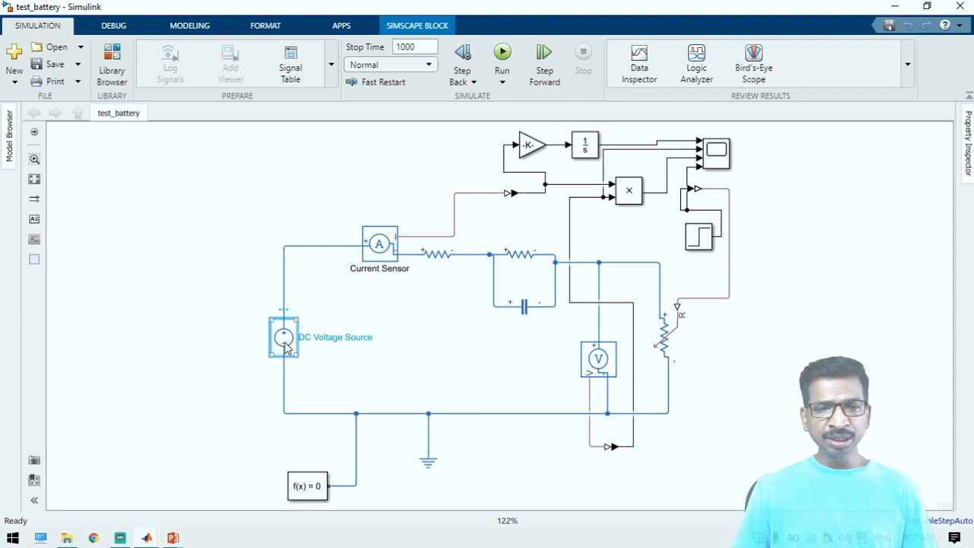
{"action": "double_click", "coordinate": [286, 346]}
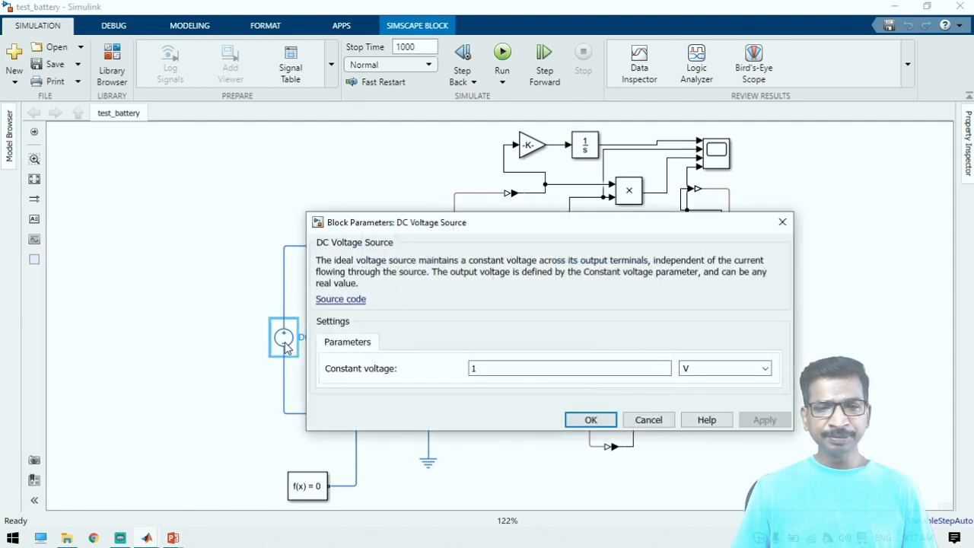
{"action": "left_click", "coordinate": [588, 419]}
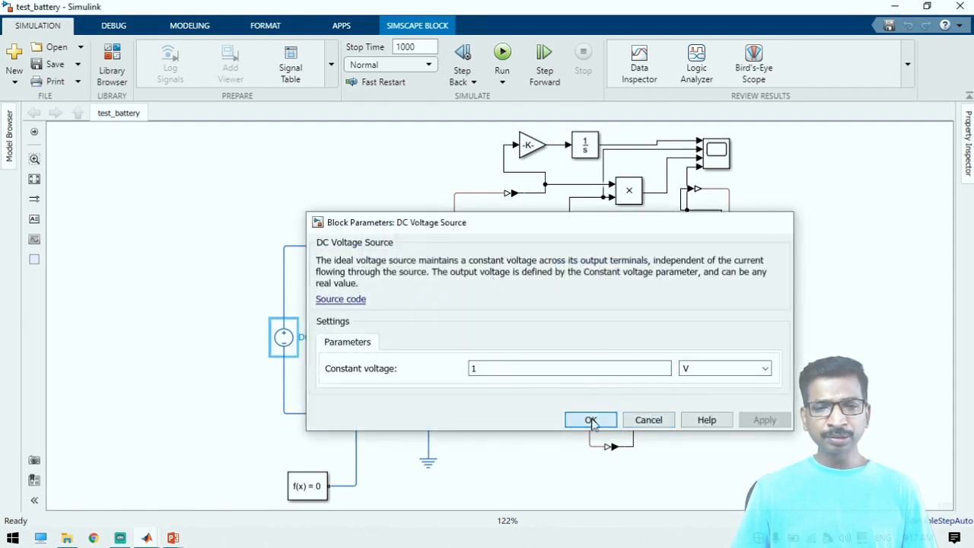
Examine the current sensor and the two resistors, and check the Capacitor block's parameters without changing them
{"action": "left_click", "coordinate": [393, 254]}
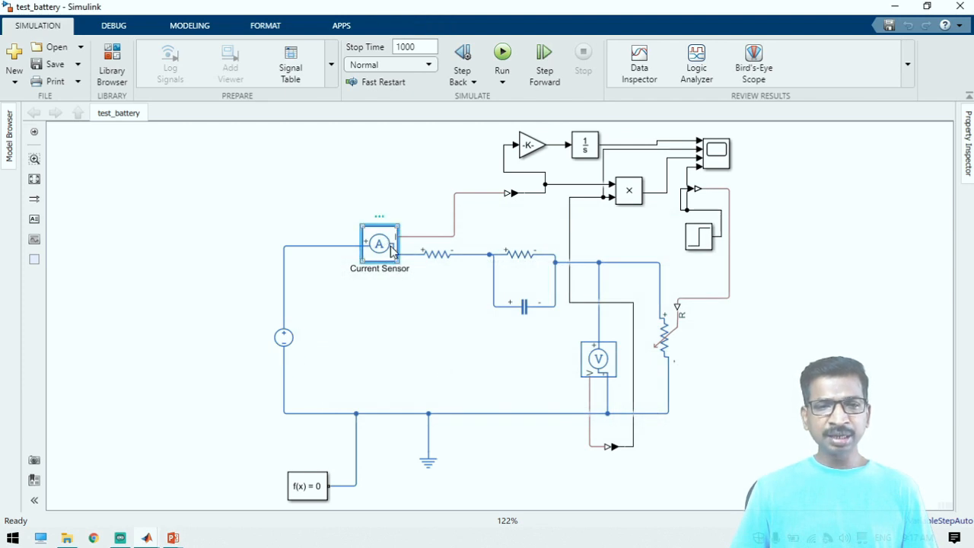
{"action": "left_click", "coordinate": [439, 259]}
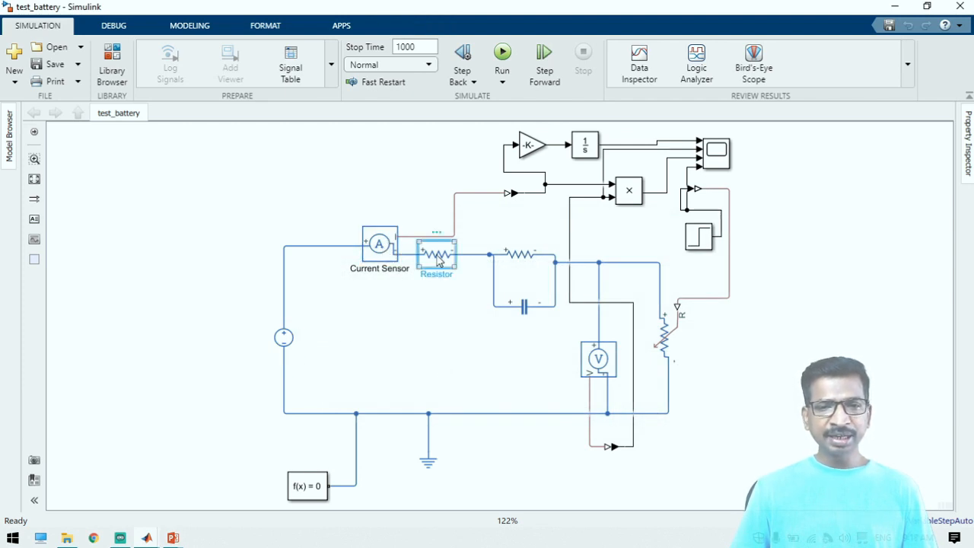
{"action": "left_click", "coordinate": [521, 254], "text": "shift"}
{"action": "left_click", "coordinate": [426, 255]}
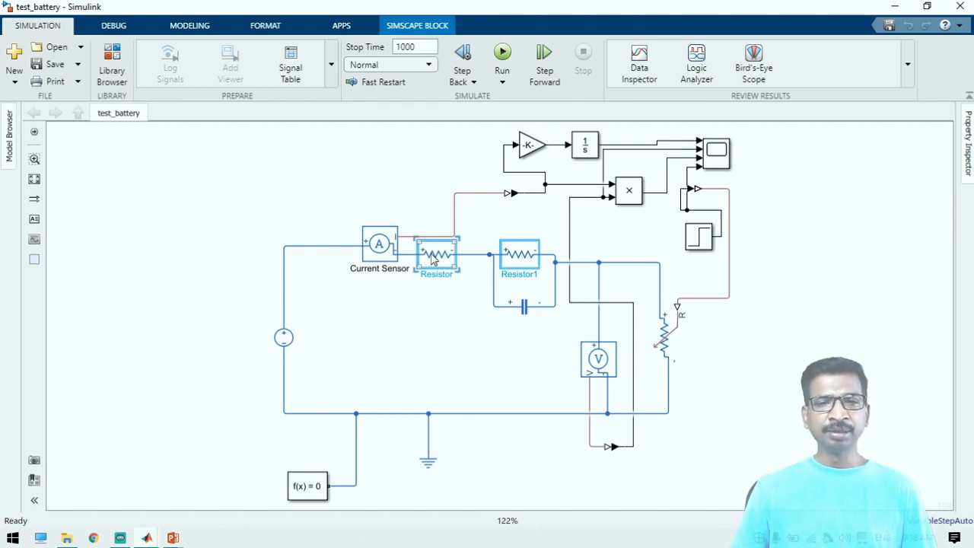
{"action": "left_click", "coordinate": [523, 321]}
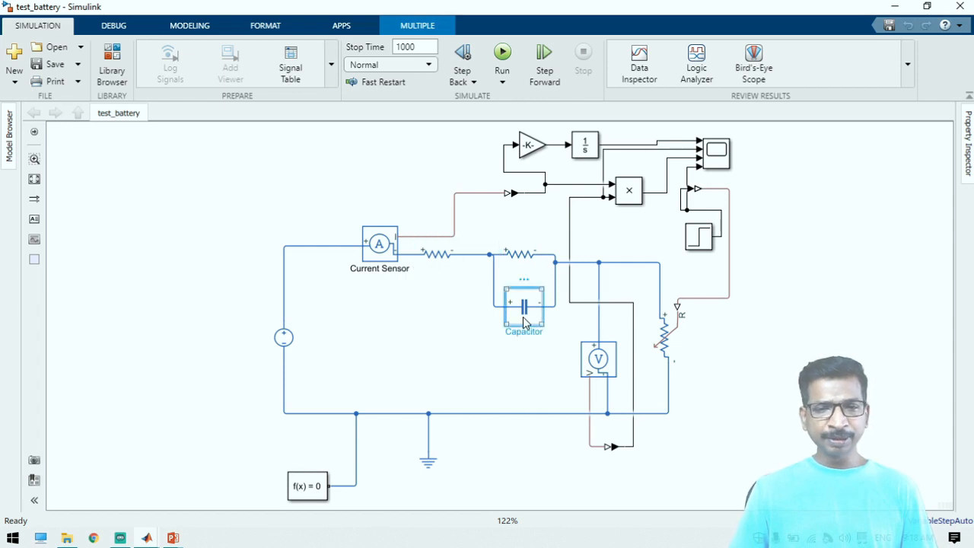
{"action": "double_click", "coordinate": [524, 321]}
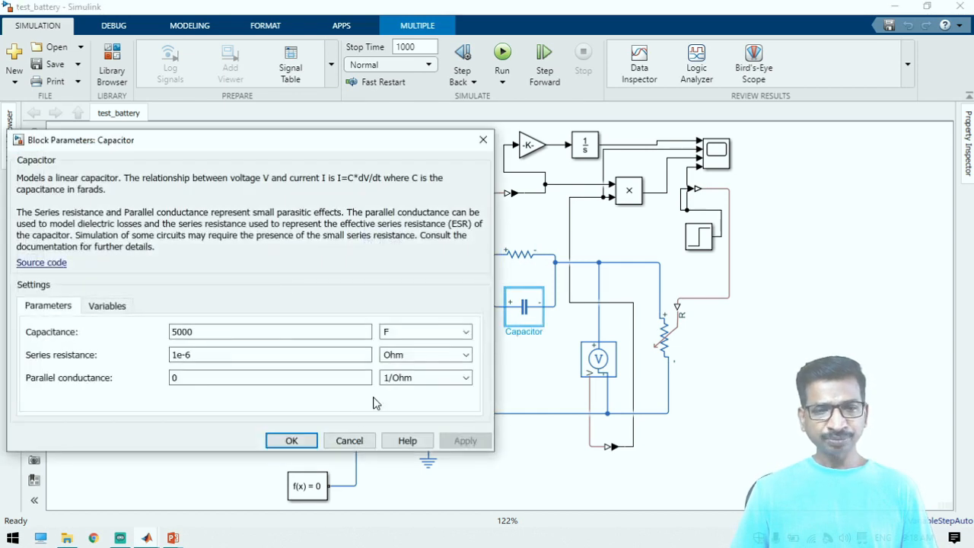
{"action": "left_click", "coordinate": [350, 441]}
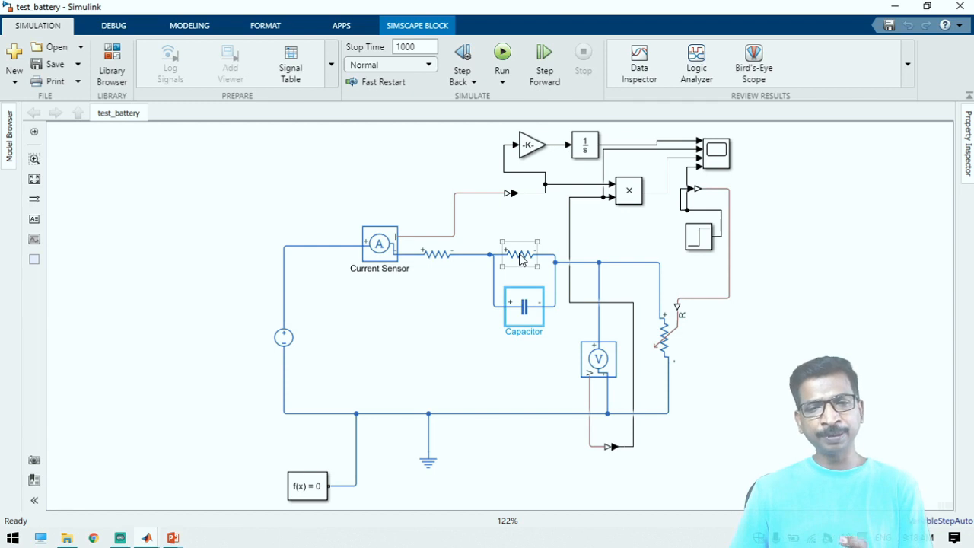
Identify the Variable Resistor load and the Step block that drives its resistance input
{"action": "left_click", "coordinate": [667, 352]}
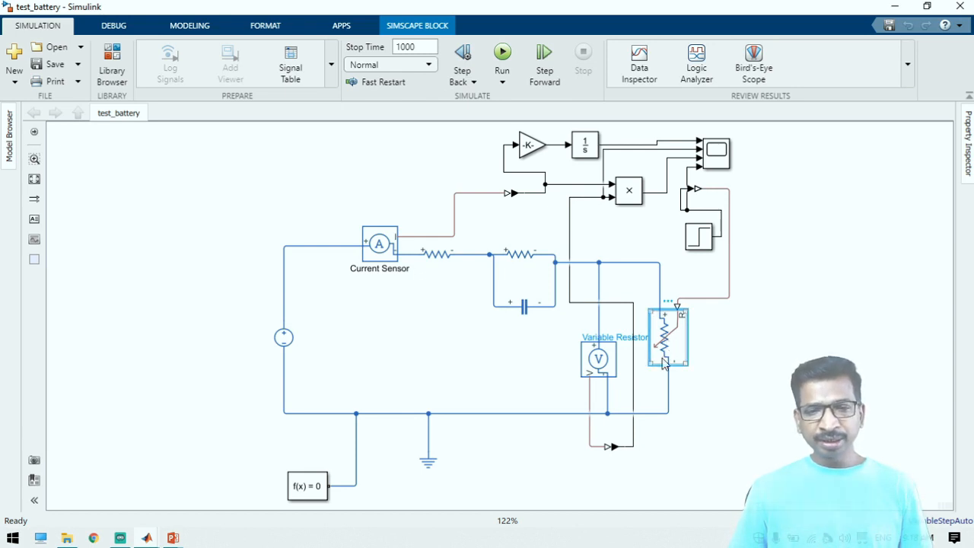
{"action": "left_click", "coordinate": [700, 240]}
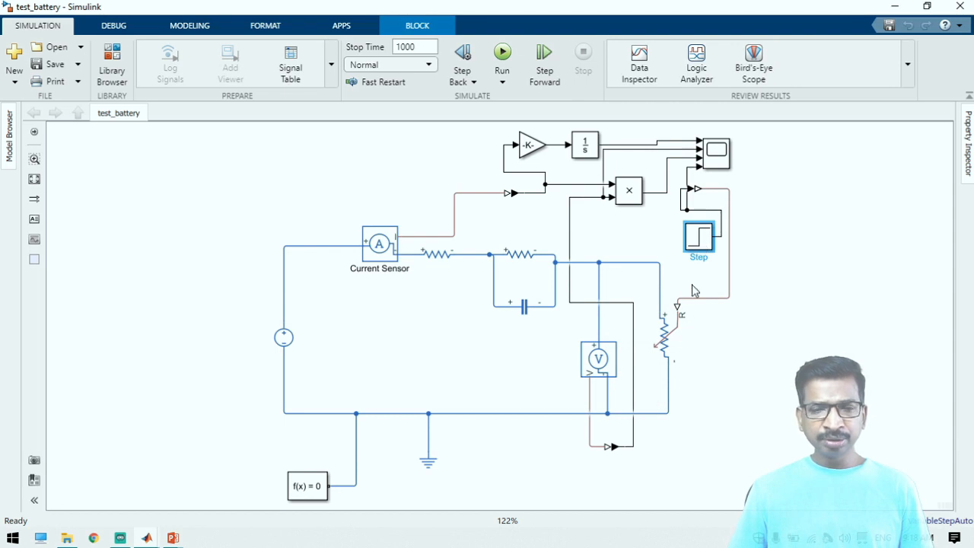
{"action": "left_click", "coordinate": [666, 353]}
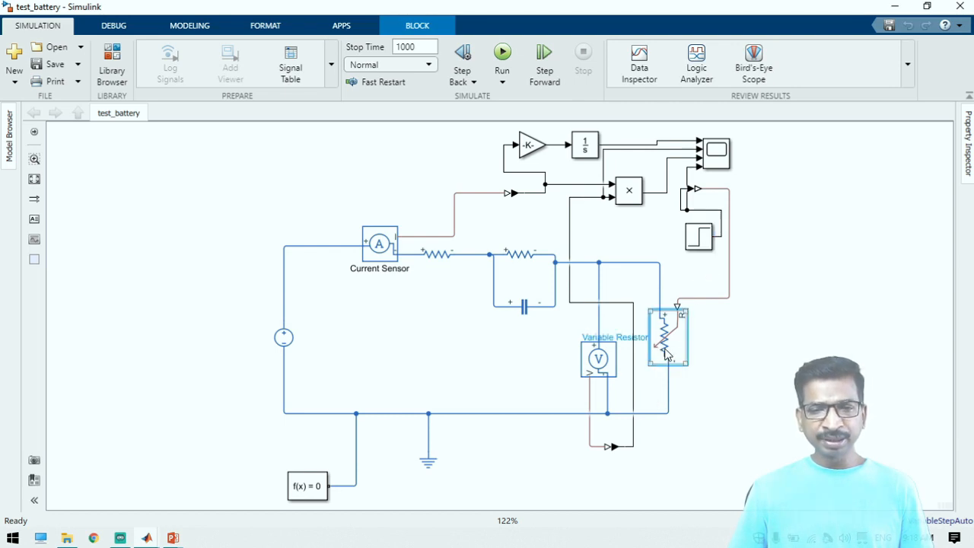
Enlarge the Gain block after the current sensor's PS-Simulink Converter until its full gain value is readable
{"action": "left_click", "coordinate": [514, 194]}
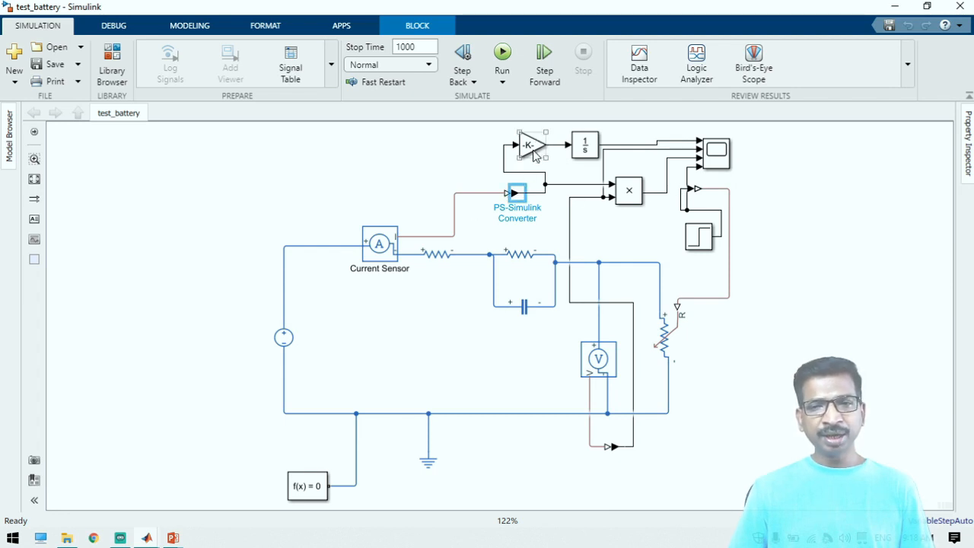
{"action": "left_click", "coordinate": [542, 151]}
{"action": "left_click_drag", "start_coordinate": [544, 158], "coordinate": [563, 169]}
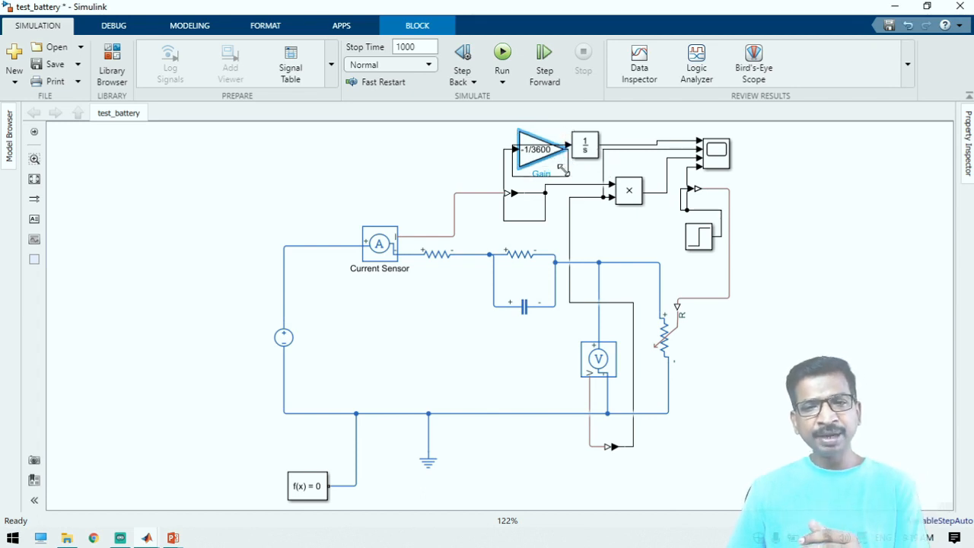
{"action": "left_click", "coordinate": [534, 160]}
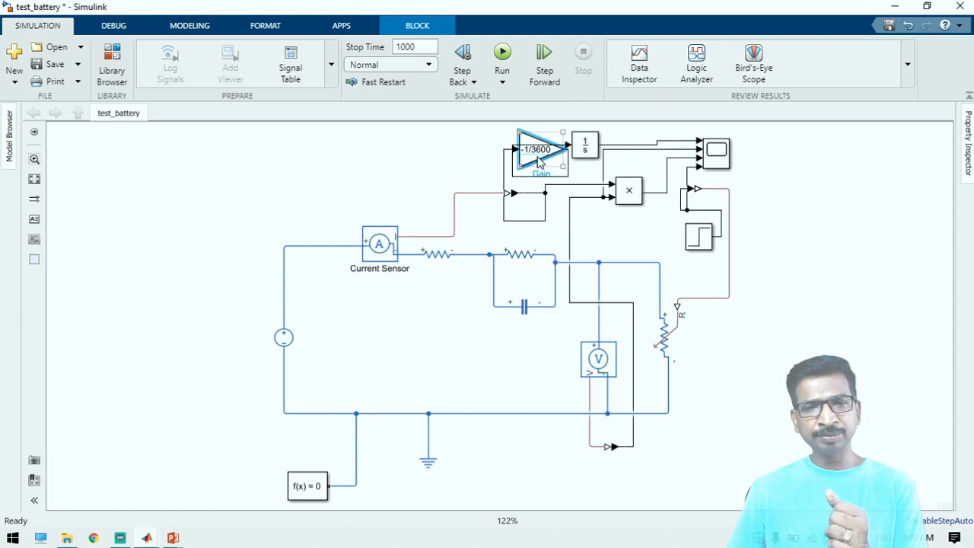
Examine the Integrator, the current and voltage sensors, the Product block and the signals they feed to the Scope
{"action": "left_click", "coordinate": [584, 149]}
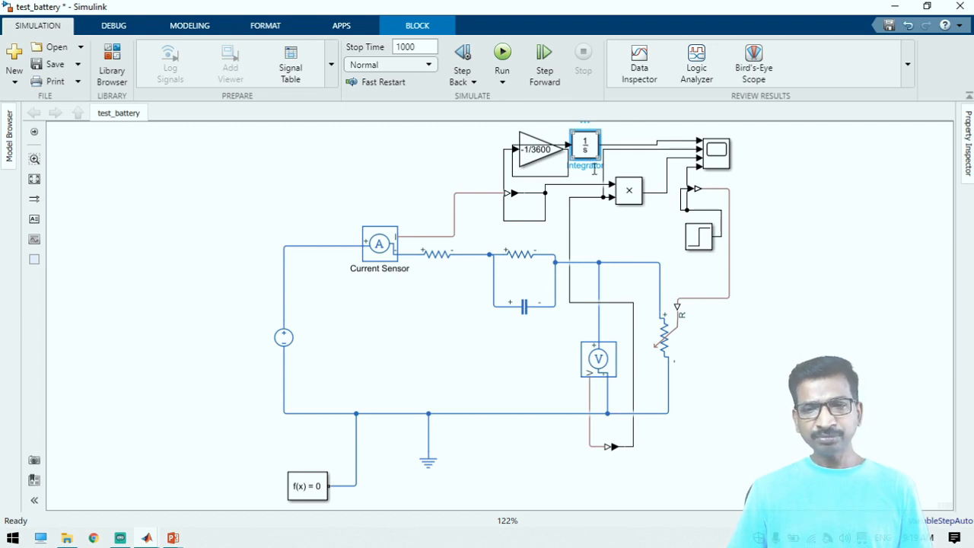
{"action": "left_click", "coordinate": [660, 242]}
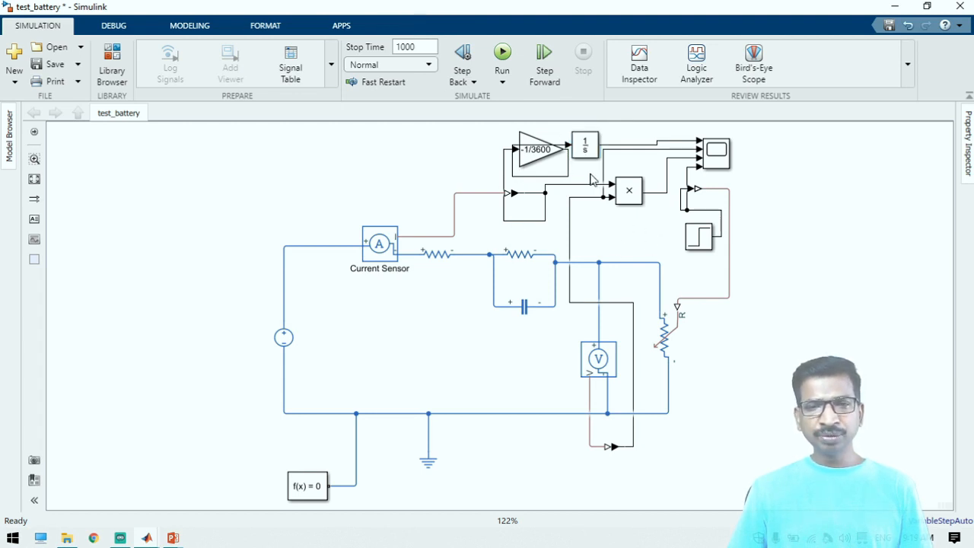
{"action": "left_click", "coordinate": [373, 244]}
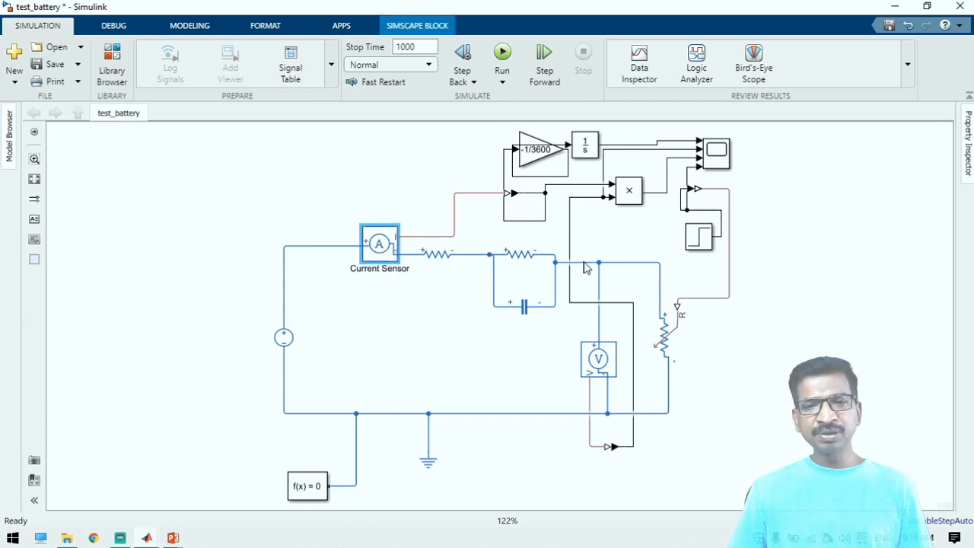
{"action": "left_click", "coordinate": [603, 358]}
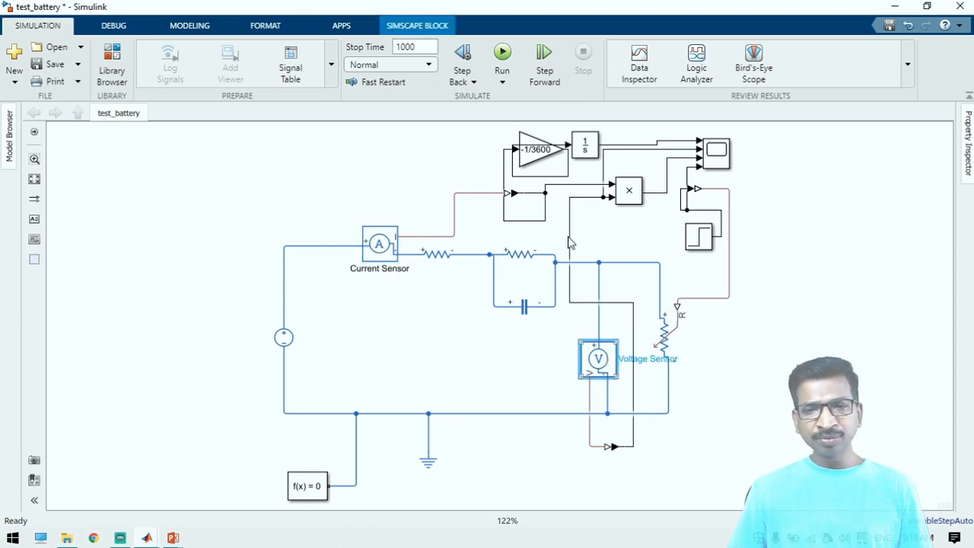
{"action": "left_click", "coordinate": [626, 194]}
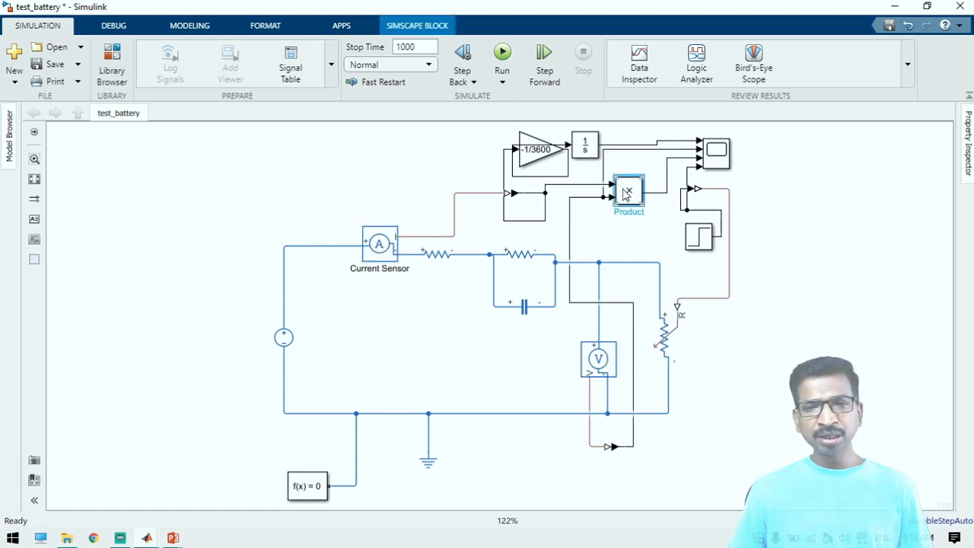
{"action": "left_click", "coordinate": [664, 195]}
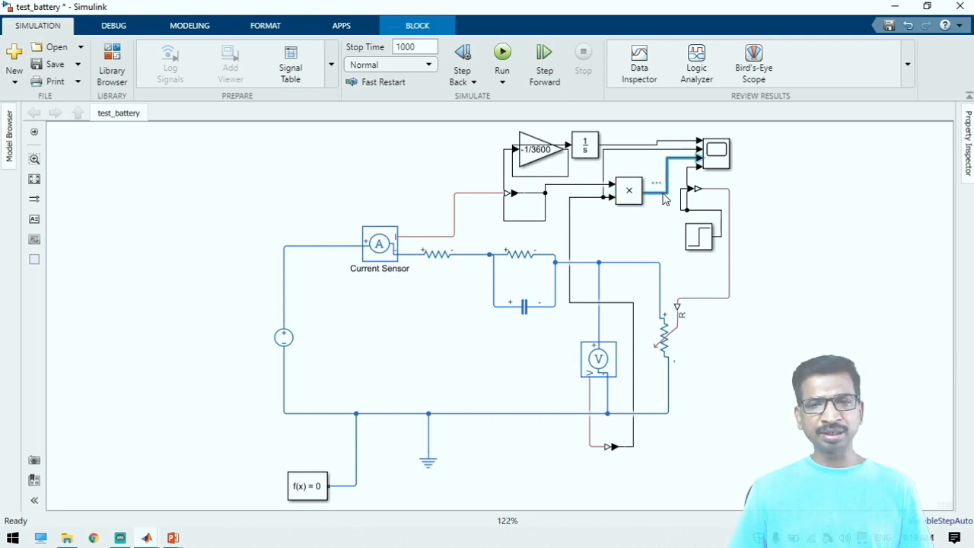
{"action": "left_click", "coordinate": [659, 143]}
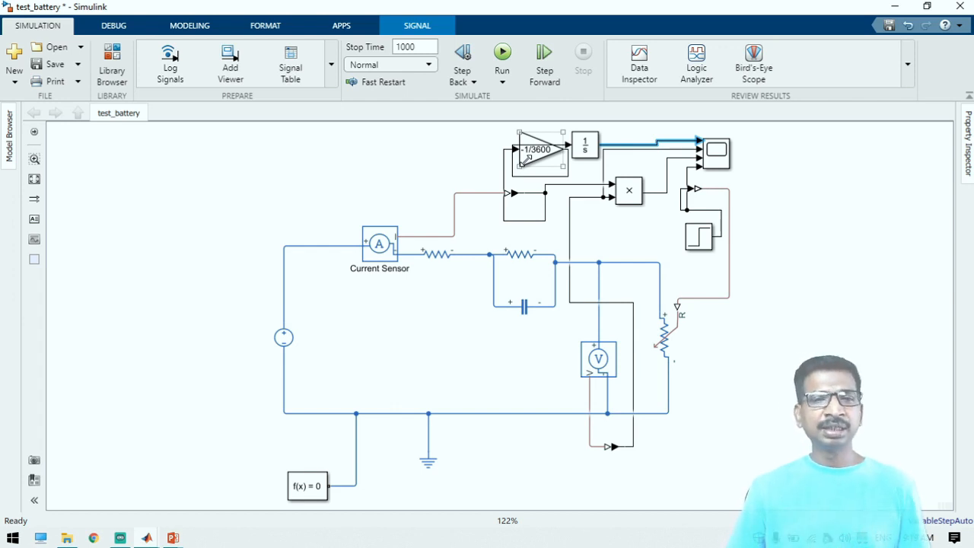
{"action": "left_click", "coordinate": [381, 129]}
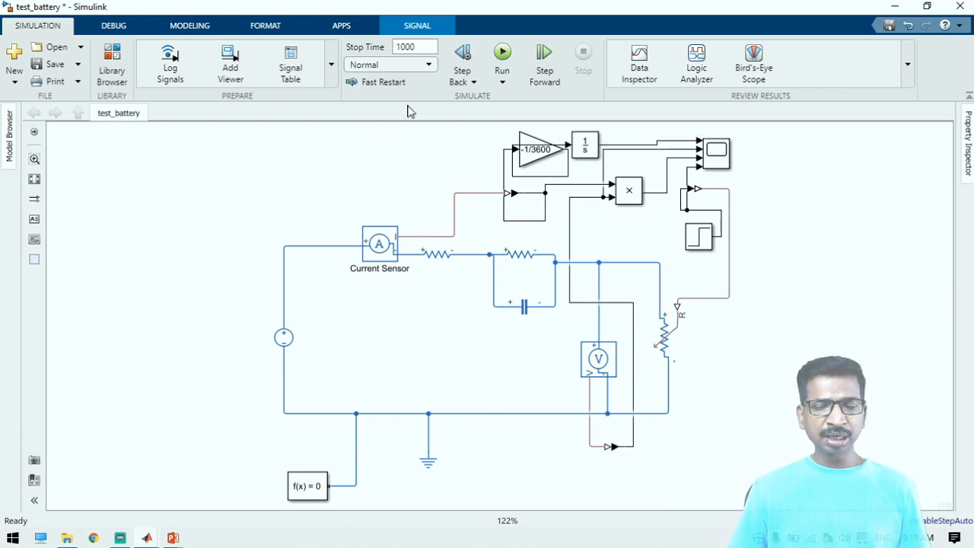
Run the simulation and view the four resulting plots in the Scope
{"action": "left_click", "coordinate": [504, 54]}
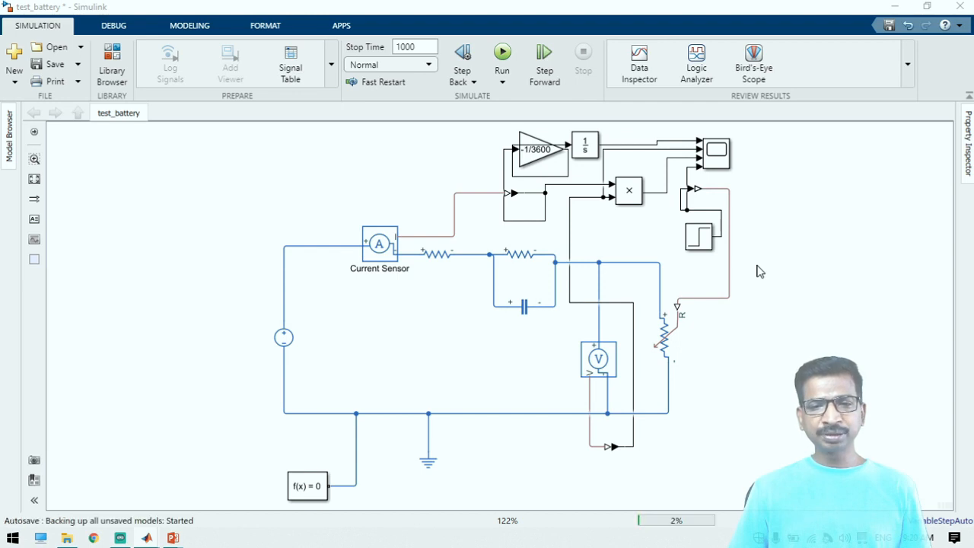
{"action": "left_click", "coordinate": [720, 151]}
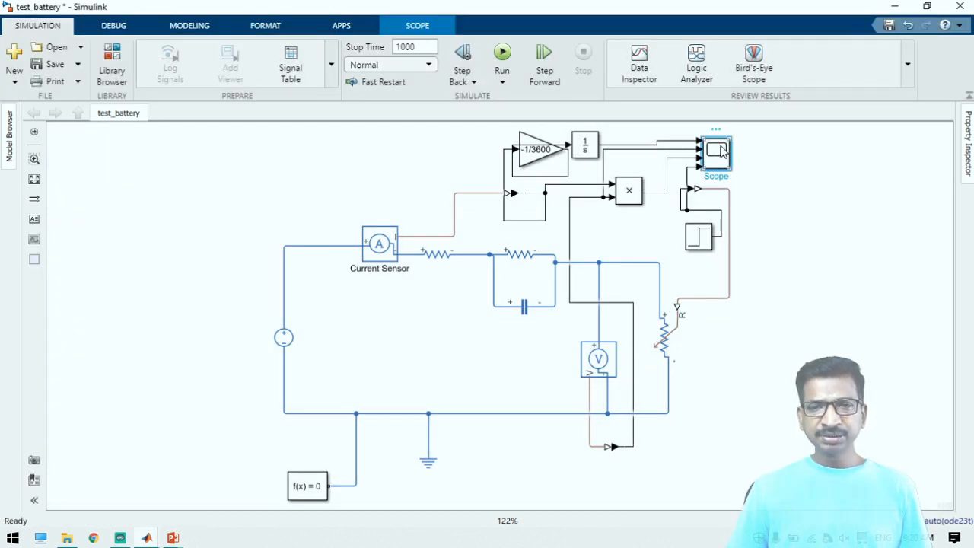
{"action": "double_click", "coordinate": [719, 151]}
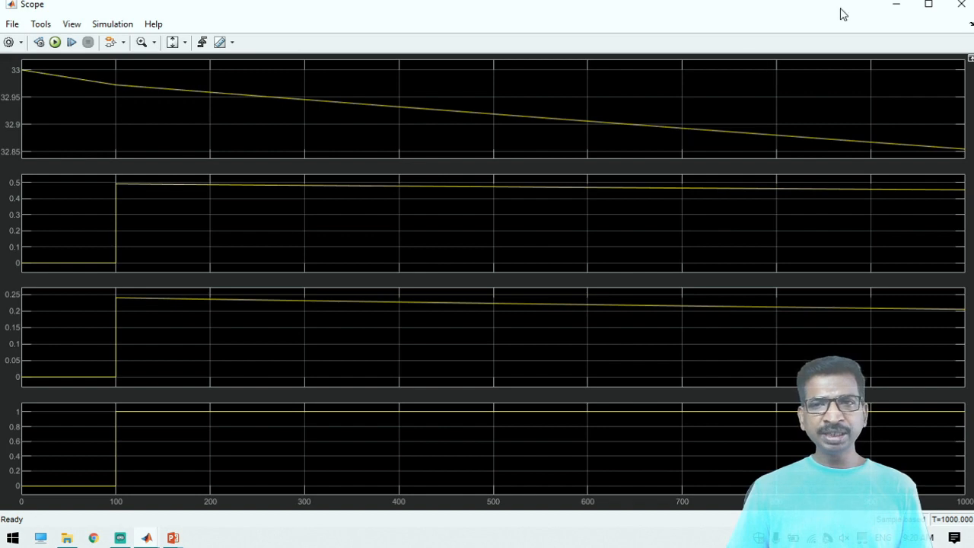
{"action": "left_click", "coordinate": [899, 6]}
Check the Step block's final value without changing it, and compare it with the plots in the Scope
{"action": "double_click", "coordinate": [699, 235]}
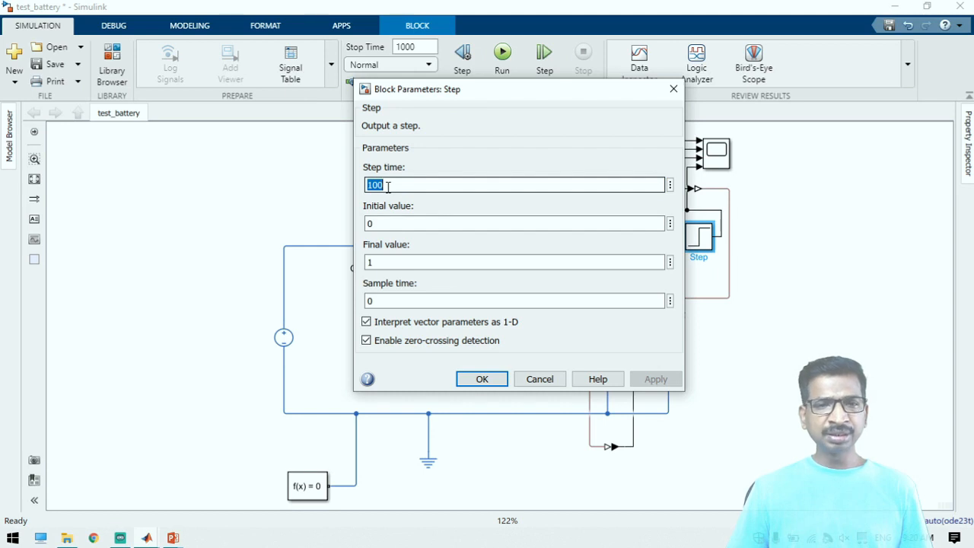
{"action": "left_click", "coordinate": [388, 263]}
{"action": "double_click", "coordinate": [389, 260]}
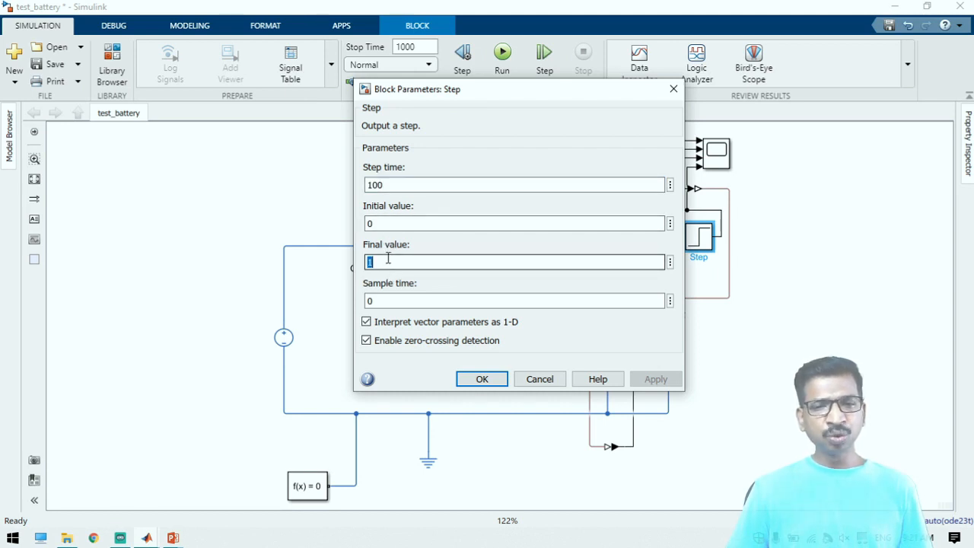
{"action": "left_click", "coordinate": [539, 379]}
{"action": "double_click", "coordinate": [719, 155]}
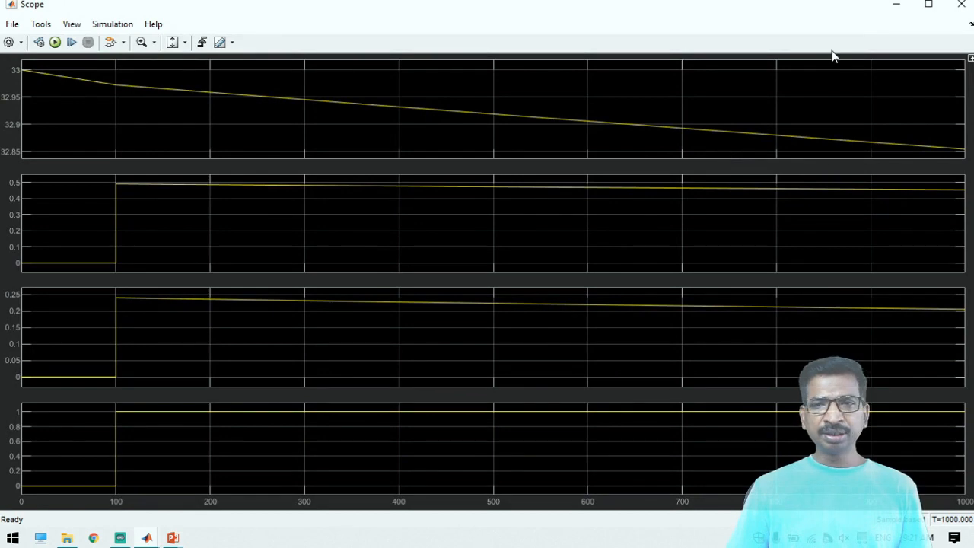
{"action": "left_click", "coordinate": [889, 12]}
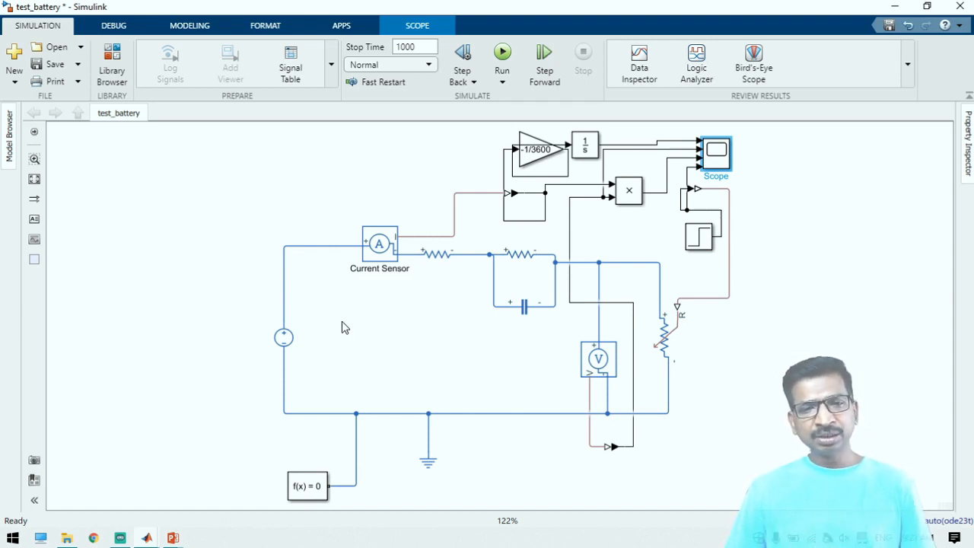
Try a Battery block in the empty area beside the voltage source, and delete it from the model
{"action": "left_click", "coordinate": [138, 262]}
{"action": "double_click", "coordinate": [138, 257]}
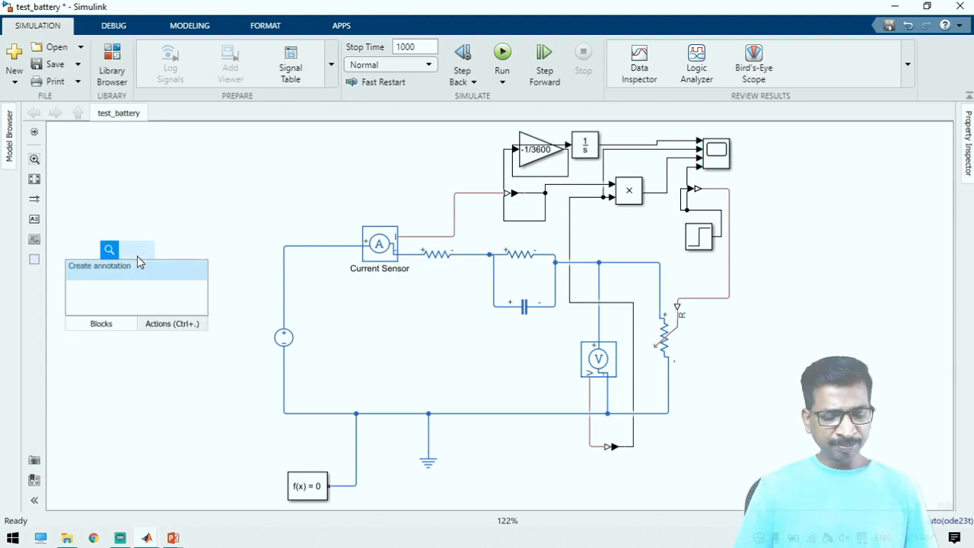
{"action": "type", "text": "battery"}
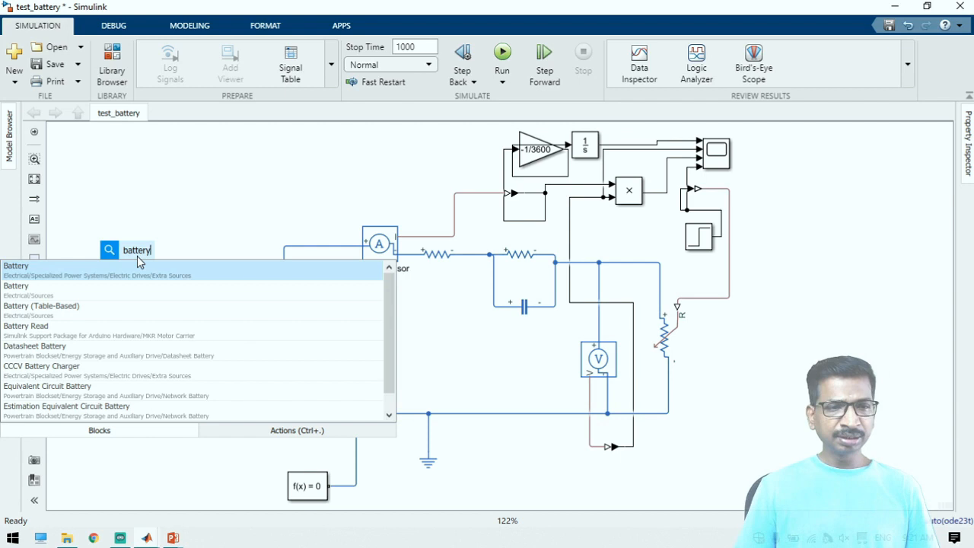
{"action": "key", "text": "Return"}
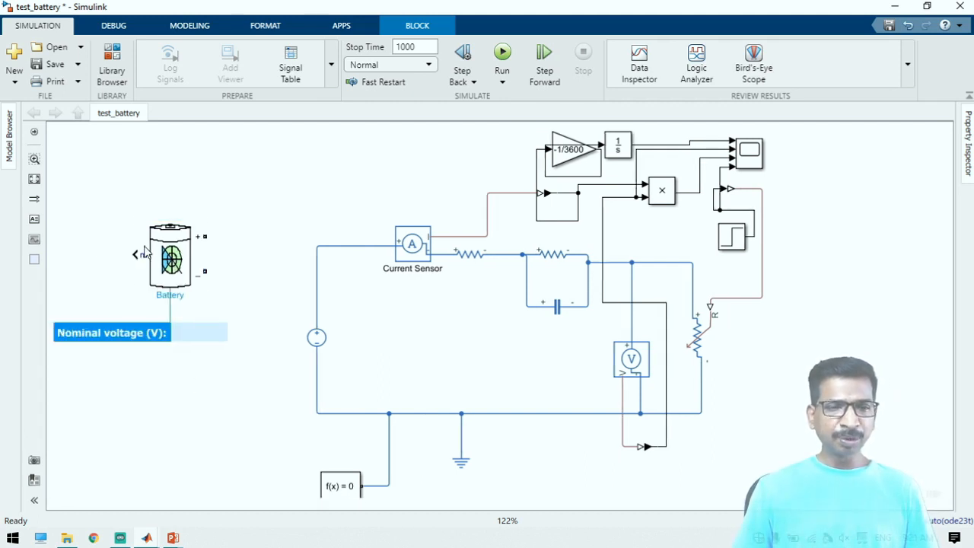
{"action": "left_click", "coordinate": [220, 216]}
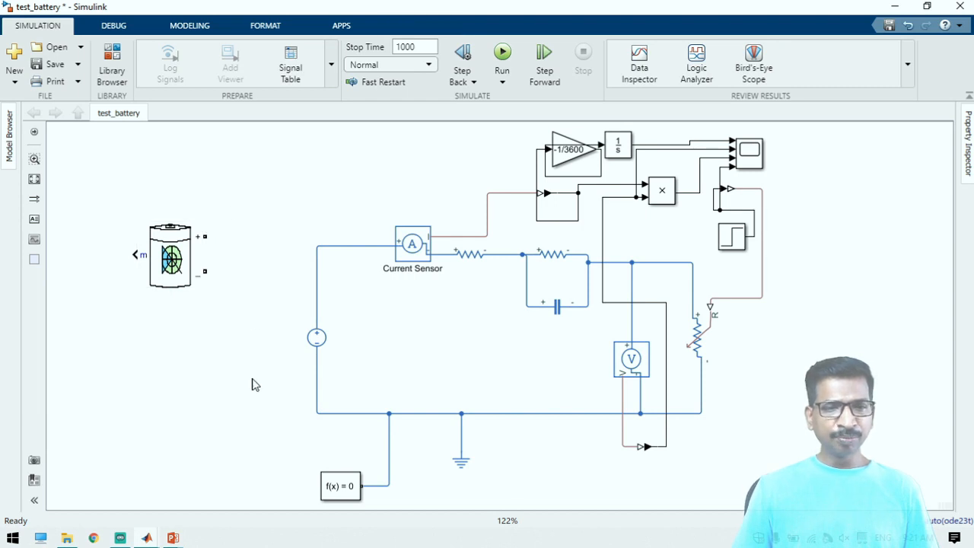
{"action": "left_click", "coordinate": [178, 264]}
{"action": "key", "text": "Delete"}
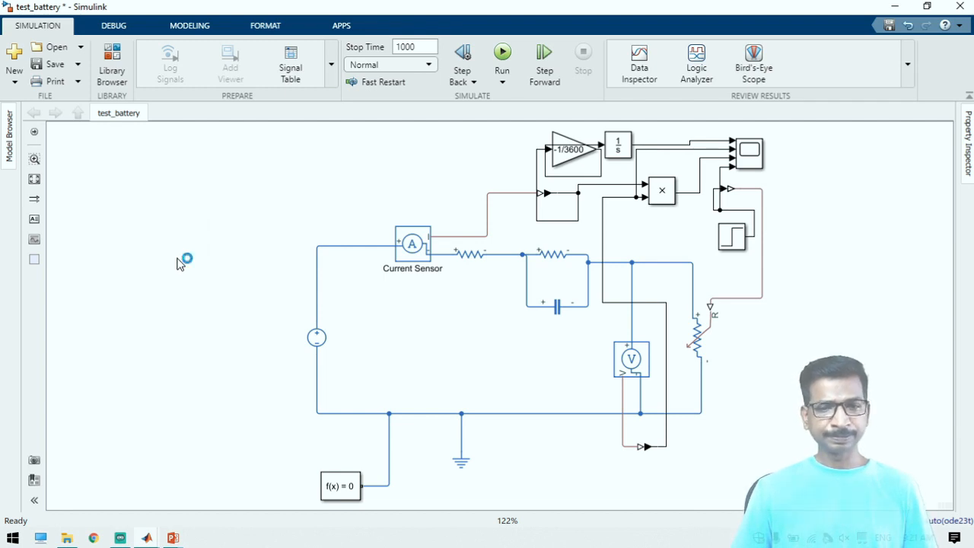
Create a new blank model and add the Battery block from Specialized Power Systems' Extra Sources to it
{"action": "key", "text": "ctrl+n"}
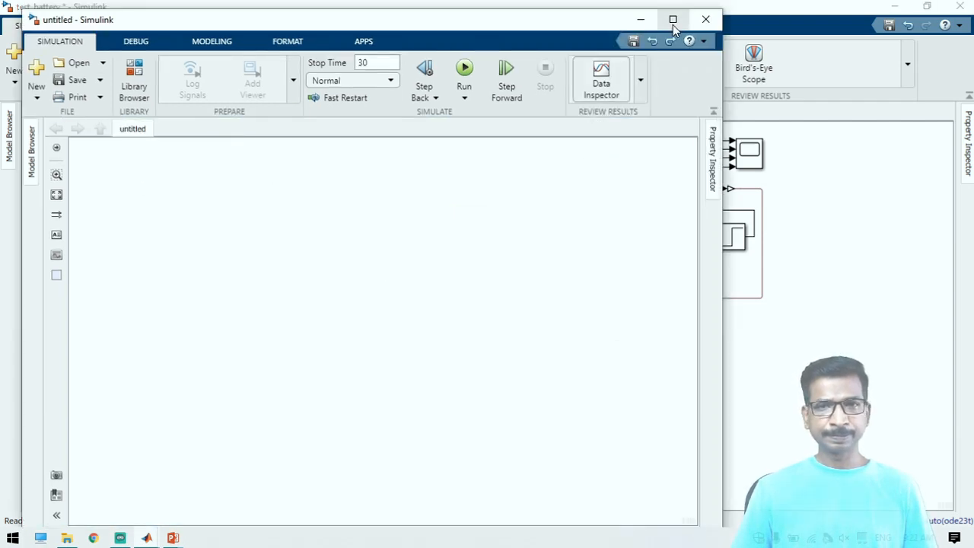
{"action": "left_click", "coordinate": [673, 19]}
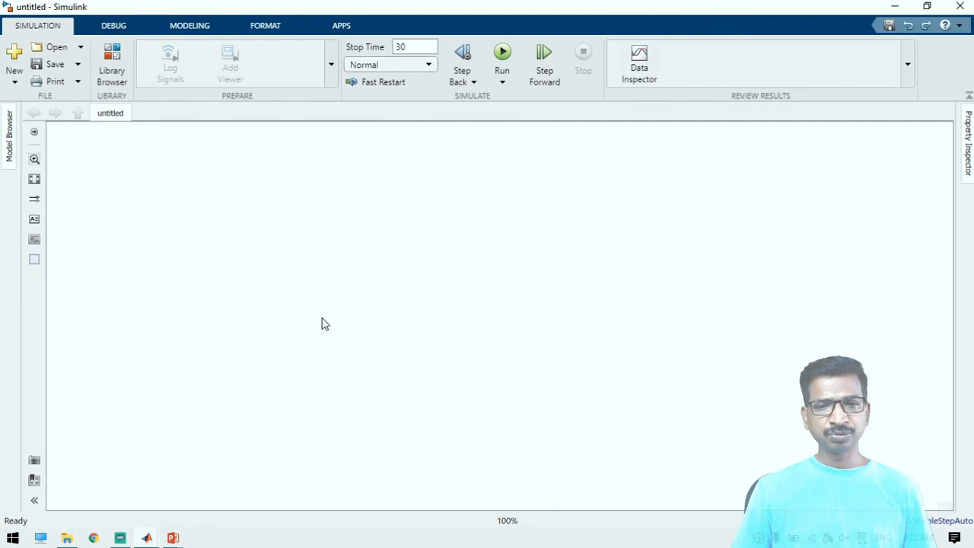
{"action": "double_click", "coordinate": [556, 317]}
{"action": "type", "text": "batter"}
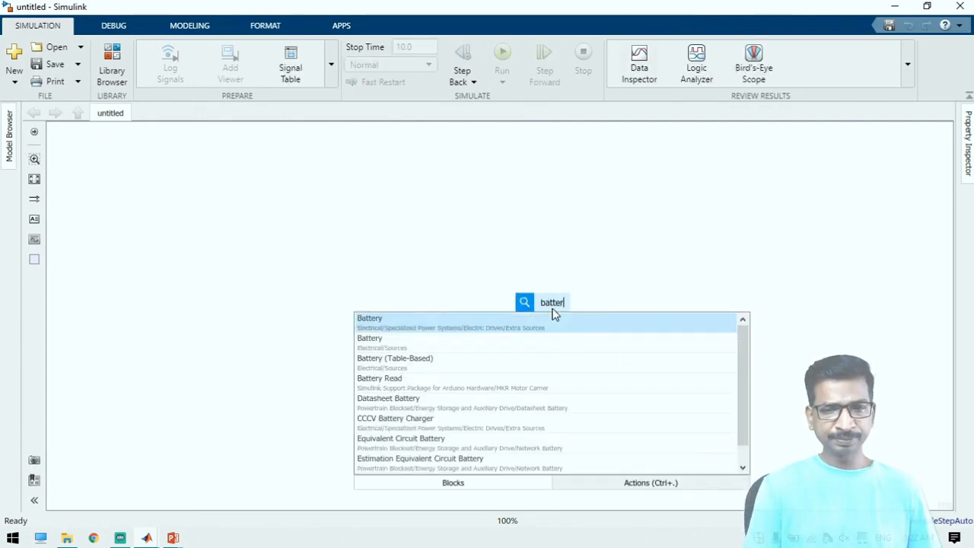
{"action": "left_click", "coordinate": [555, 319]}
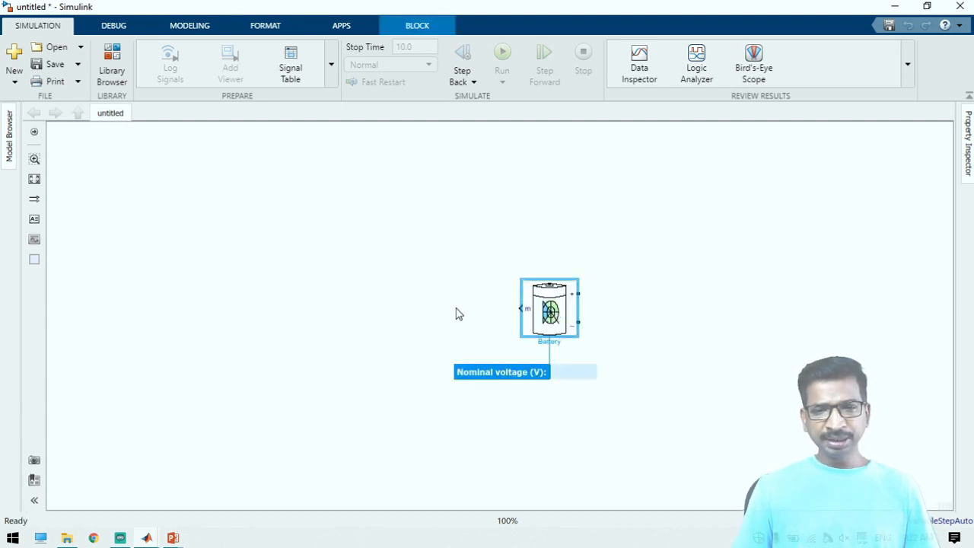
Check the Battery block's type, nominal voltage, rated capacity, initial state-of-charge and response time without changing them
{"action": "left_click", "coordinate": [568, 326]}
{"action": "double_click", "coordinate": [569, 326]}
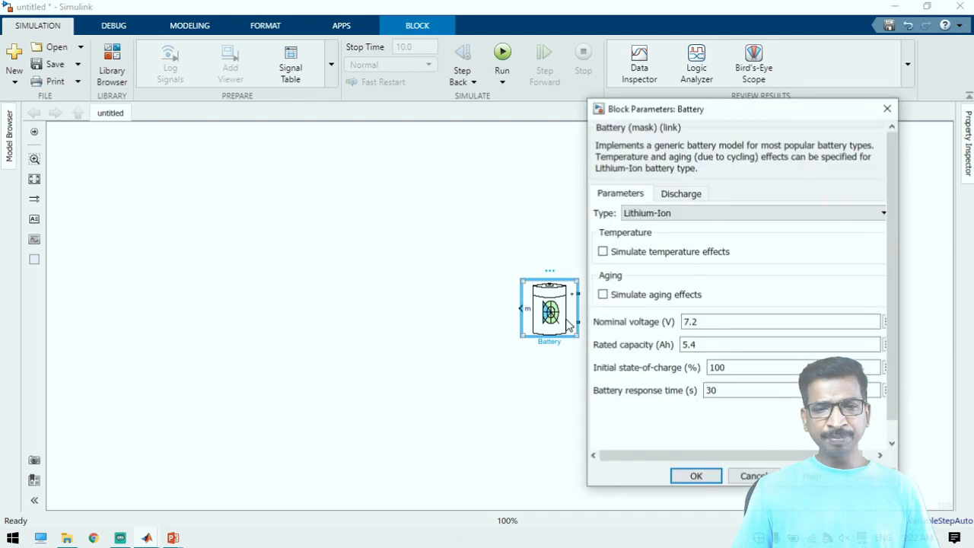
{"action": "left_click", "coordinate": [808, 316]}
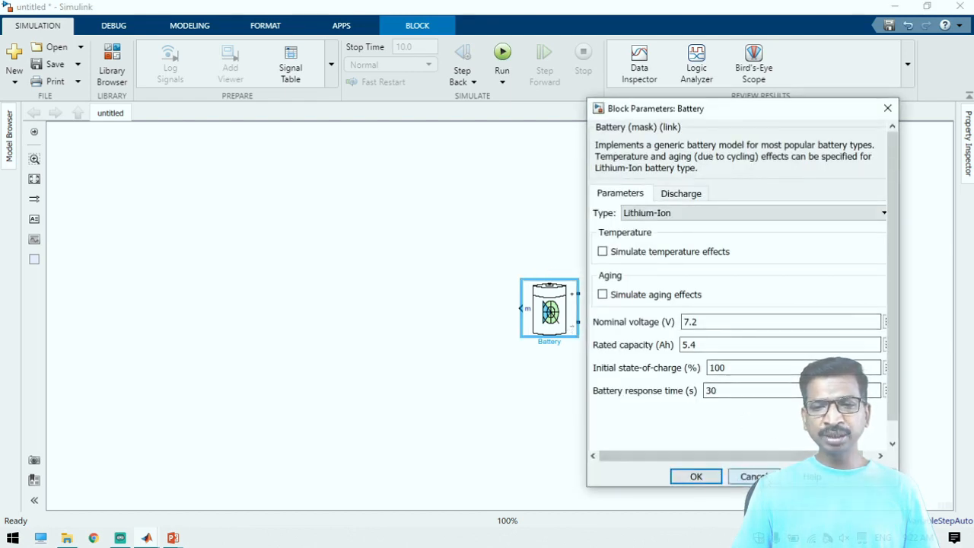
{"action": "left_click", "coordinate": [763, 477]}
Rotate the Battery block by 180 degrees so its m output faces right and its terminals face left
{"action": "left_click_drag", "start_coordinate": [567, 326], "coordinate": [460, 313]}
{"action": "left_click", "coordinate": [598, 306]}
{"action": "key", "text": "space"}
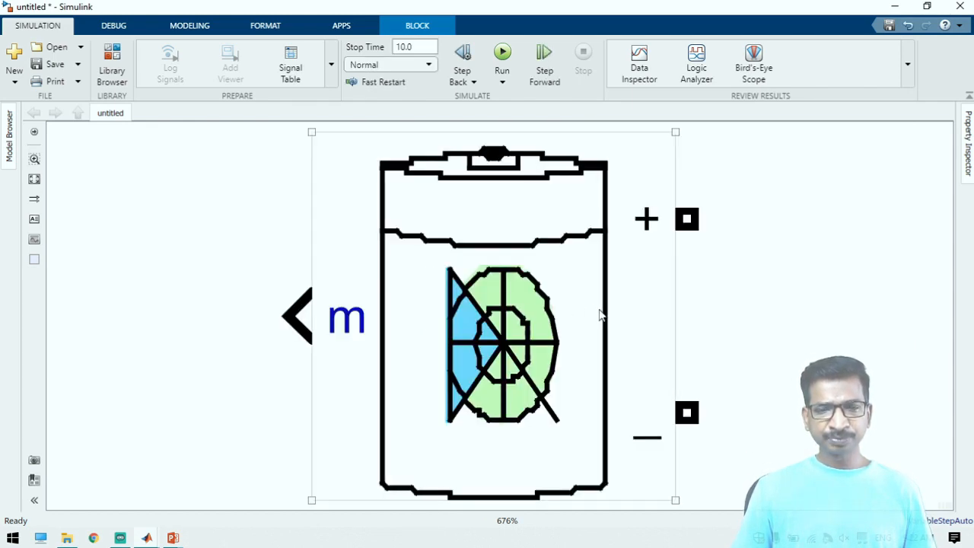
{"action": "scroll", "coordinate": [600, 311], "scroll_direction": "down", "scroll_amount": 1}
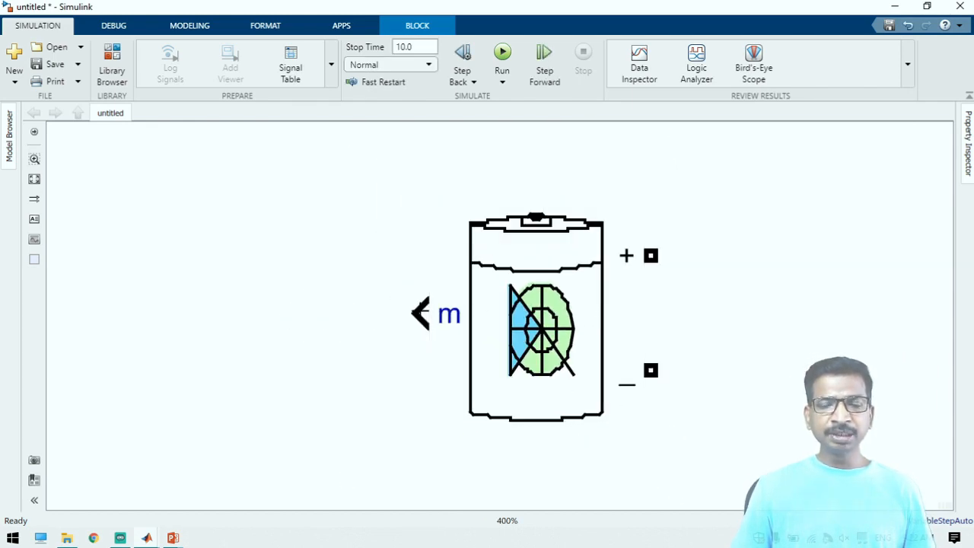
{"action": "left_click", "coordinate": [494, 320]}
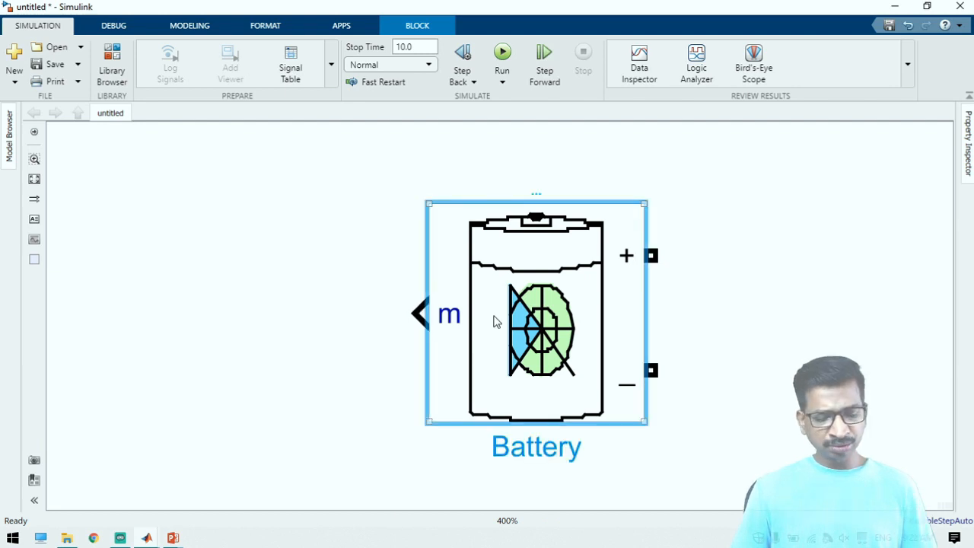
{"action": "key", "text": "ctrl+r"}
{"action": "key", "text": "ctrl+r"}
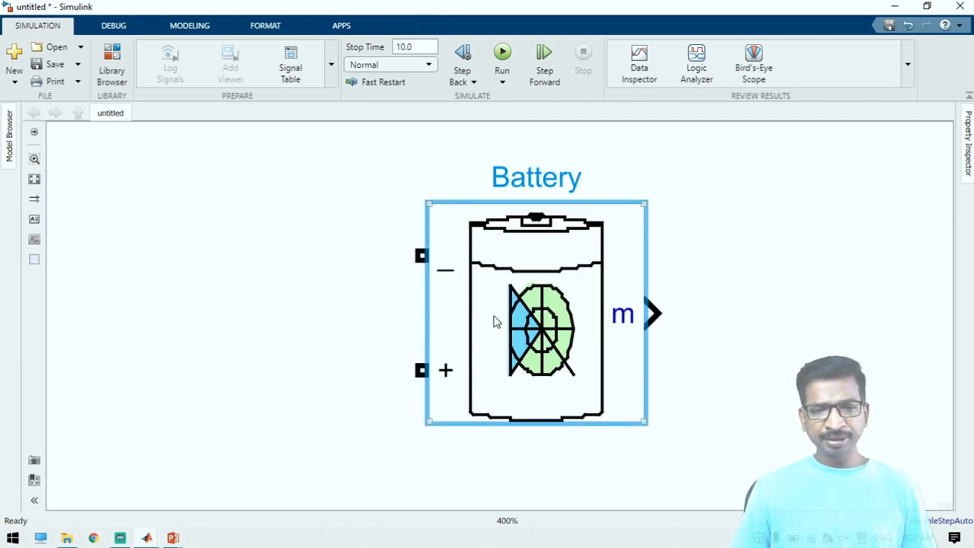
Flip the Battery block up-down so the positive terminal sits above the negative one
{"action": "right_click", "coordinate": [494, 321]}
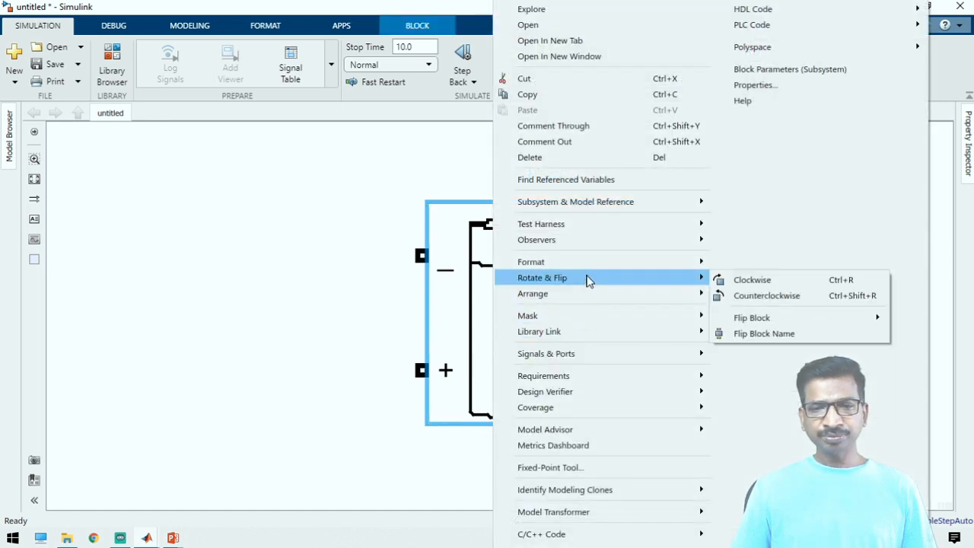
{"action": "mouse_move", "coordinate": [597, 259]}
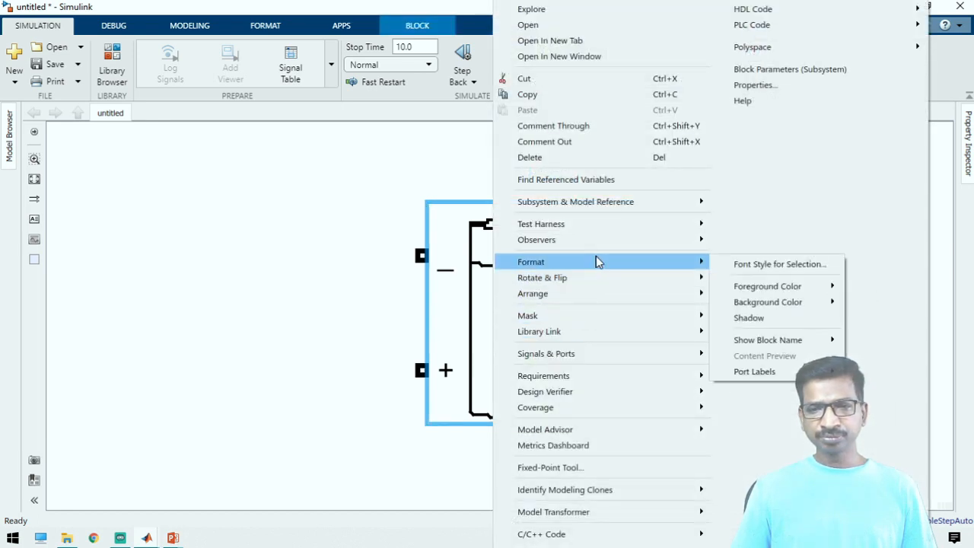
{"action": "mouse_move", "coordinate": [582, 284]}
{"action": "mouse_move", "coordinate": [736, 320]}
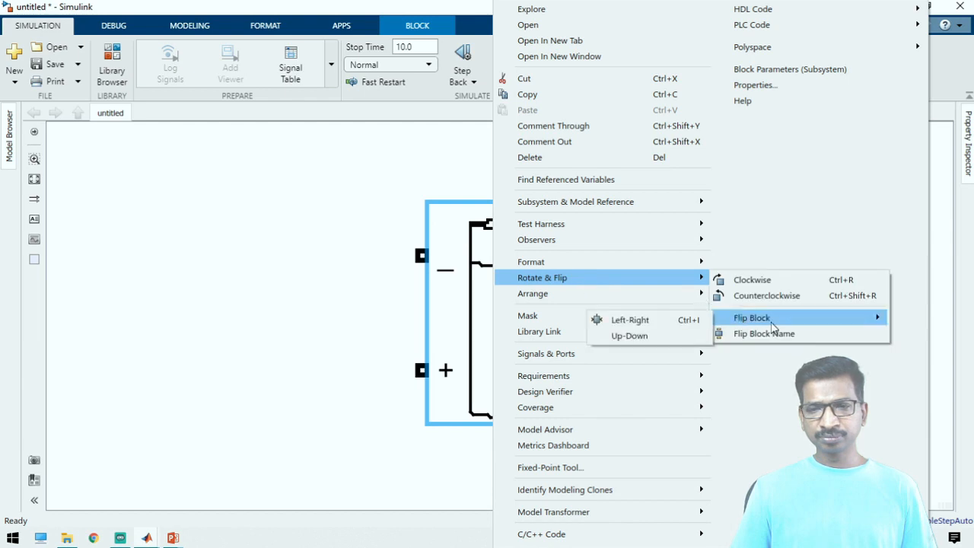
{"action": "left_click", "coordinate": [632, 335]}
{"action": "left_click", "coordinate": [728, 320]}
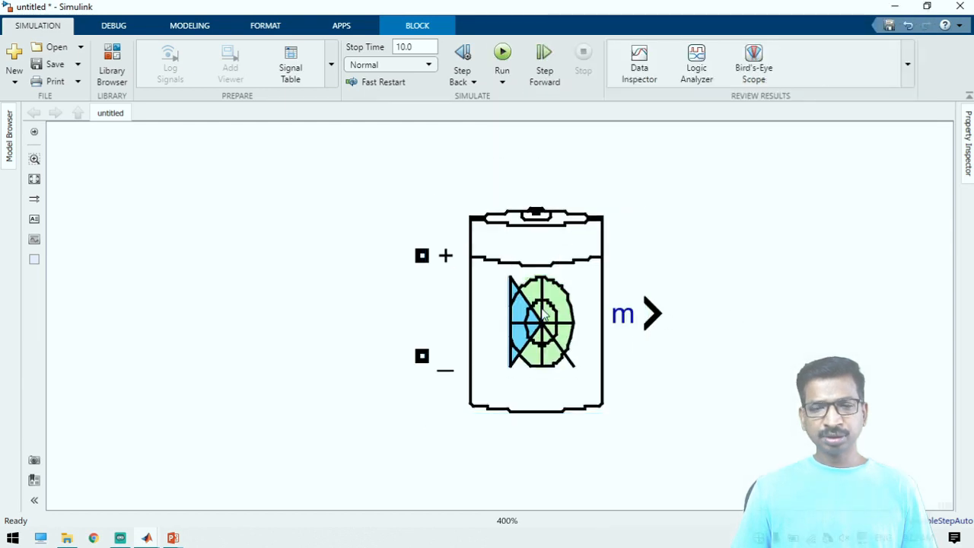
Move the Battery block aside, add a Bus Selector to its right and connect it to the m output
{"action": "left_click_drag", "start_coordinate": [539, 304], "coordinate": [468, 275]}
{"action": "left_click", "coordinate": [677, 266]}
{"action": "type", "text": "bus"}
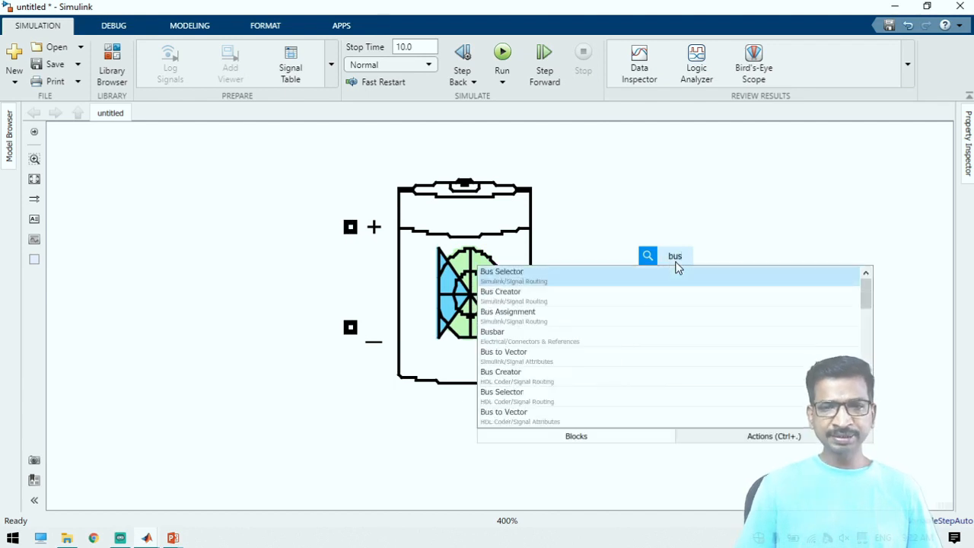
{"action": "key", "text": "Return"}
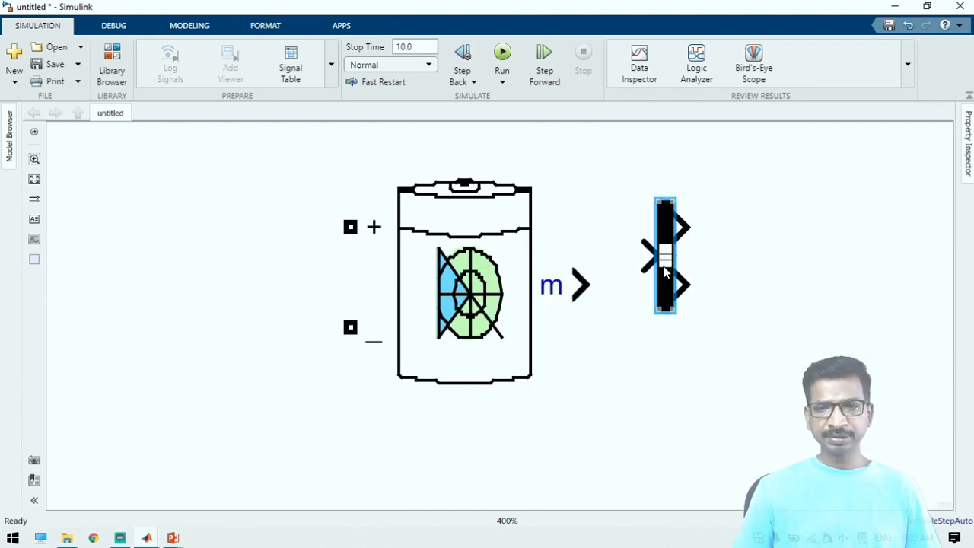
{"action": "left_click_drag", "start_coordinate": [665, 271], "coordinate": [665, 302]}
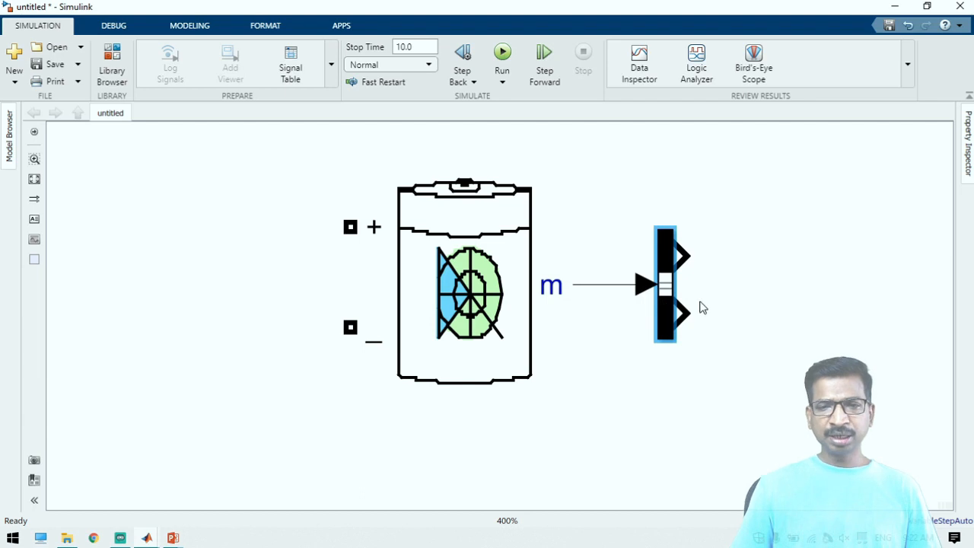
Replace the Bus Selector's two default signals with SOC (%), Current (A) and Voltage (V) as outputs
{"action": "left_click", "coordinate": [667, 300]}
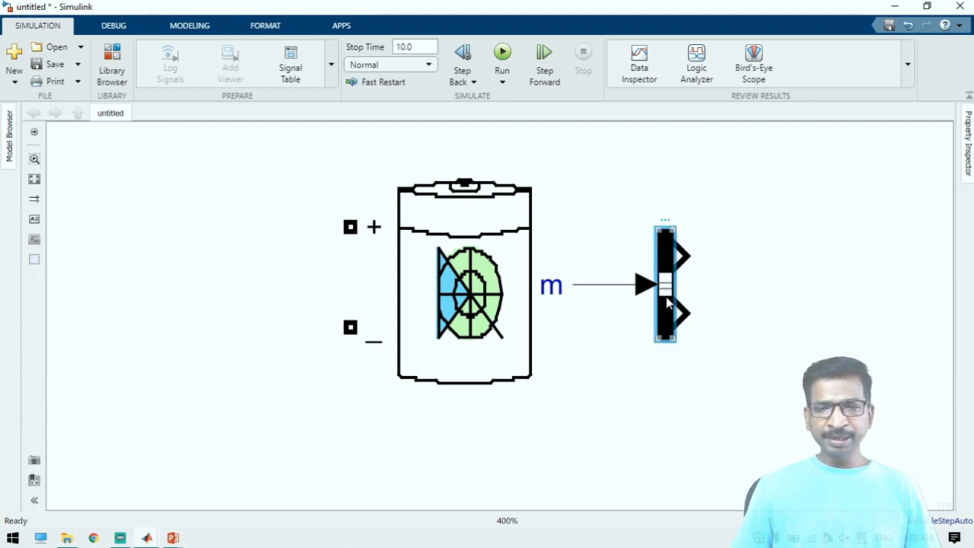
{"action": "double_click", "coordinate": [666, 296]}
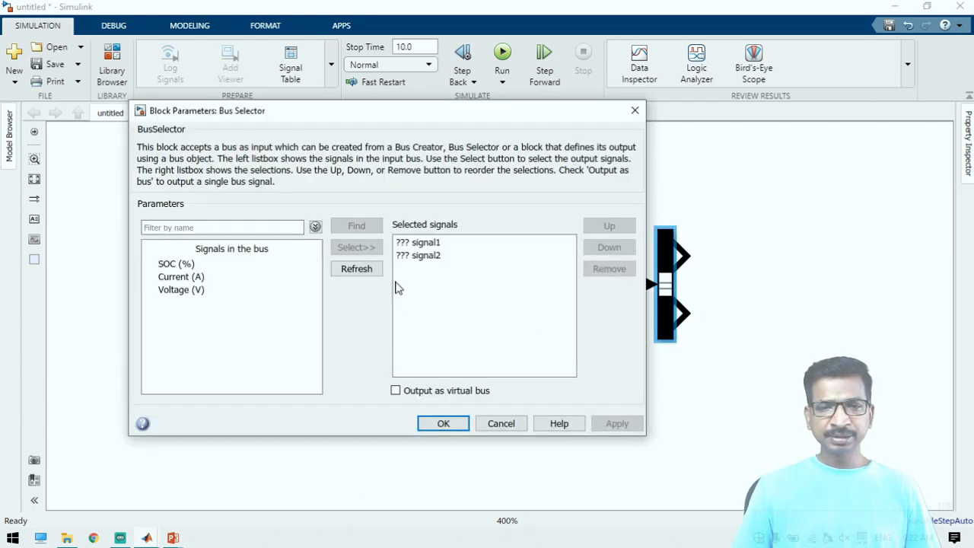
{"action": "left_click", "coordinate": [405, 255]}
{"action": "left_click", "coordinate": [405, 242], "text": "shift"}
{"action": "left_click", "coordinate": [609, 268]}
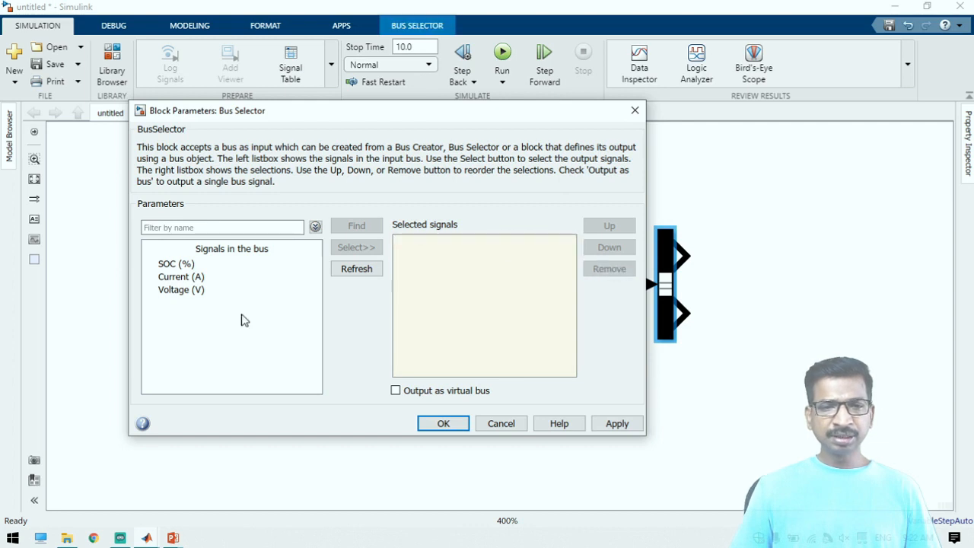
{"action": "left_click_drag", "start_coordinate": [239, 320], "coordinate": [280, 264]}
{"action": "left_click", "coordinate": [356, 247]}
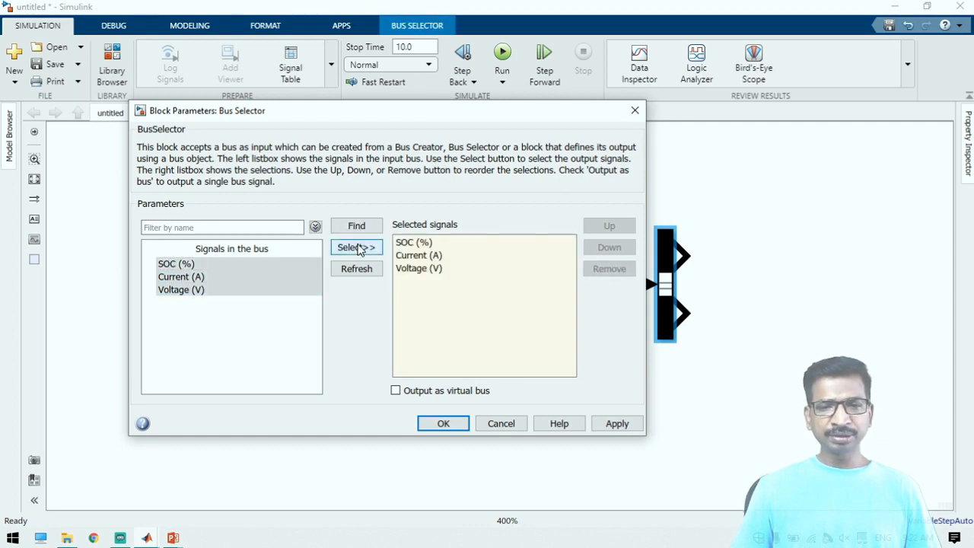
{"action": "left_click", "coordinate": [612, 428]}
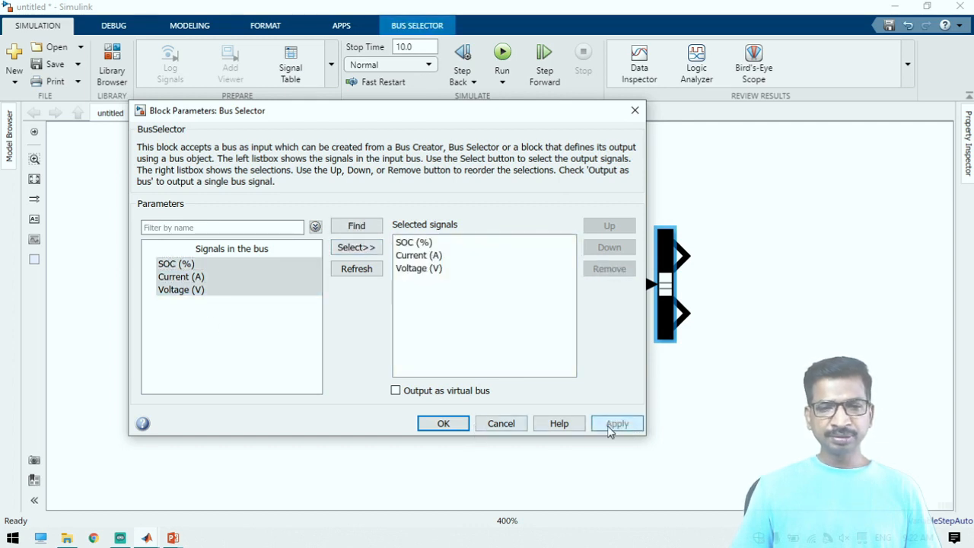
{"action": "left_click", "coordinate": [442, 423]}
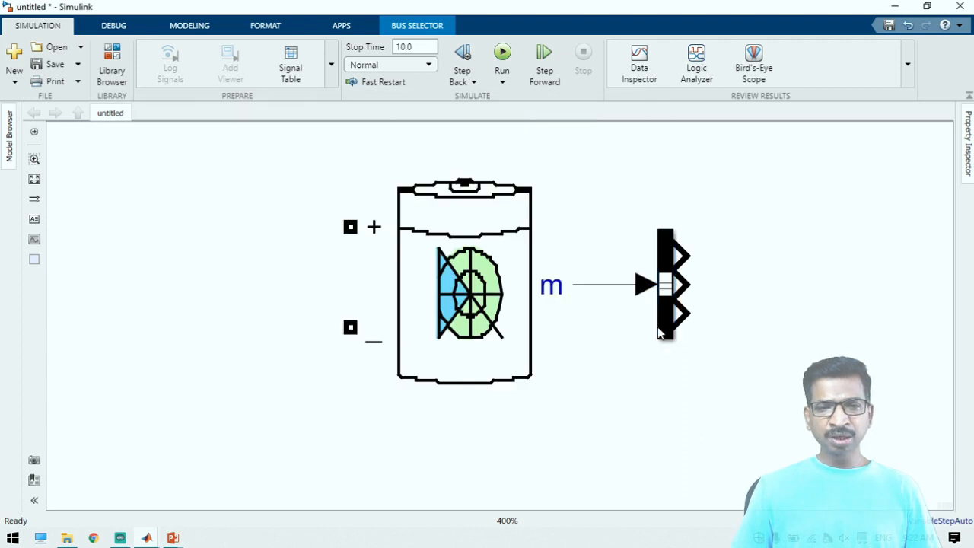
Stretch the Bus Selector to about the Battery's height and align its input with the m output
{"action": "left_click_drag", "start_coordinate": [674, 345], "coordinate": [675, 421]}
{"action": "left_click_drag", "start_coordinate": [663, 383], "coordinate": [679, 341]}
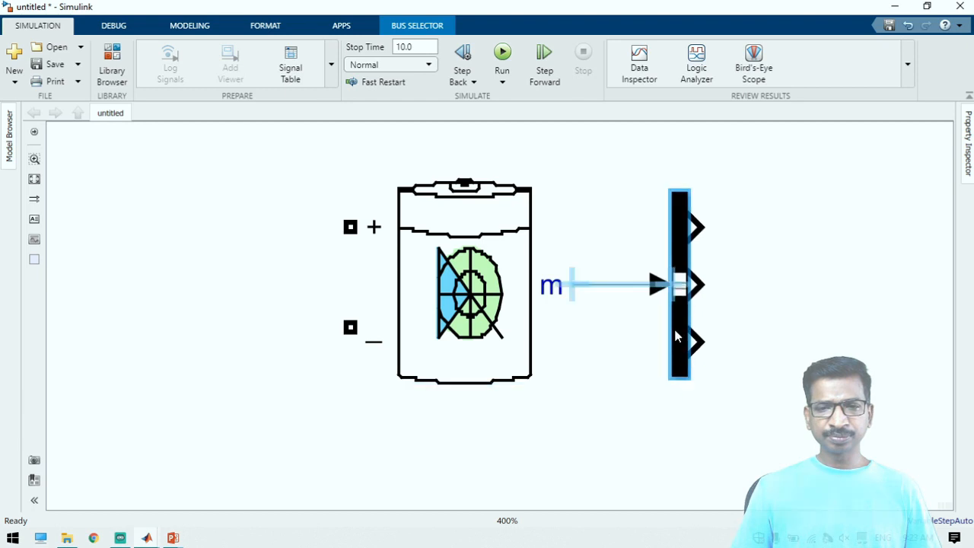
{"action": "left_click", "coordinate": [231, 301]}
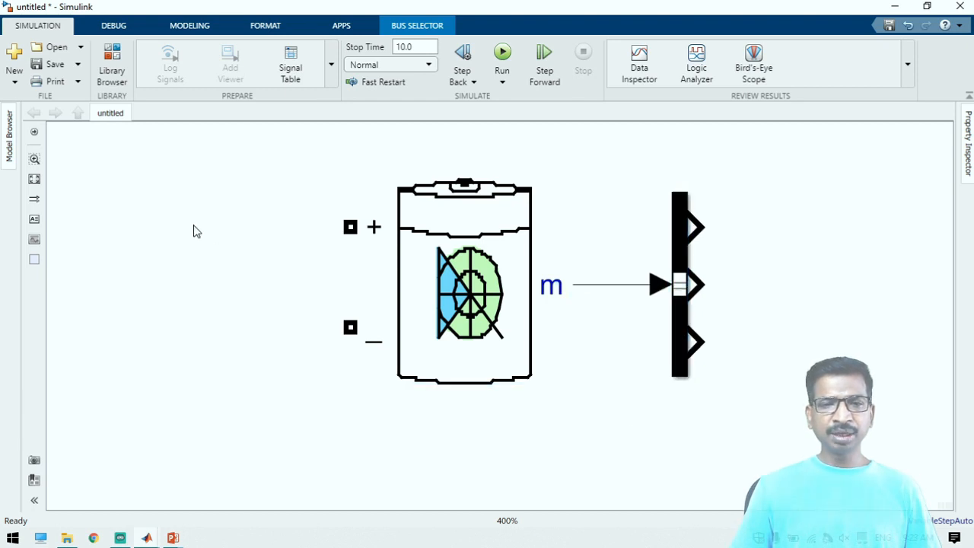
Try an RF Blockset Series RLC block beside the Battery's terminals, and delete it from the model
{"action": "double_click", "coordinate": [168, 231]}
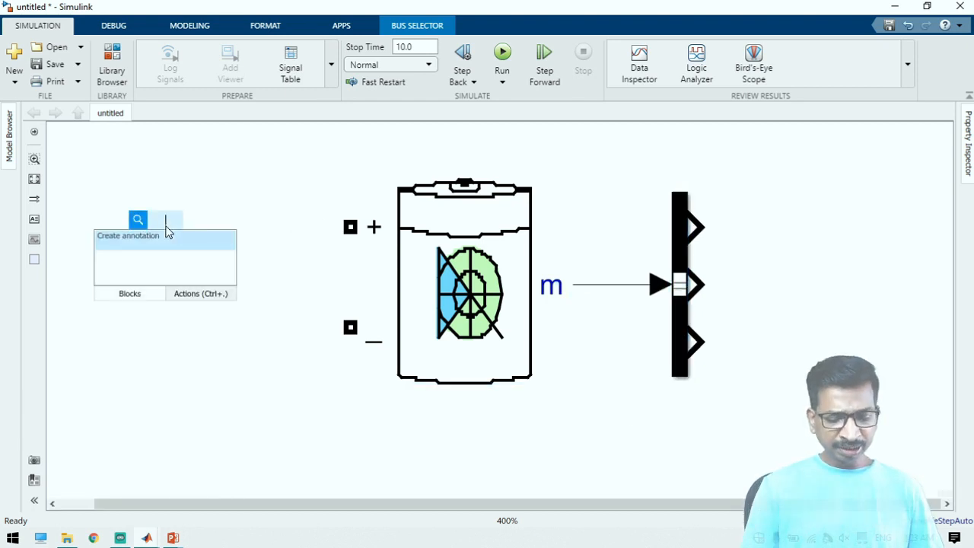
{"action": "type", "text": "rlc"}
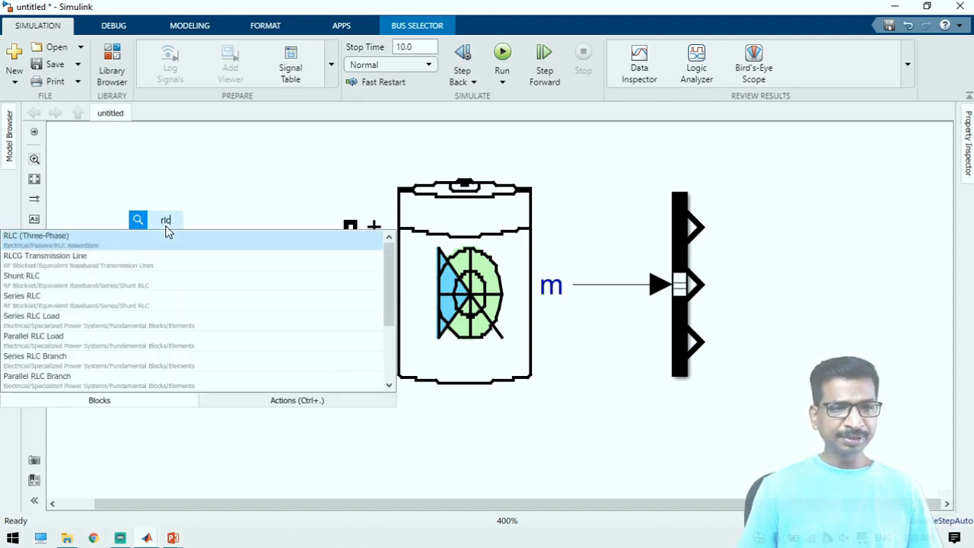
{"action": "key", "text": "Down"}
{"action": "key", "text": "Down"}
{"action": "key", "text": "Down"}
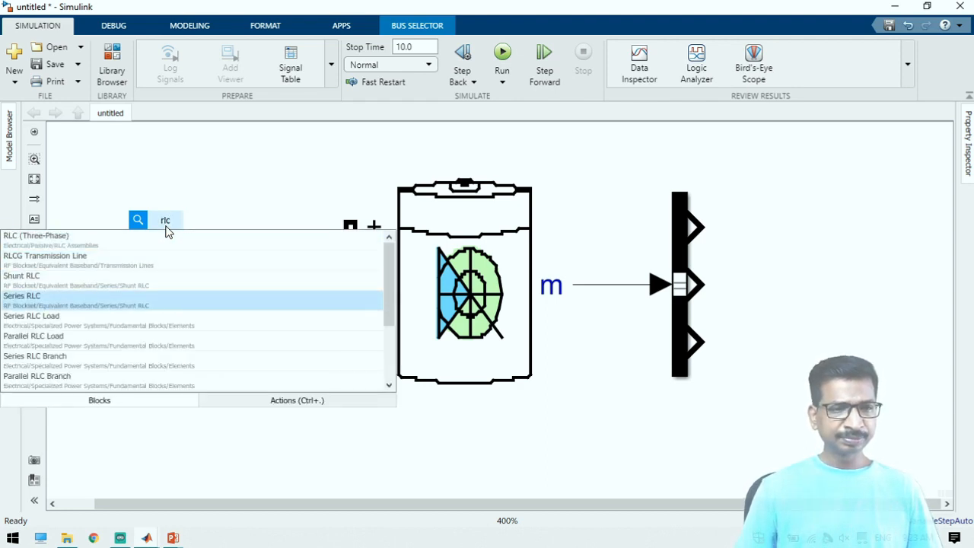
{"action": "key", "text": "Return"}
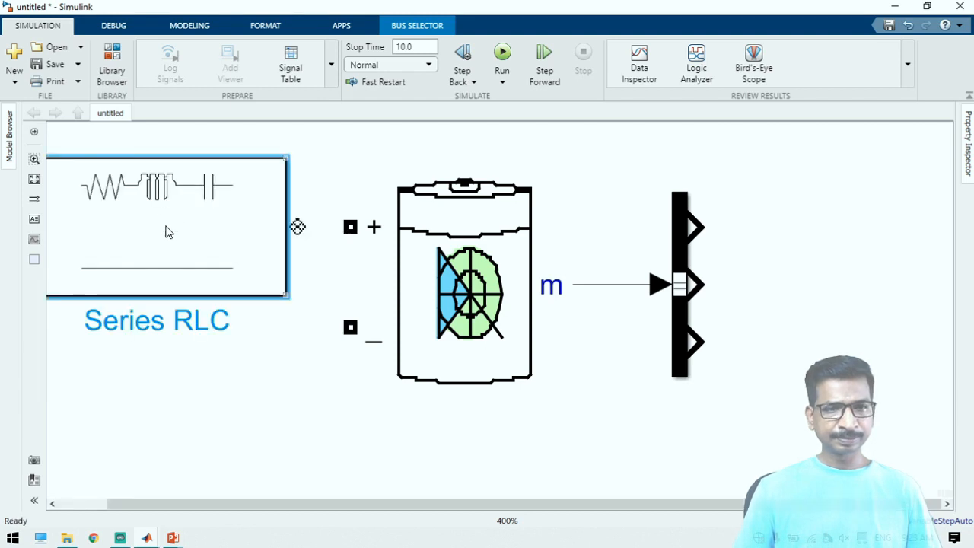
{"action": "key", "text": "Delete"}
Add a Series RLC Branch block from Specialized Power Systems on the terminal side of the Battery block
{"action": "double_click", "coordinate": [167, 231]}
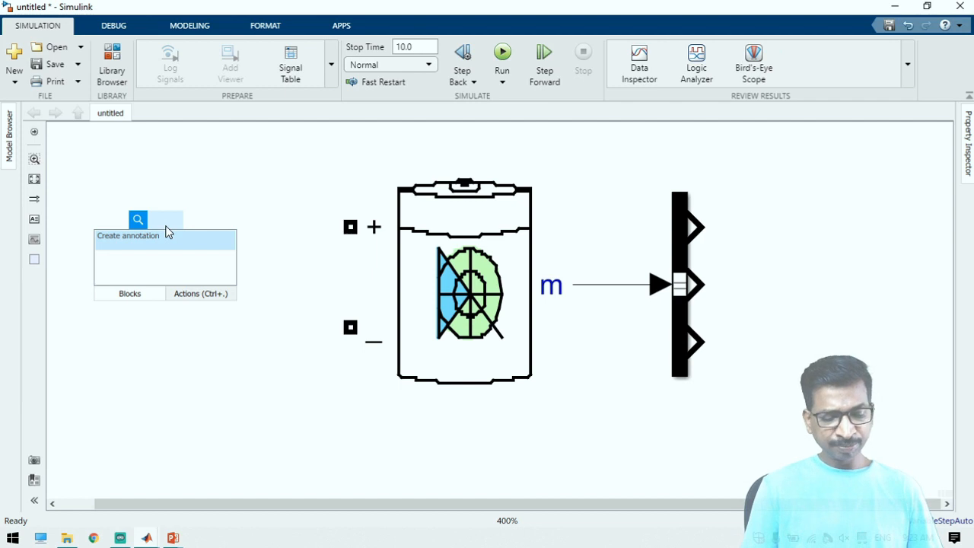
{"action": "type", "text": "series"}
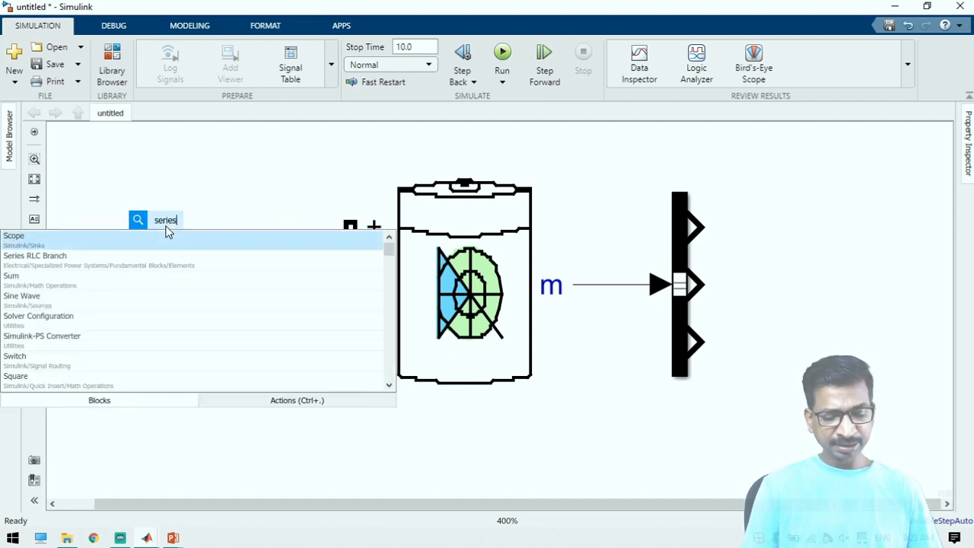
{"action": "type", "text": " rlc branch"}
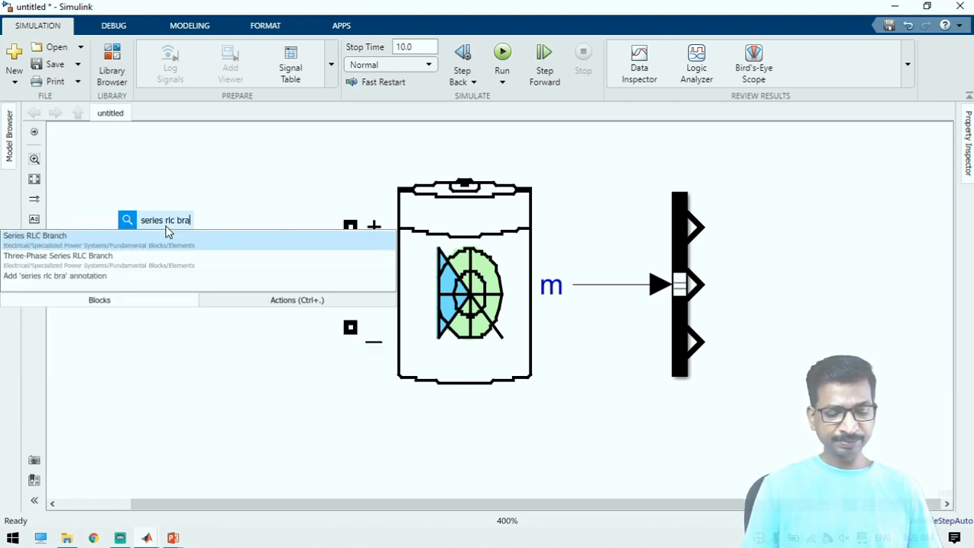
{"action": "left_click", "coordinate": [168, 235]}
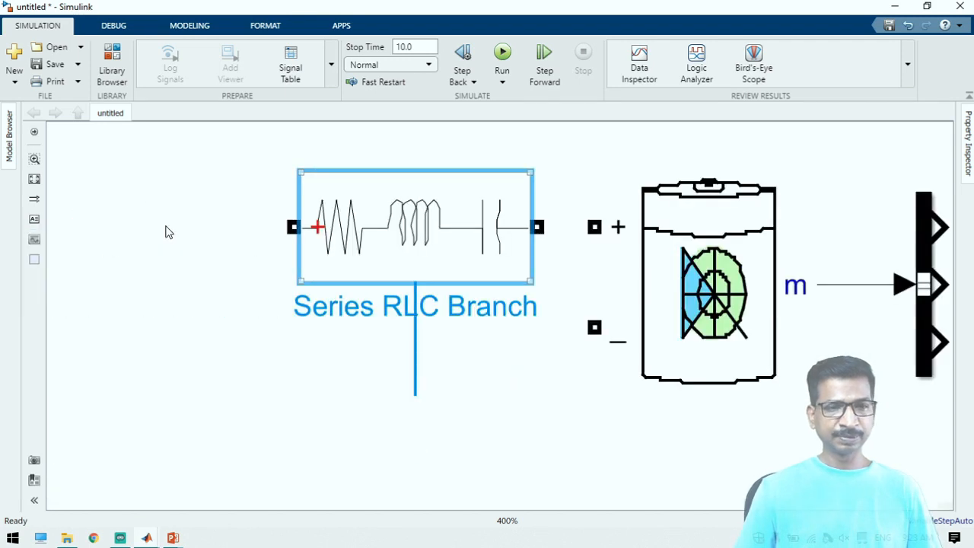
Set the Series RLC Branch block's branch type to R so it acts as a purely resistive load
{"action": "double_click", "coordinate": [402, 227]}
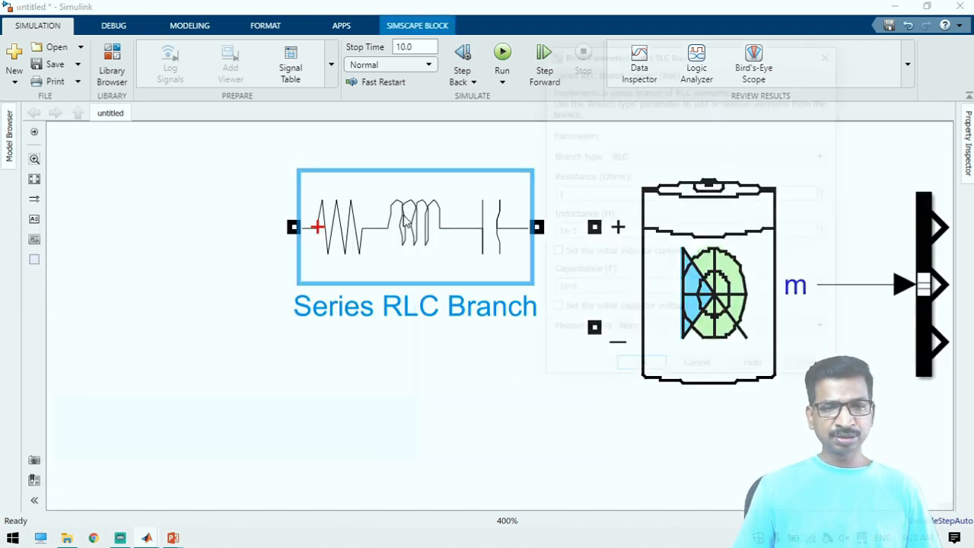
{"action": "left_click", "coordinate": [637, 157]}
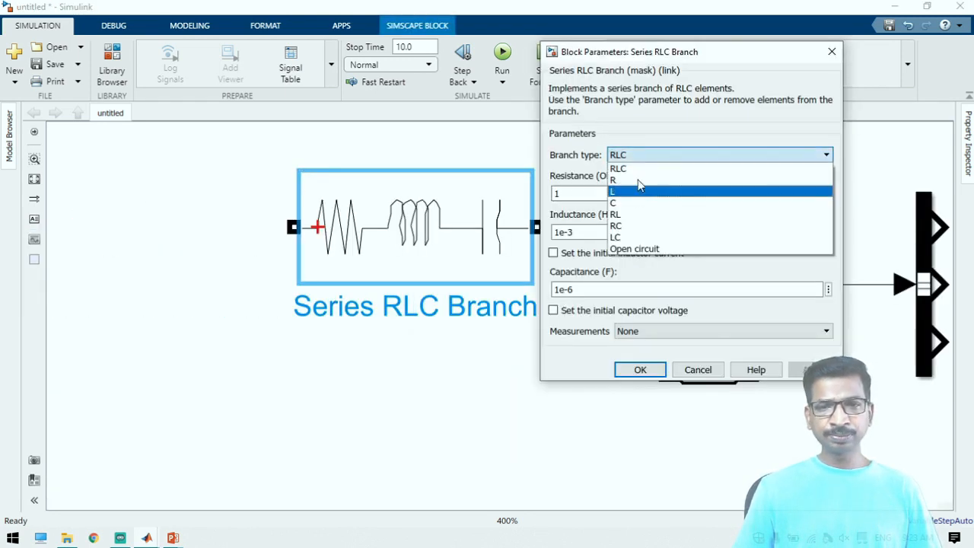
{"action": "left_click", "coordinate": [638, 177]}
{"action": "left_click", "coordinate": [814, 255]}
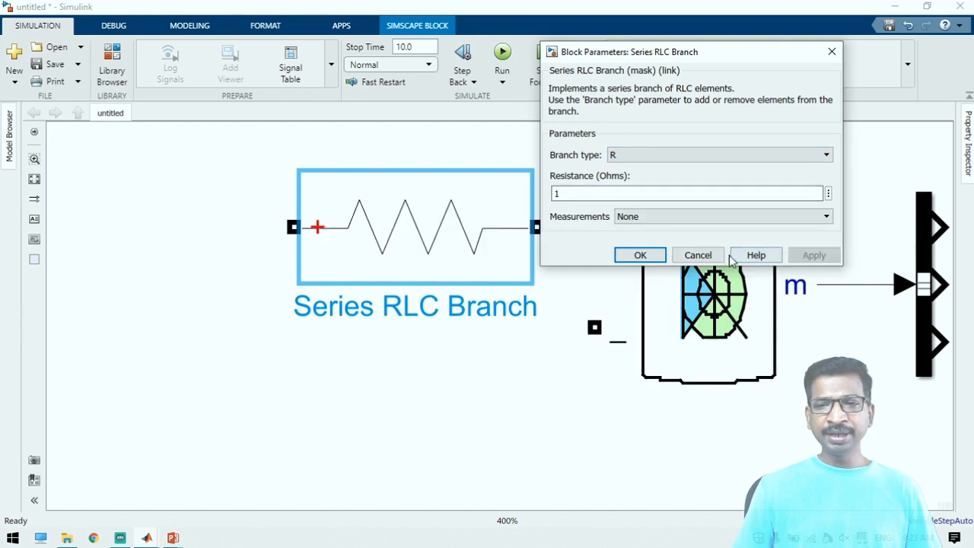
{"action": "left_click", "coordinate": [628, 255]}
Set the Battery block's nominal voltage to 12 V, rated capacity to 5 Ah and initial state-of-charge to 50%
{"action": "left_click", "coordinate": [706, 303]}
{"action": "double_click", "coordinate": [706, 303]}
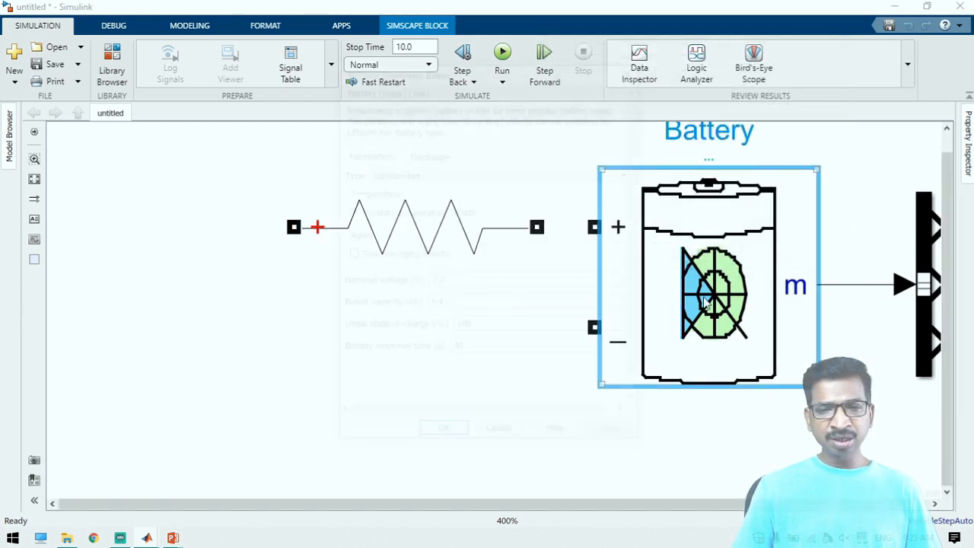
{"action": "double_click", "coordinate": [456, 332]}
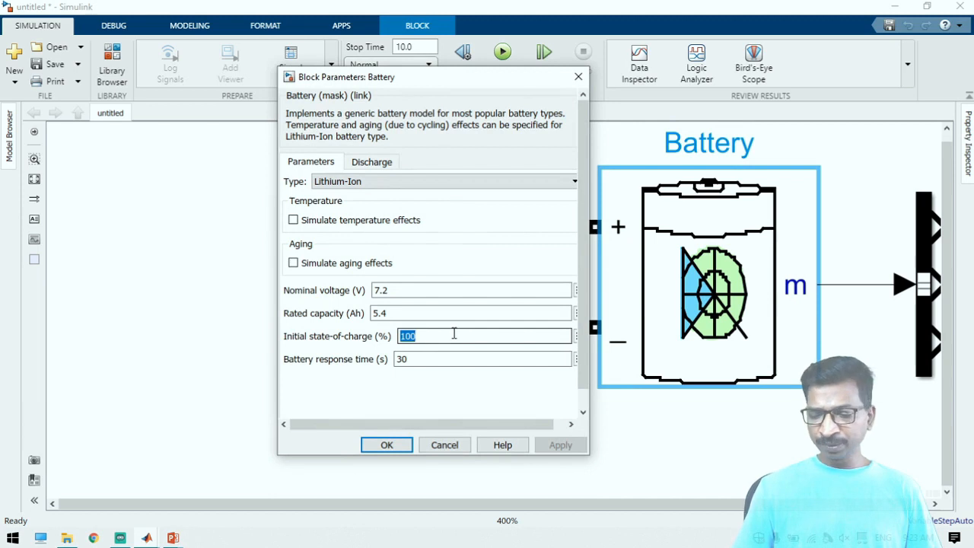
{"action": "type", "text": "50"}
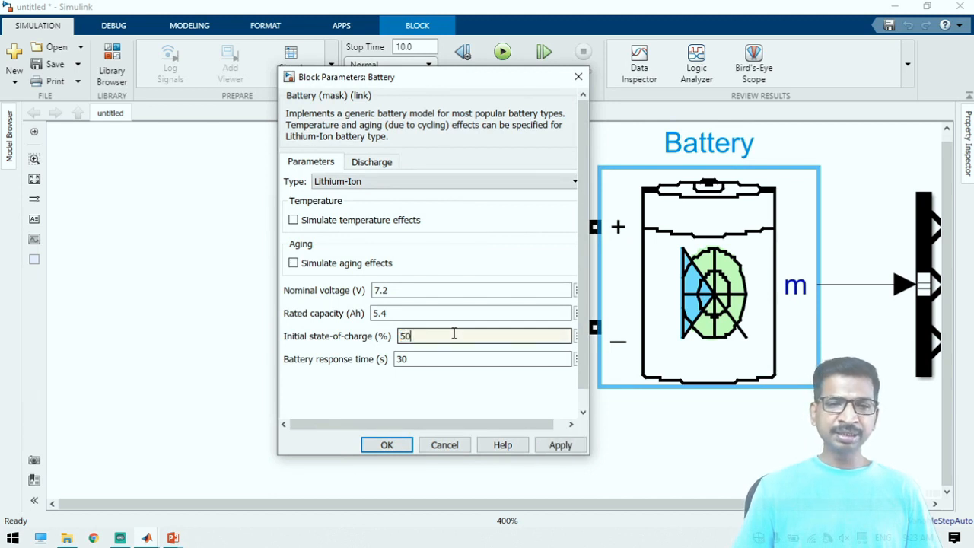
{"action": "double_click", "coordinate": [450, 292]}
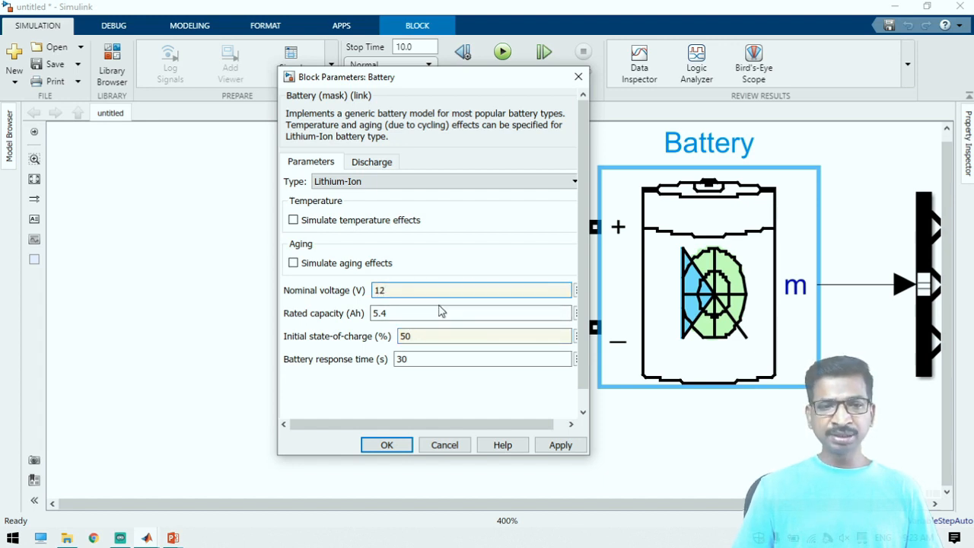
{"action": "double_click", "coordinate": [437, 312]}
{"action": "type", "text": "5"}
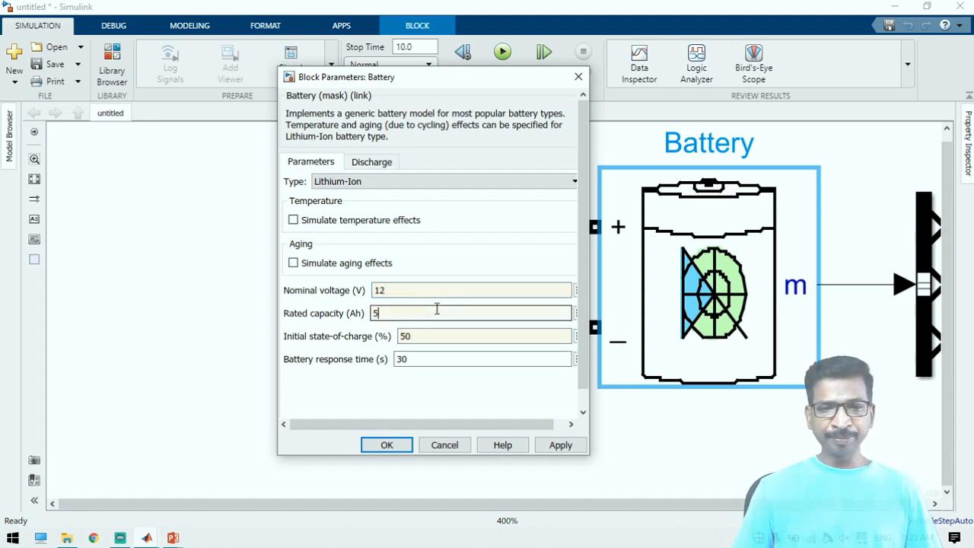
{"action": "left_click", "coordinate": [561, 444]}
{"action": "left_click", "coordinate": [386, 444]}
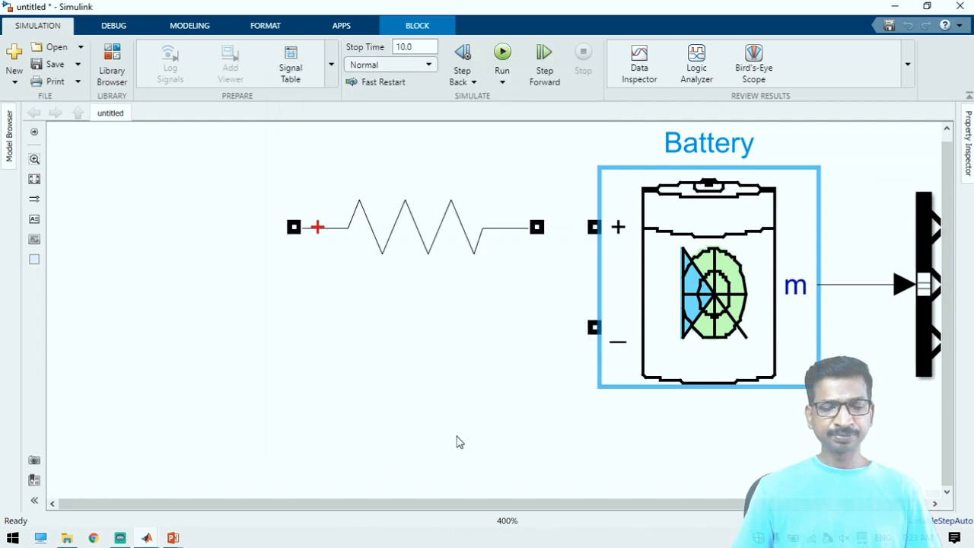
Move the resistor branch farther from the Battery and wire its two ends to the Battery's positive and negative terminals
{"action": "left_click", "coordinate": [457, 442]}
{"action": "left_click_drag", "start_coordinate": [441, 254], "coordinate": [347, 268]}
{"action": "left_click", "coordinate": [495, 227]}
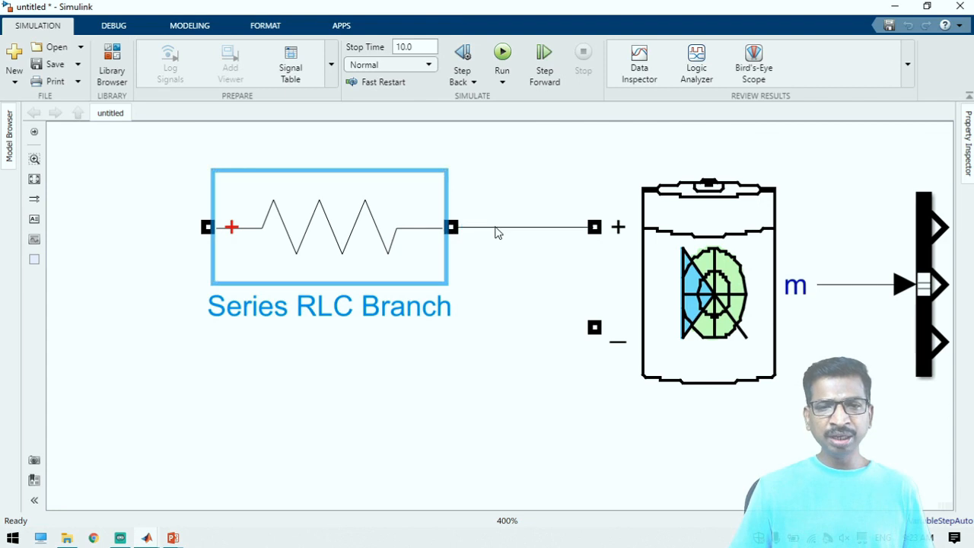
{"action": "left_click", "coordinate": [234, 232]}
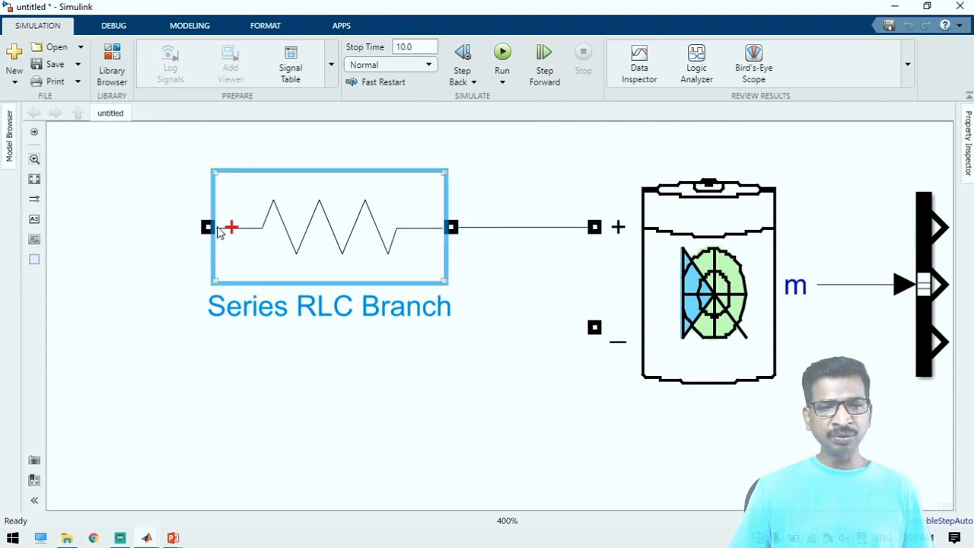
{"action": "left_click_drag", "start_coordinate": [208, 227], "coordinate": [594, 327]}
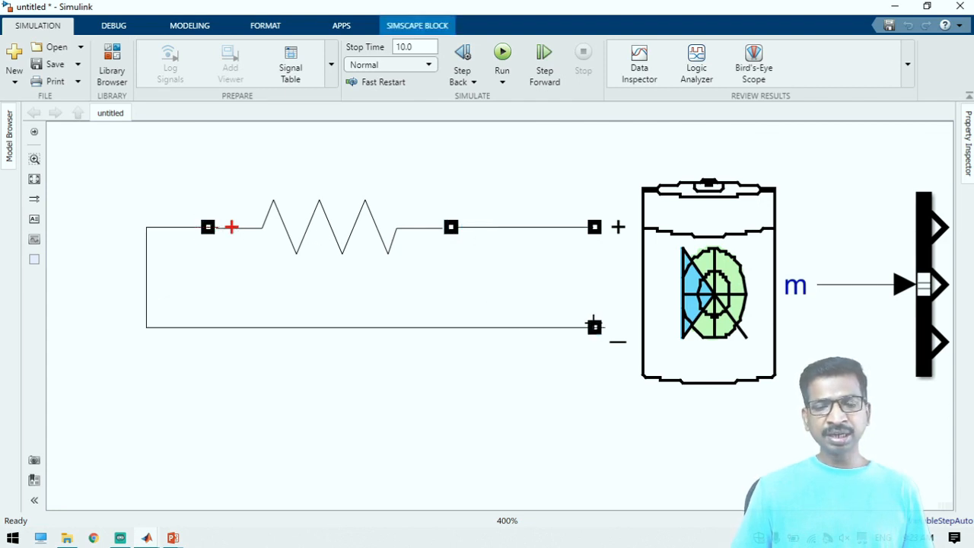
{"action": "key", "text": "space"}
{"action": "scroll", "coordinate": [518, 422], "scroll_direction": "down", "scroll_amount": 2}
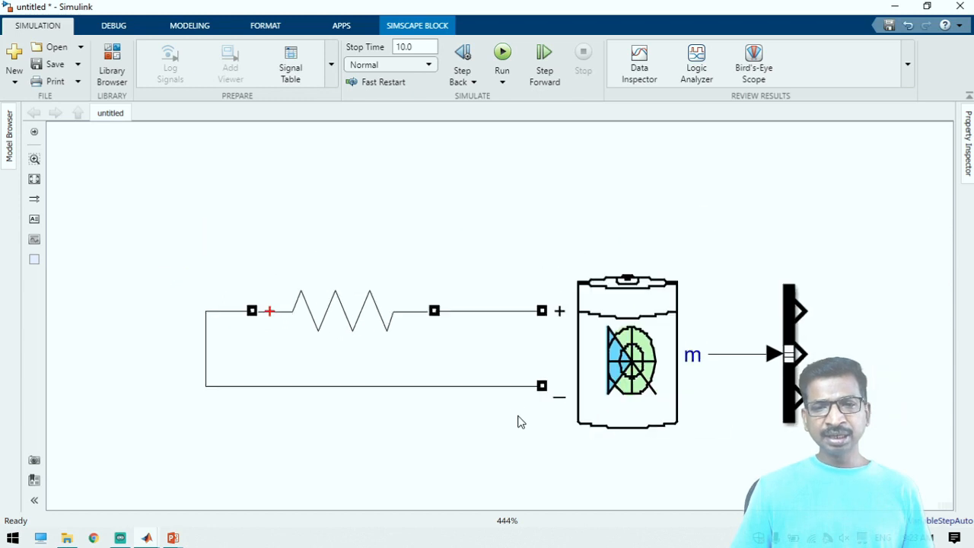
Add a powergui block above the resistor branch and set its simulation type to Discrete
{"action": "double_click", "coordinate": [289, 169]}
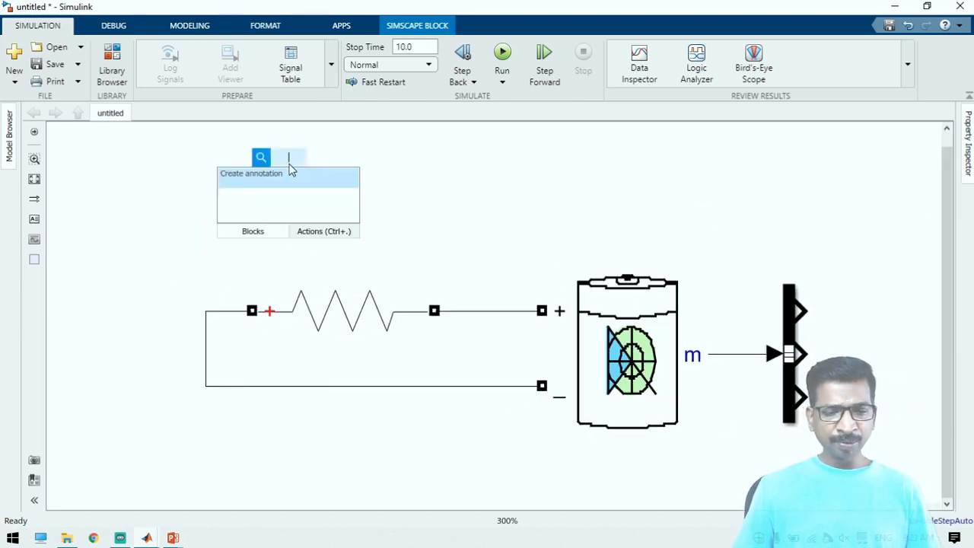
{"action": "type", "text": "power"}
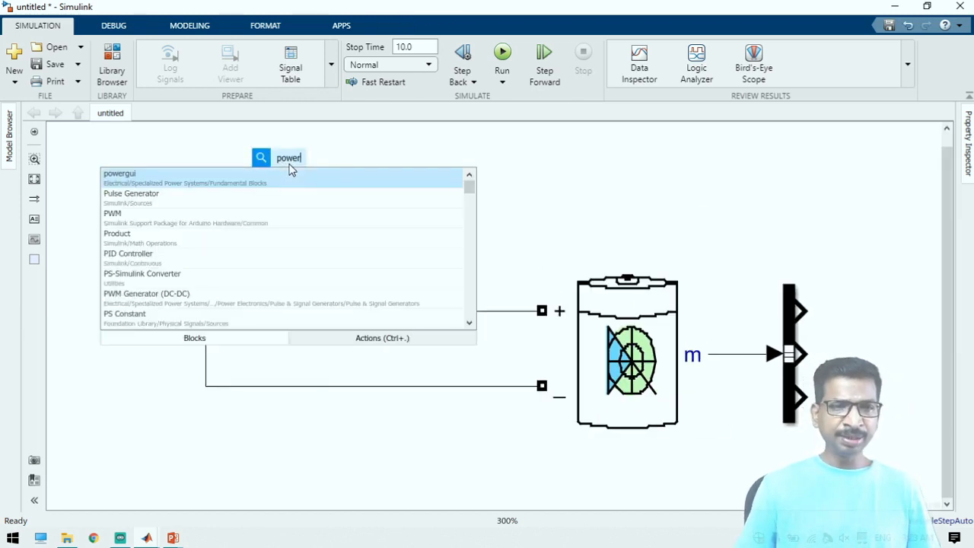
{"action": "key", "text": "Return"}
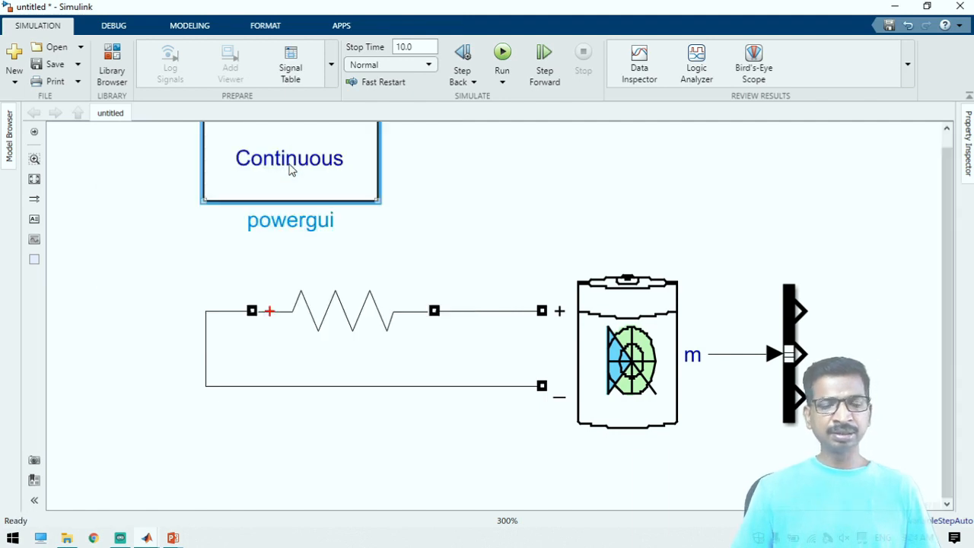
{"action": "double_click", "coordinate": [289, 169]}
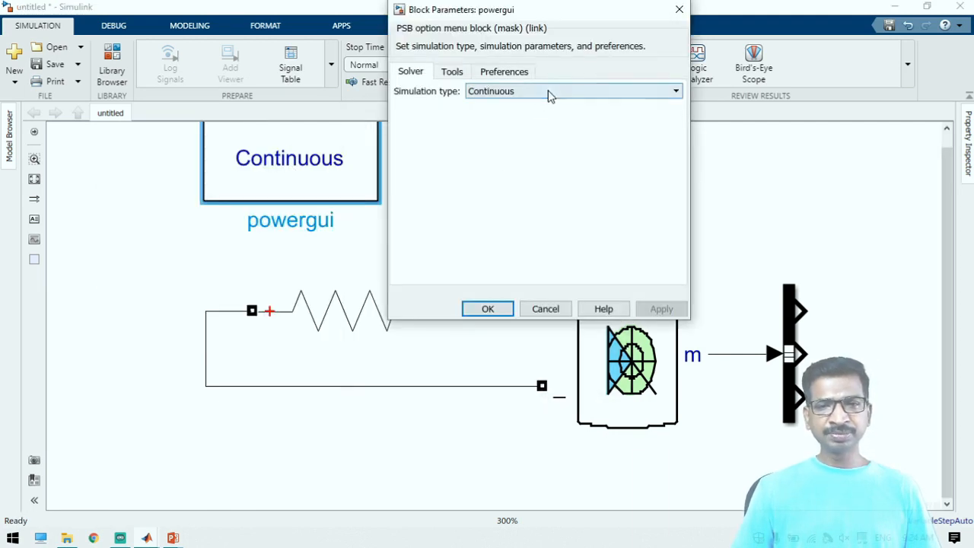
{"action": "left_click", "coordinate": [548, 90]}
{"action": "left_click", "coordinate": [484, 116]}
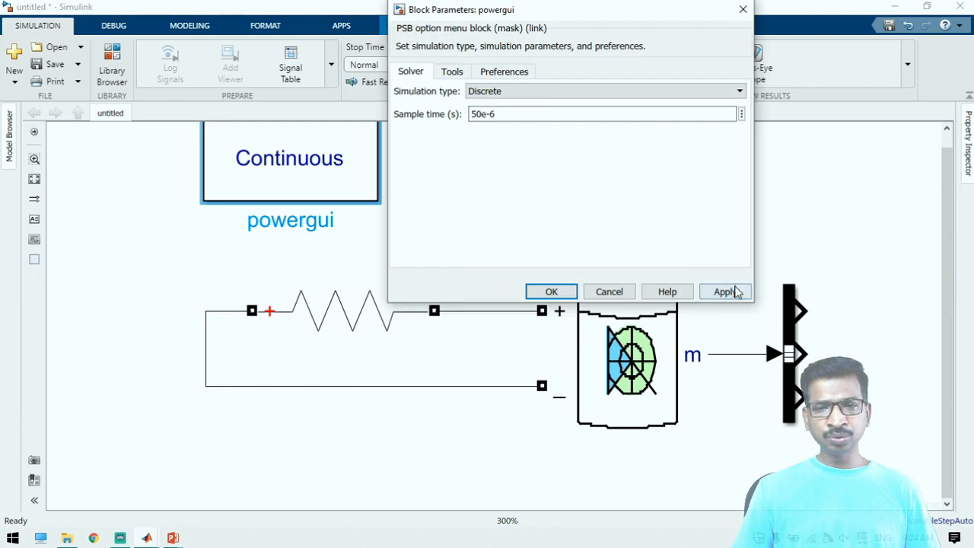
{"action": "left_click", "coordinate": [731, 292]}
{"action": "left_click", "coordinate": [549, 292]}
{"action": "left_click", "coordinate": [852, 259]}
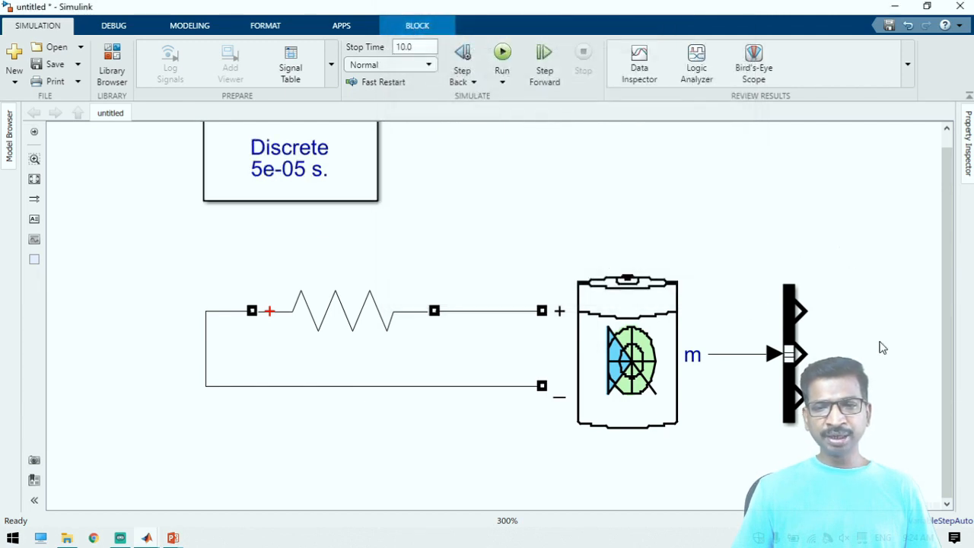
Add a three-input Scope on the output side of the Bus Selector, enlarge it and align its first input with the selector's first output
{"action": "double_click", "coordinate": [739, 313]}
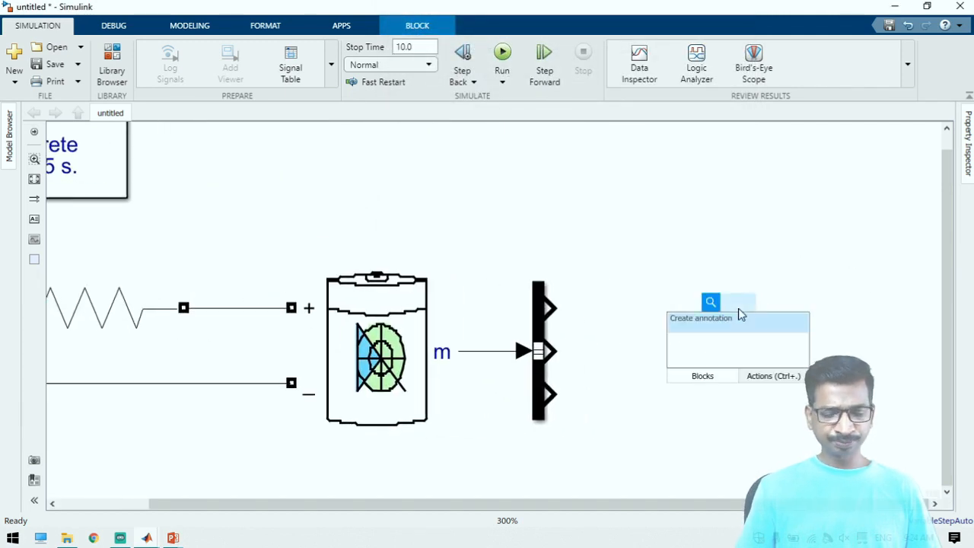
{"action": "type", "text": "scop"}
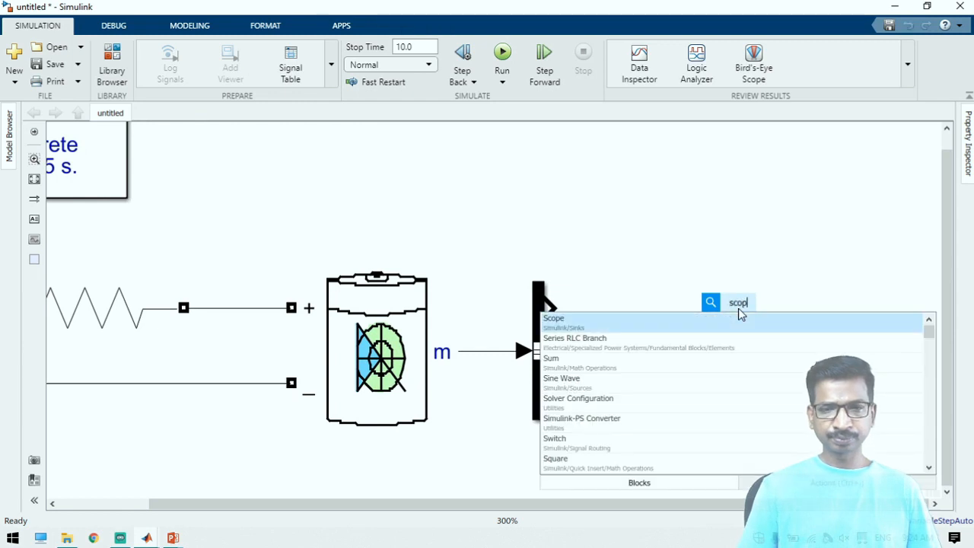
{"action": "key", "text": "Return"}
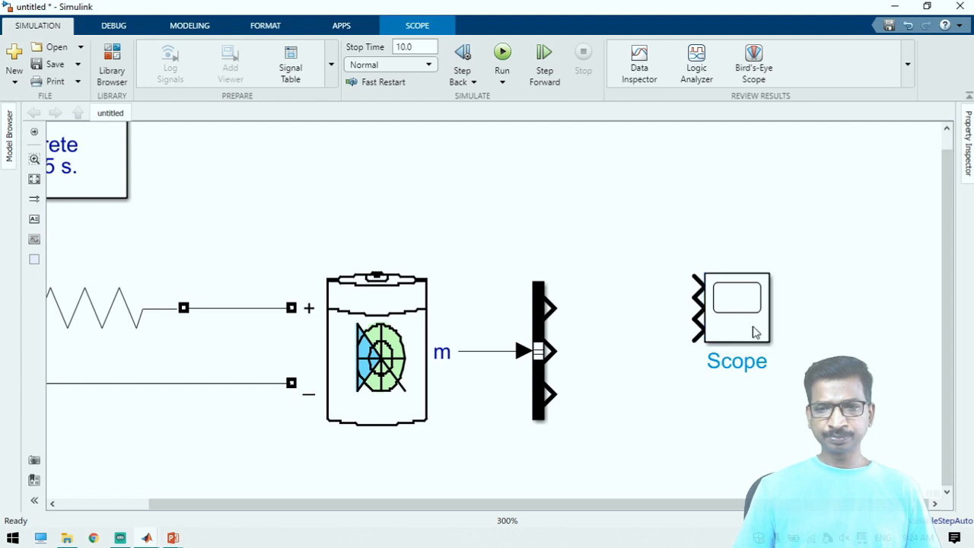
{"action": "left_click_drag", "start_coordinate": [761, 333], "coordinate": [792, 443]}
{"action": "left_click_drag", "start_coordinate": [730, 400], "coordinate": [716, 404]}
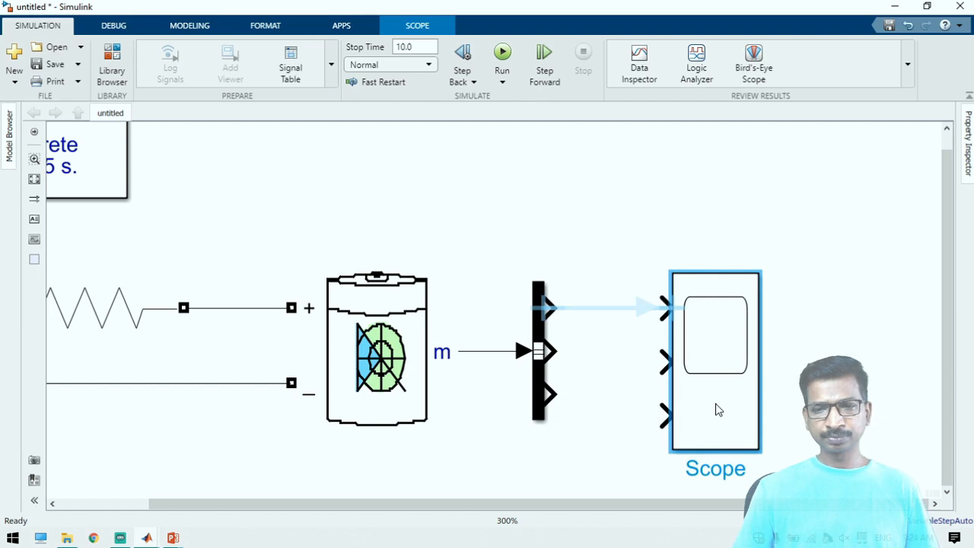
Connect the Bus Selector's SOC (%), Current (A) and Voltage (V) outputs to the Scope, and shift the Scope until the Current line runs straight
{"action": "left_click", "coordinate": [531, 404]}
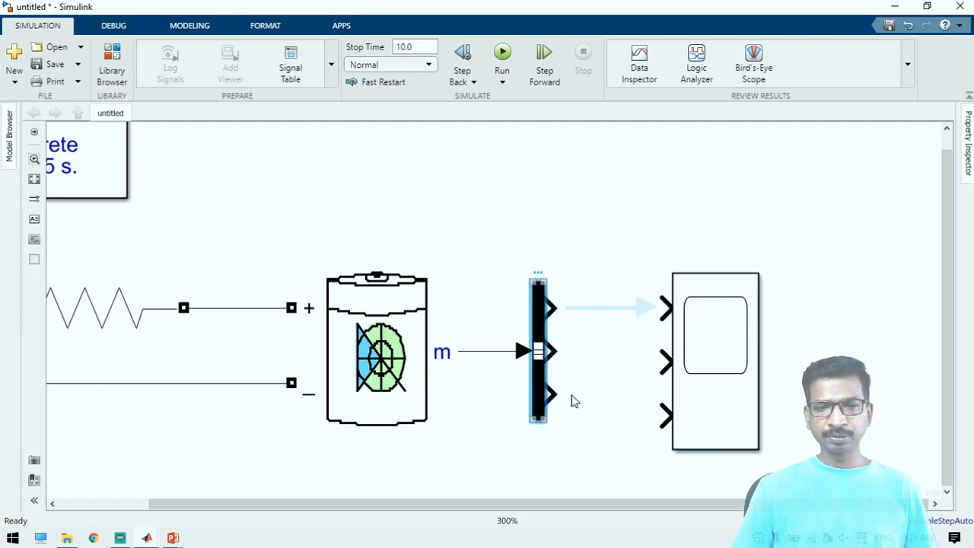
{"action": "left_click", "coordinate": [688, 405]}
{"action": "left_click", "coordinate": [619, 318]}
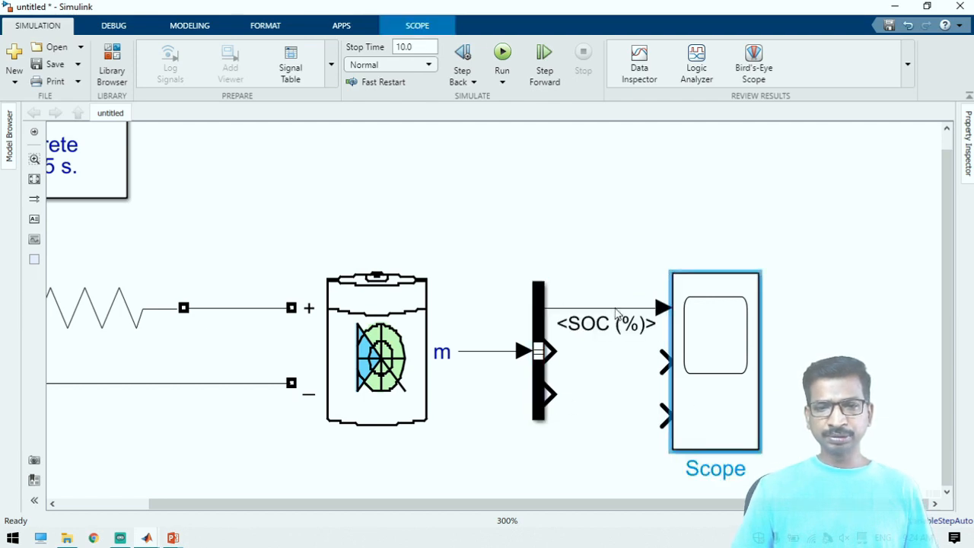
{"action": "left_click_drag", "start_coordinate": [558, 352], "coordinate": [665, 361]}
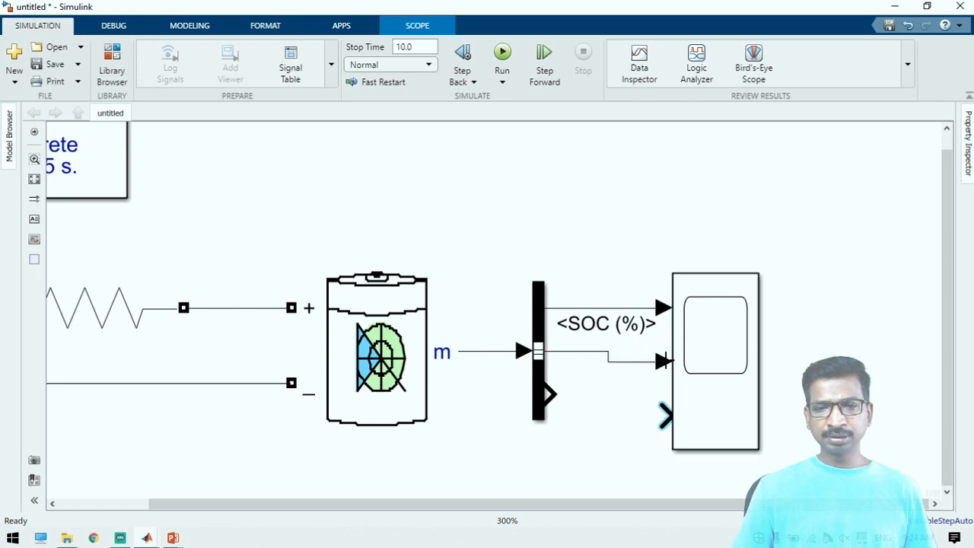
{"action": "left_click_drag", "start_coordinate": [550, 393], "coordinate": [664, 411]}
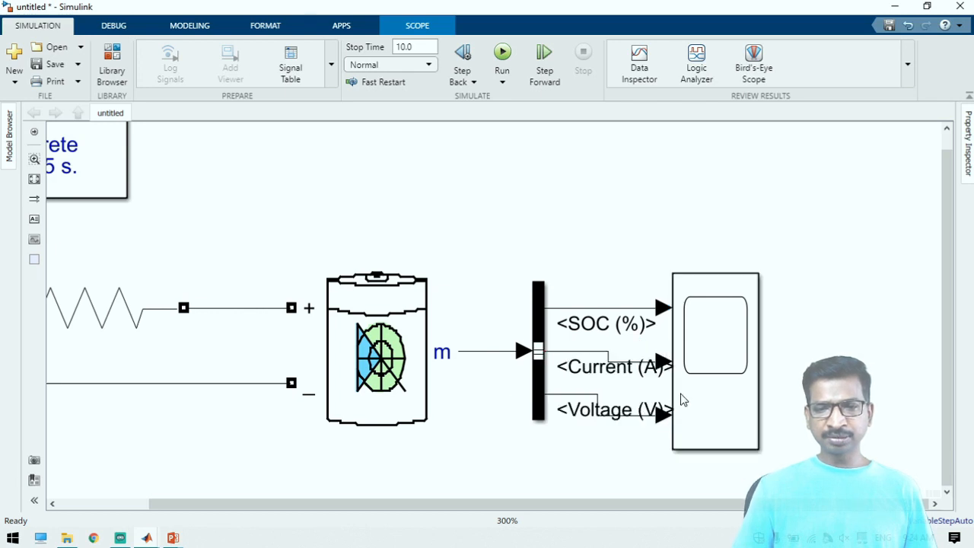
{"action": "left_click", "coordinate": [715, 373]}
{"action": "left_click_drag", "start_coordinate": [715, 373], "coordinate": [770, 374]}
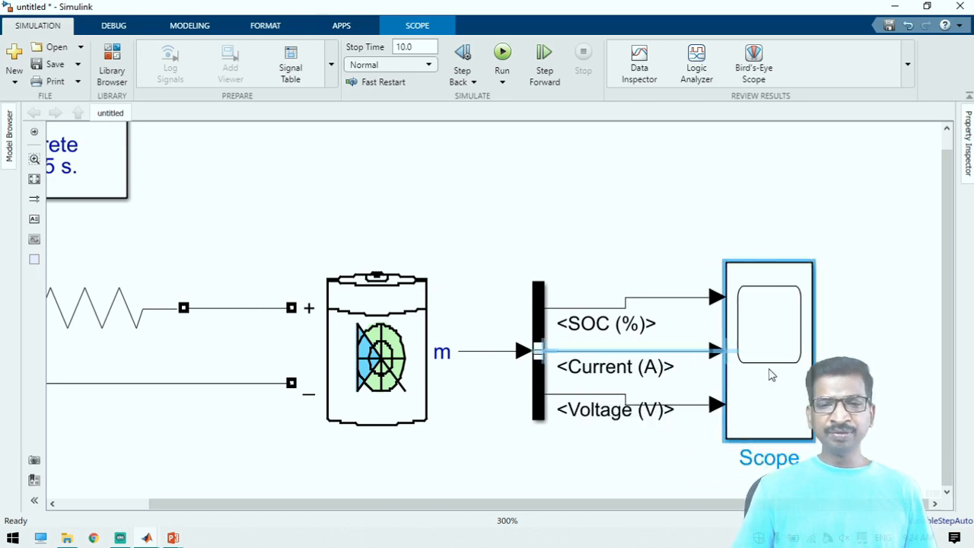
{"action": "left_click", "coordinate": [176, 118]}
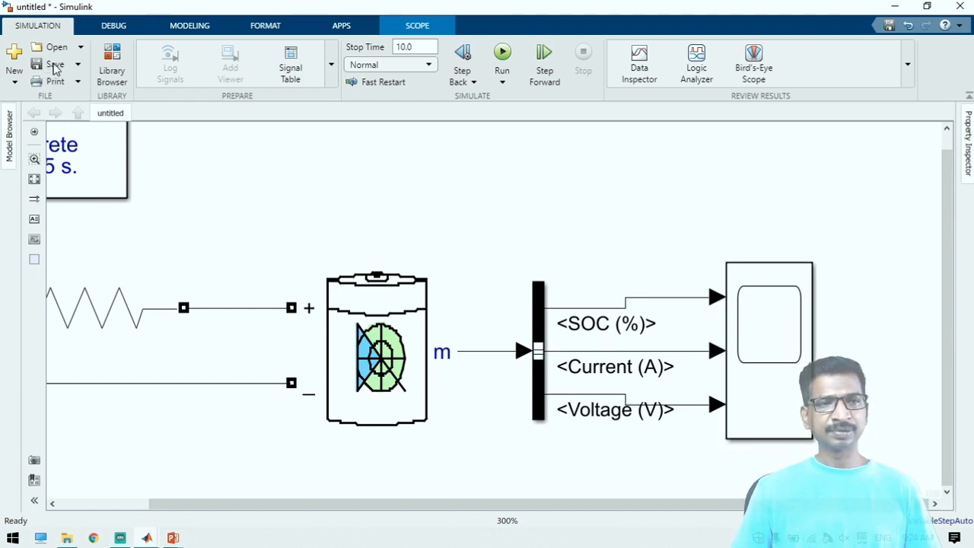
Save the model as exp23 in the Battery folder
{"action": "left_click", "coordinate": [53, 65]}
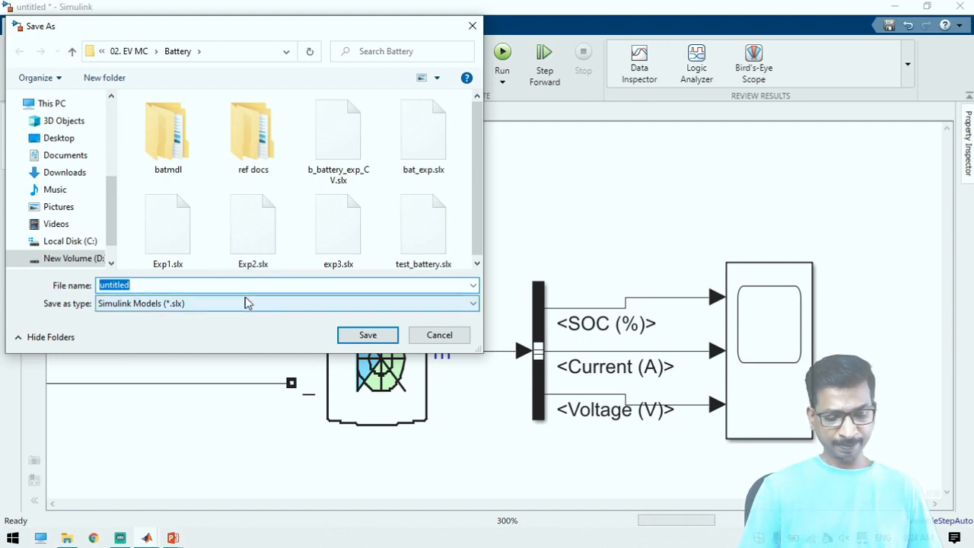
{"action": "type", "text": "epx"}
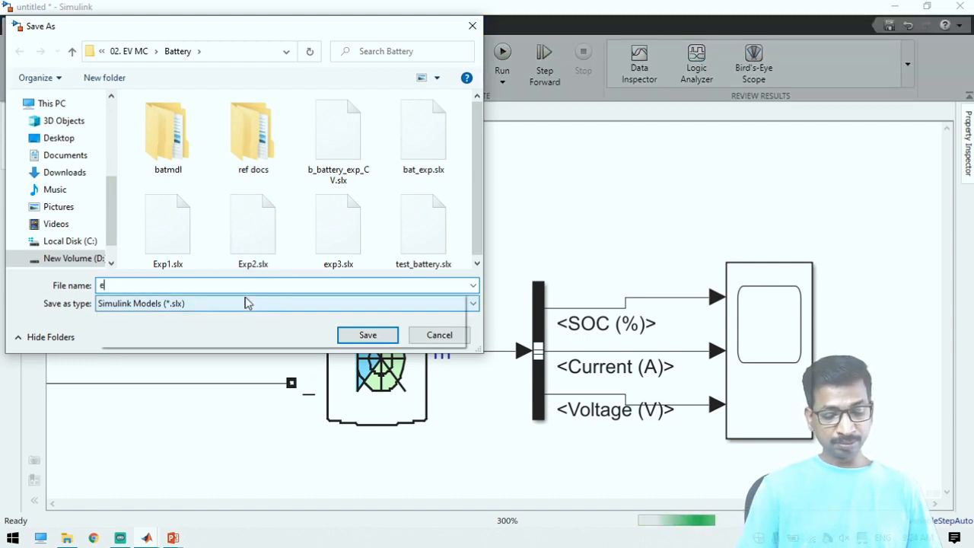
{"action": "key", "text": "BackSpace"}
{"action": "key", "text": "BackSpace"}
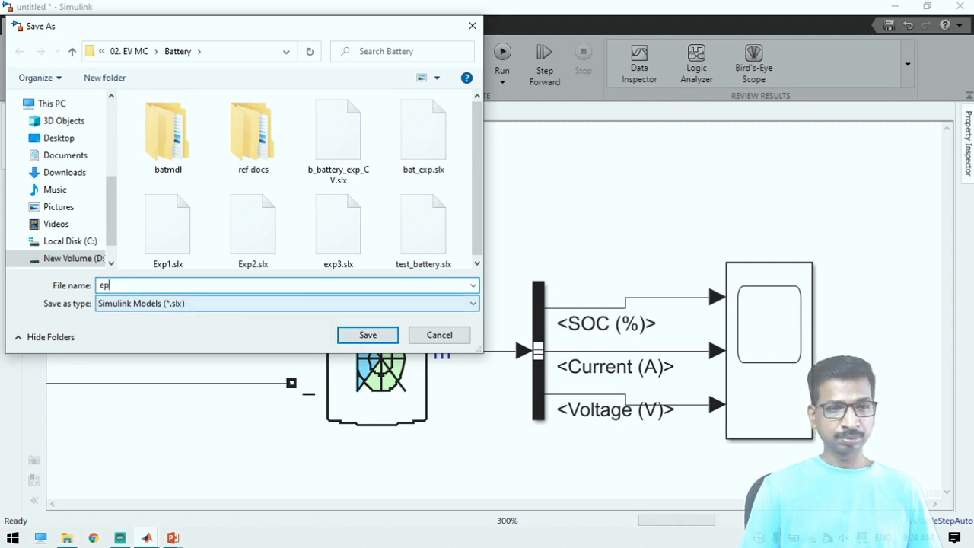
{"action": "type", "text": "x"}
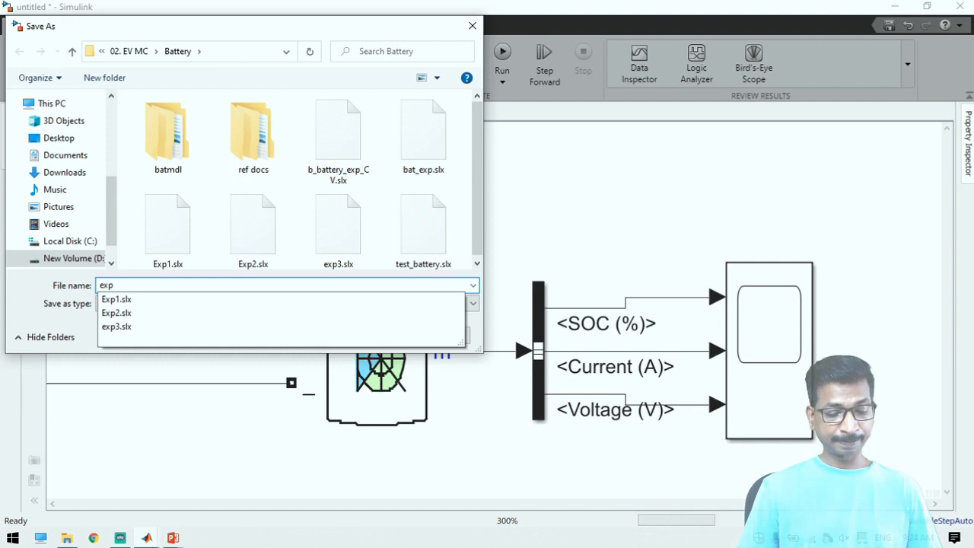
{"action": "type", "text": "23"}
{"action": "key", "text": "Return"}
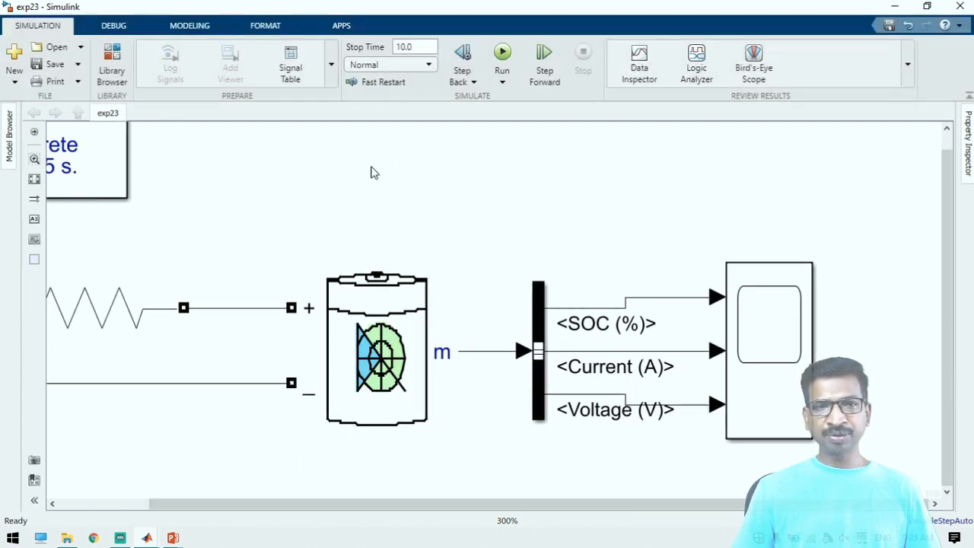
{"action": "left_click", "coordinate": [55, 64]}
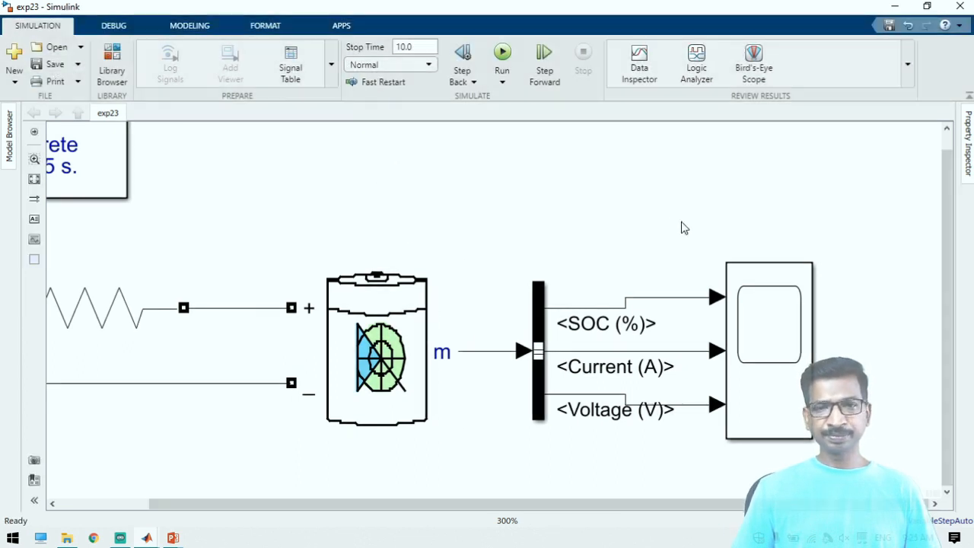
Run the simulation and open the Scope in a maximized window to view the SOC, current and voltage signals
{"action": "left_click", "coordinate": [503, 55]}
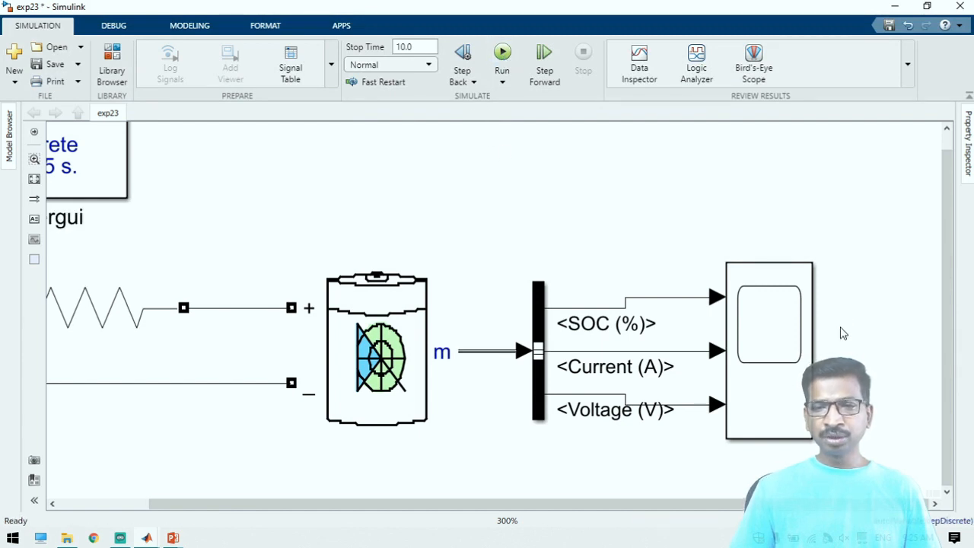
{"action": "left_click", "coordinate": [792, 385]}
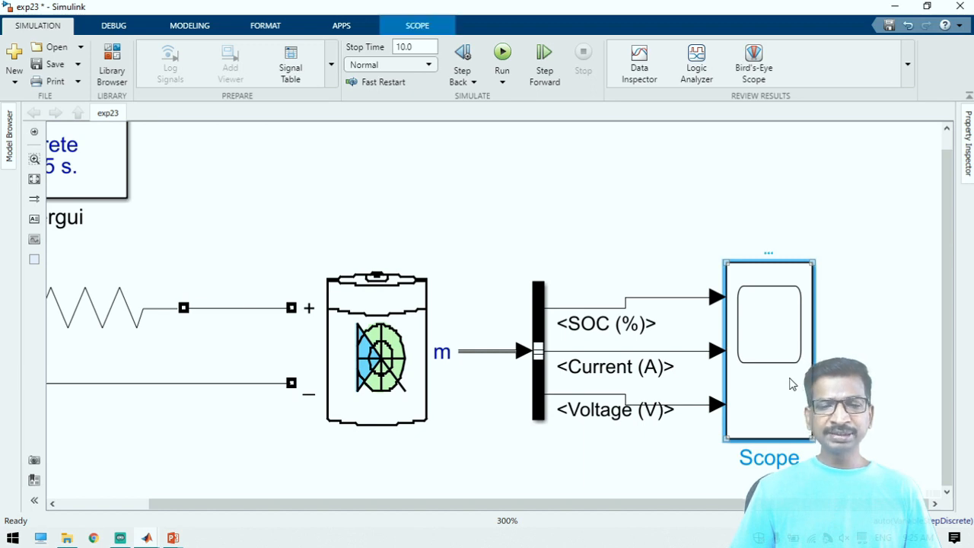
{"action": "double_click", "coordinate": [792, 384]}
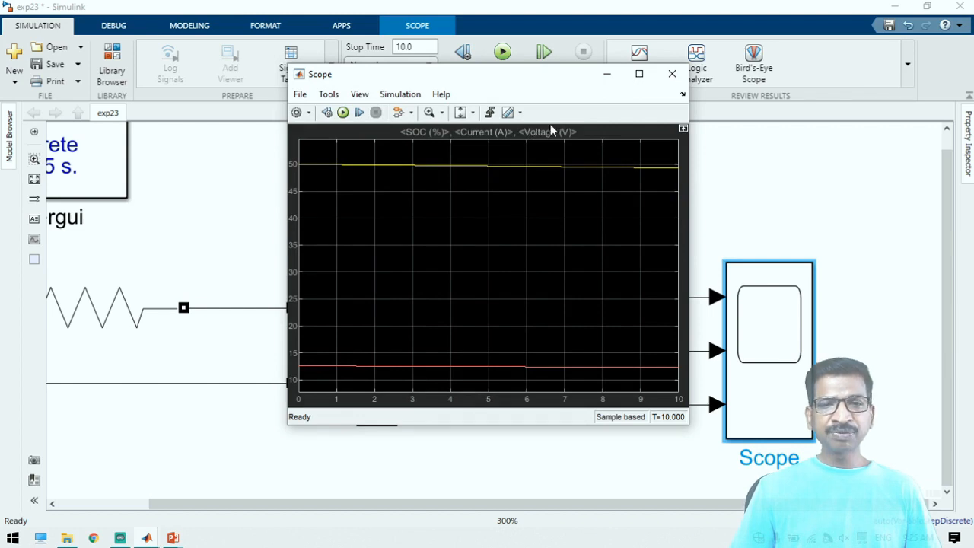
{"action": "left_click", "coordinate": [640, 74]}
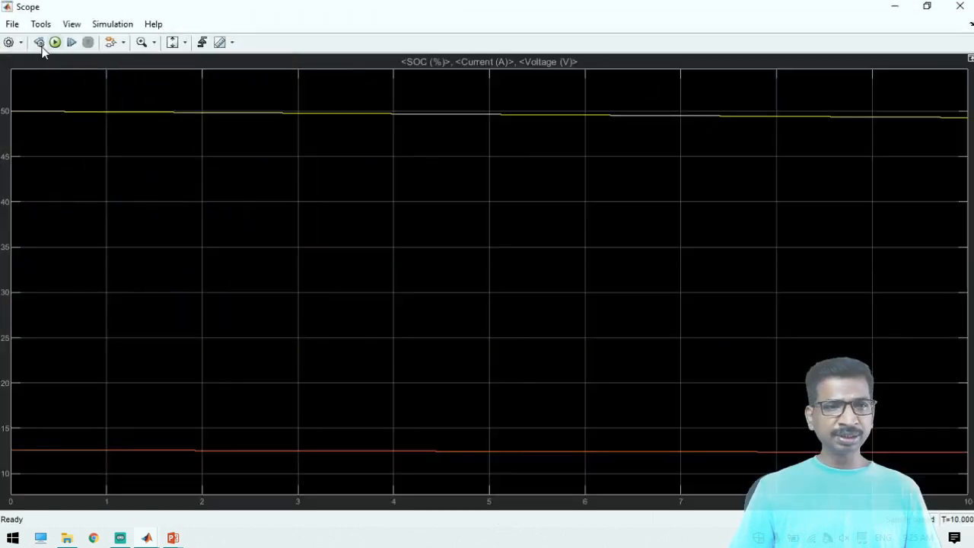
Set the Scope layout to three stacked displays, scale the axes to fit each signal, and return to the model
{"action": "left_click", "coordinate": [4, 43]}
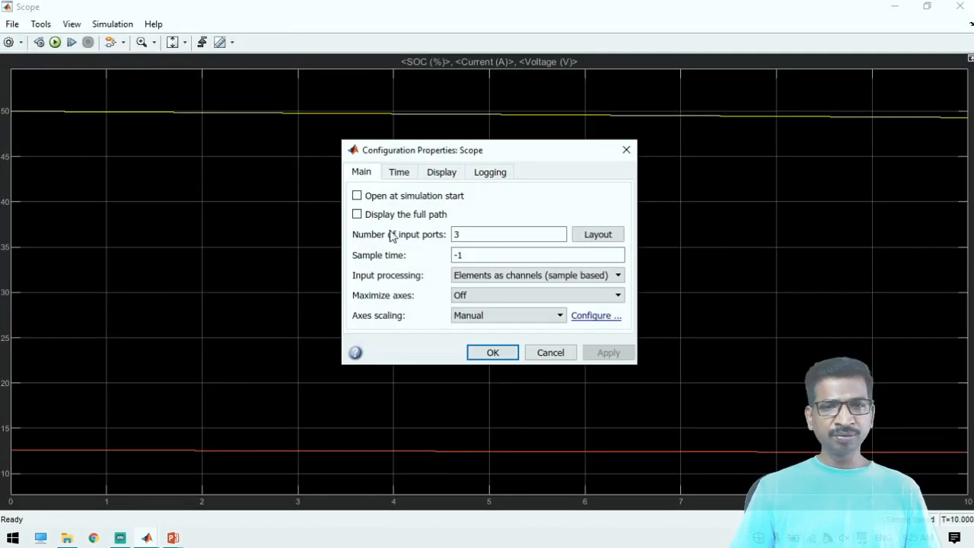
{"action": "left_click", "coordinate": [598, 237]}
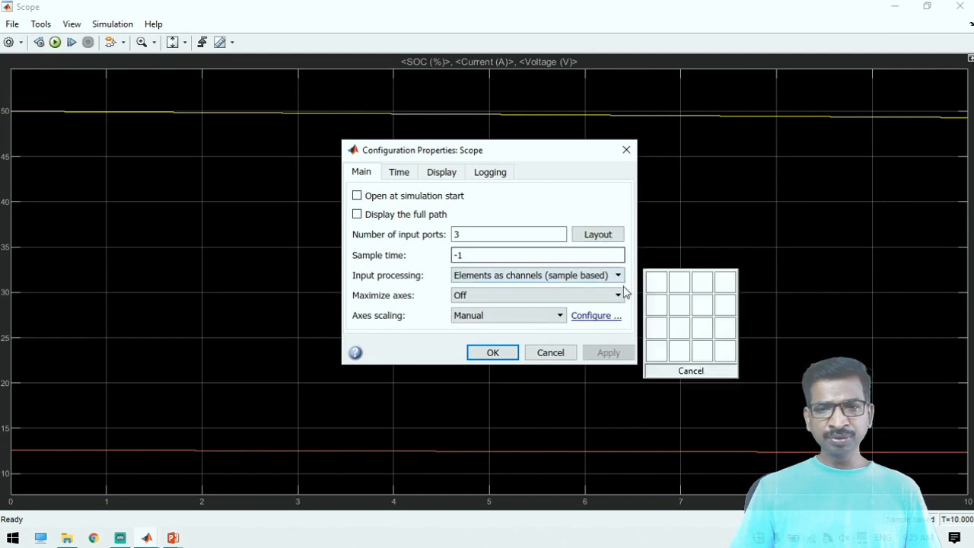
{"action": "left_click", "coordinate": [659, 332]}
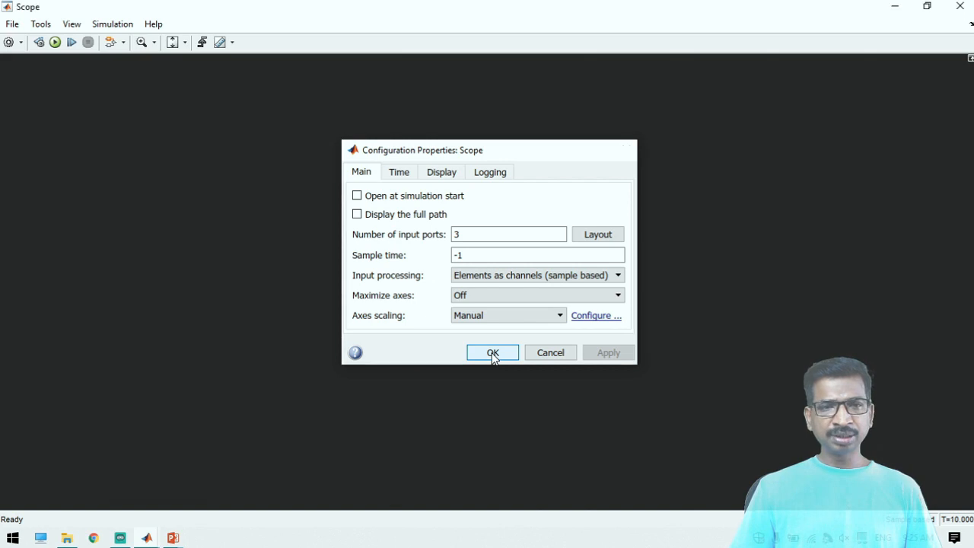
{"action": "left_click", "coordinate": [493, 354]}
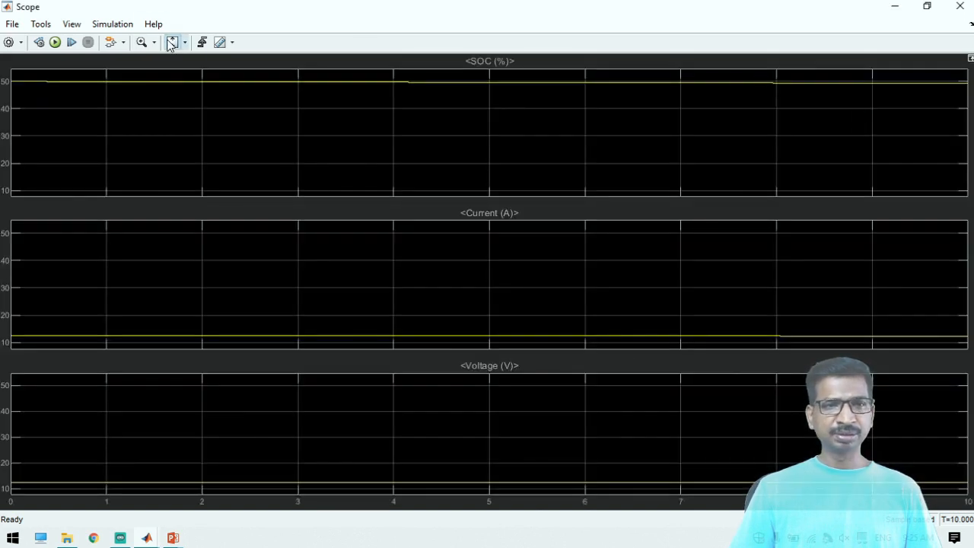
{"action": "left_click", "coordinate": [171, 42]}
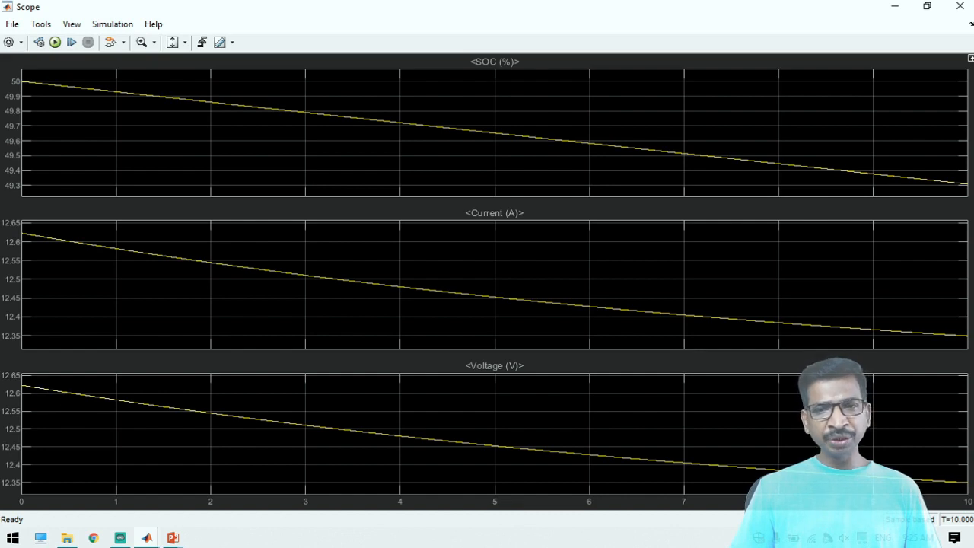
{"action": "left_click", "coordinate": [895, 7]}
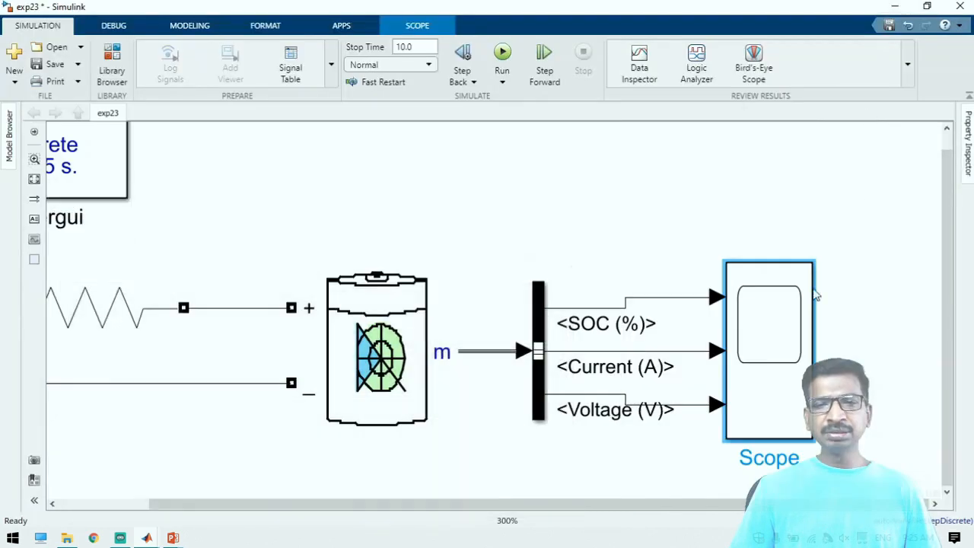
Save the model, and save a copy as exp23Source in the Battery folder
{"action": "left_click", "coordinate": [430, 361]}
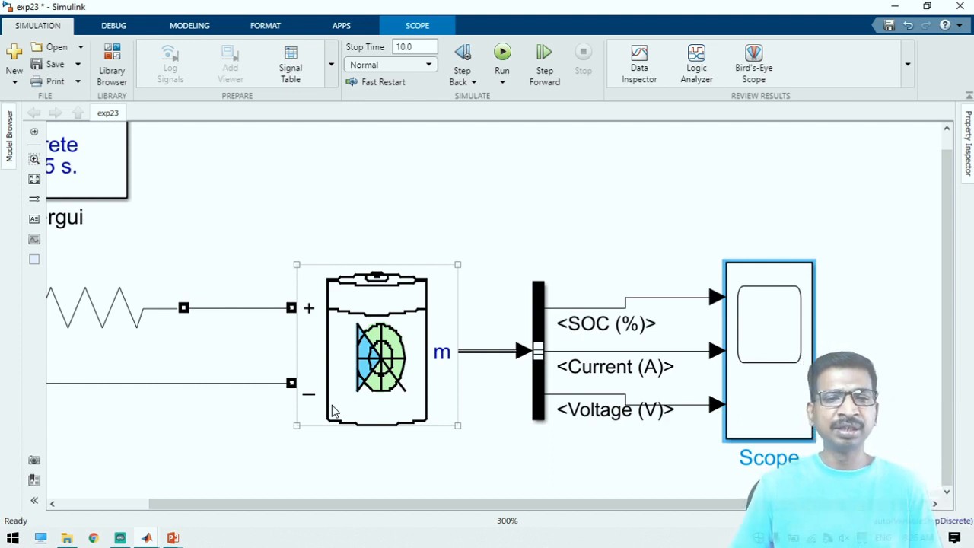
{"action": "left_click", "coordinate": [284, 172]}
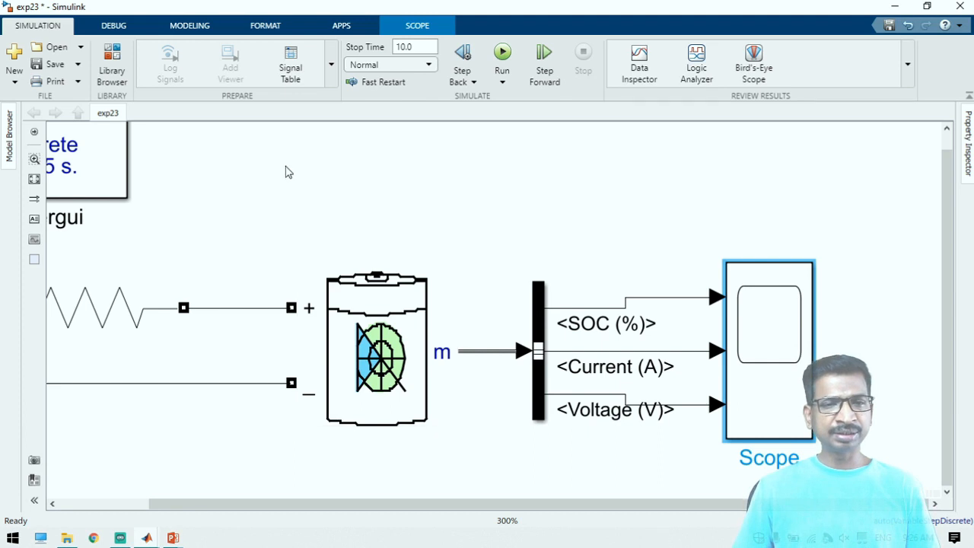
{"action": "left_click", "coordinate": [61, 70]}
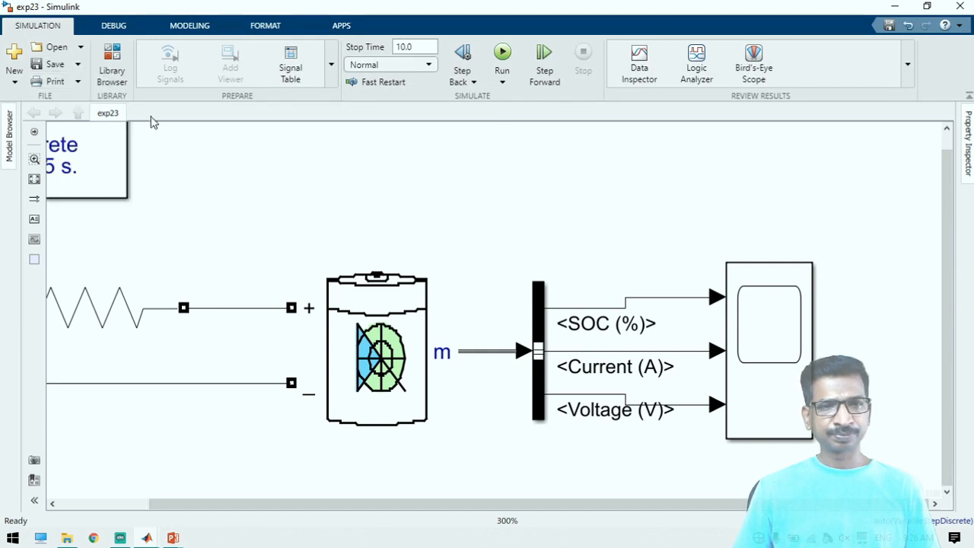
{"action": "left_click", "coordinate": [78, 64]}
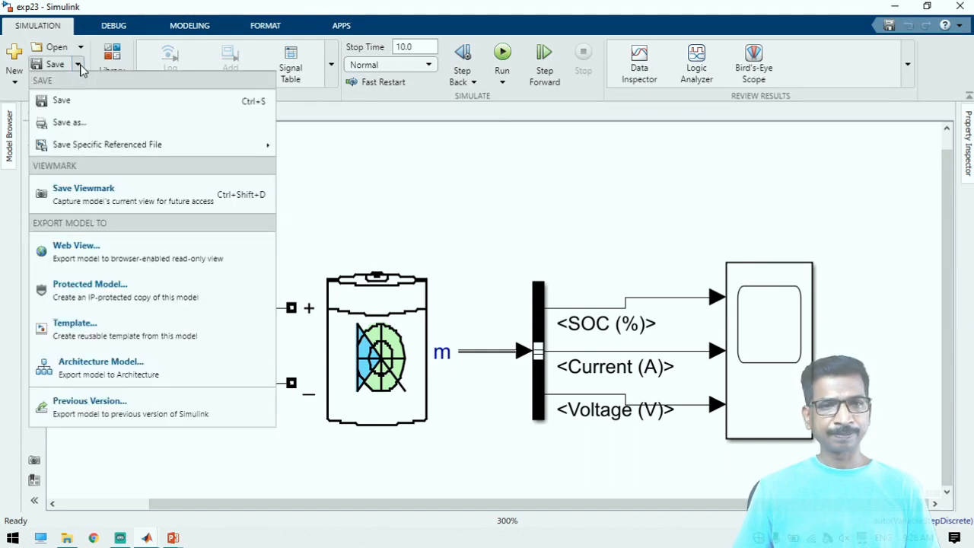
{"action": "left_click", "coordinate": [67, 121]}
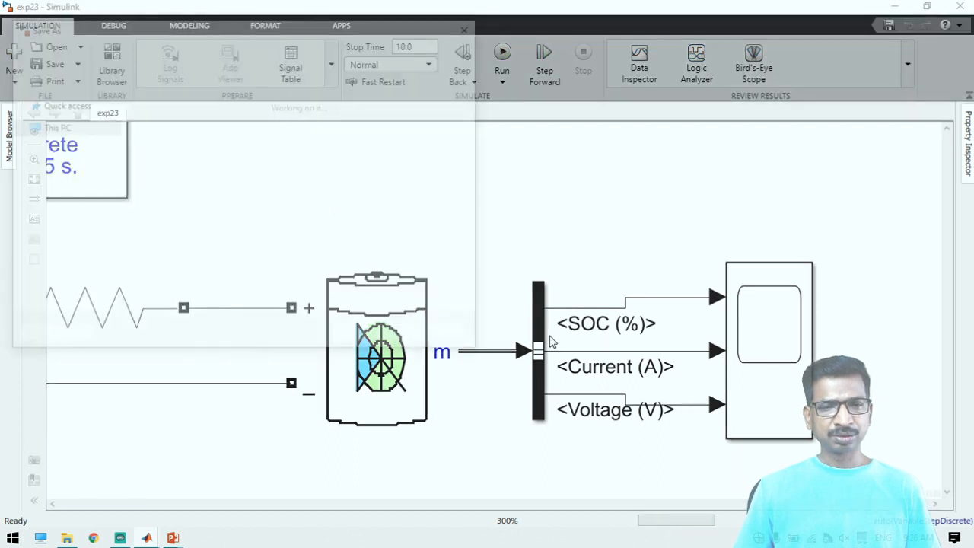
{"action": "key", "text": "End"}
{"action": "type", "text": "S"}
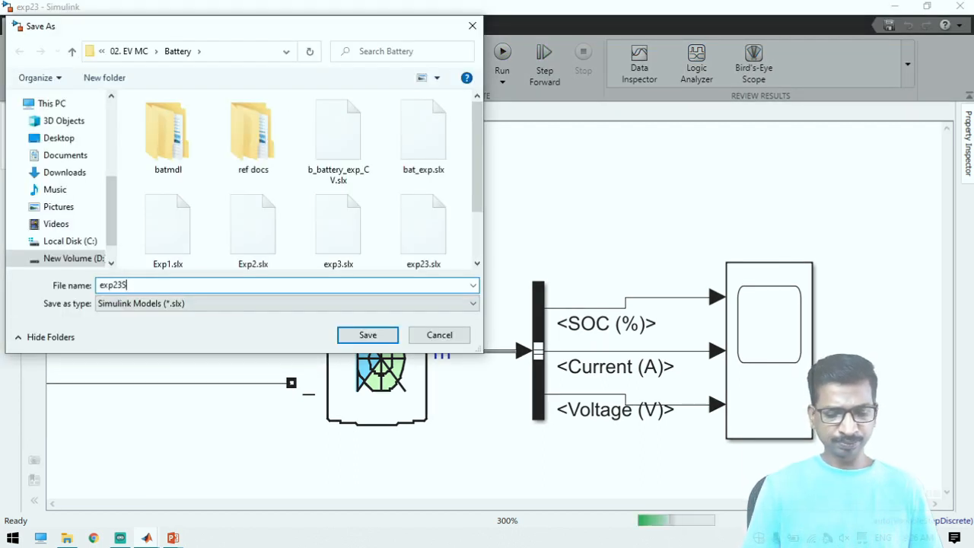
{"action": "type", "text": "ource"}
{"action": "key", "text": "Return"}
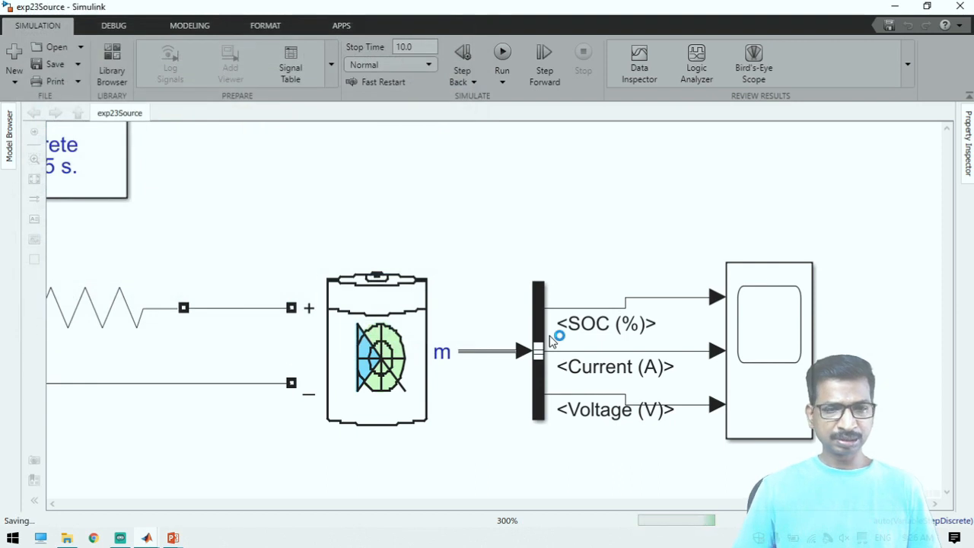
Delete the Series RLC Branch connected to the battery and review the Battery block's parameters
{"action": "left_click", "coordinate": [92, 300]}
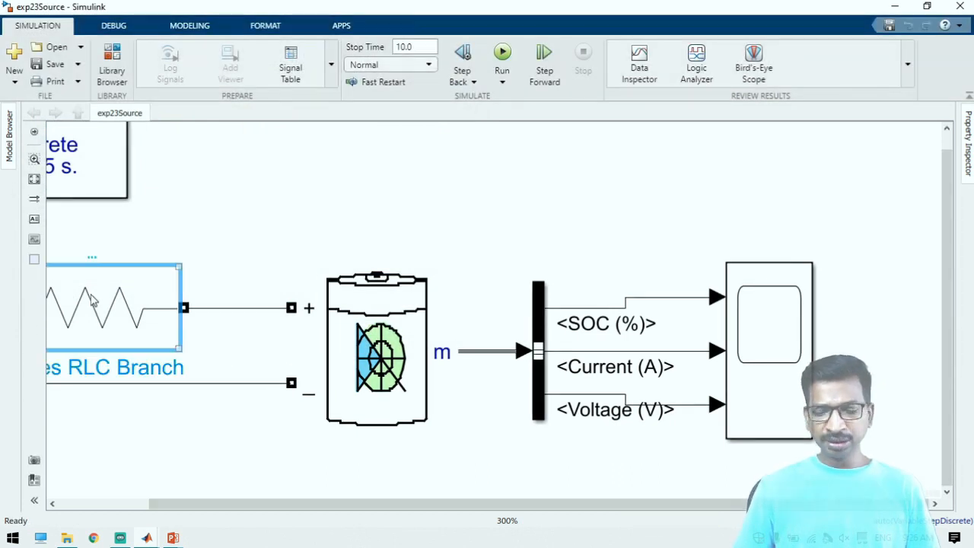
{"action": "key", "text": "Delete"}
{"action": "left_click", "coordinate": [359, 359]}
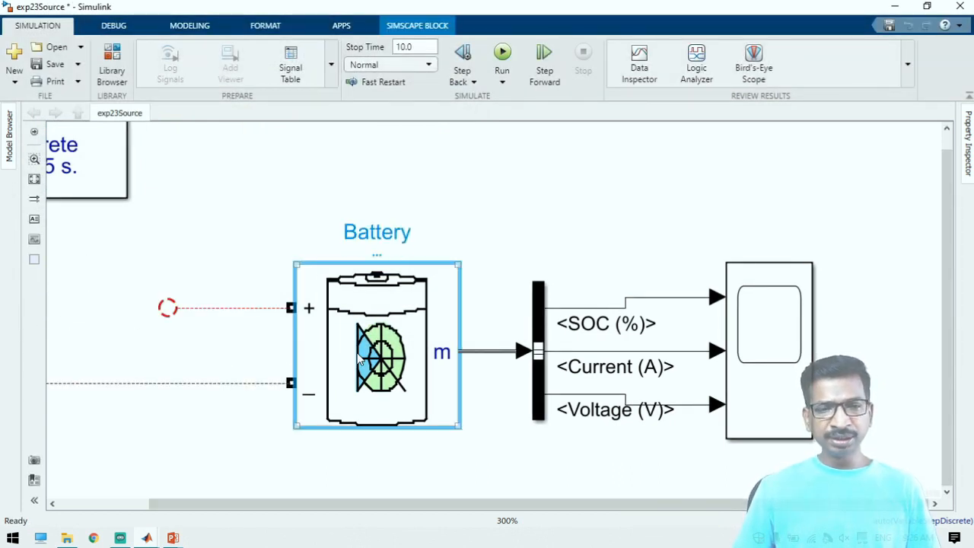
{"action": "double_click", "coordinate": [365, 359]}
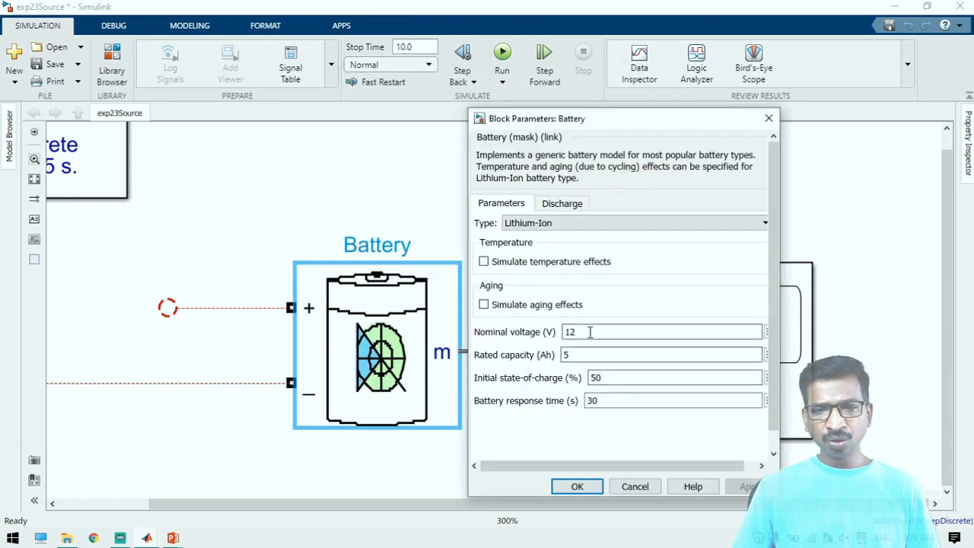
{"action": "left_click", "coordinate": [583, 487]}
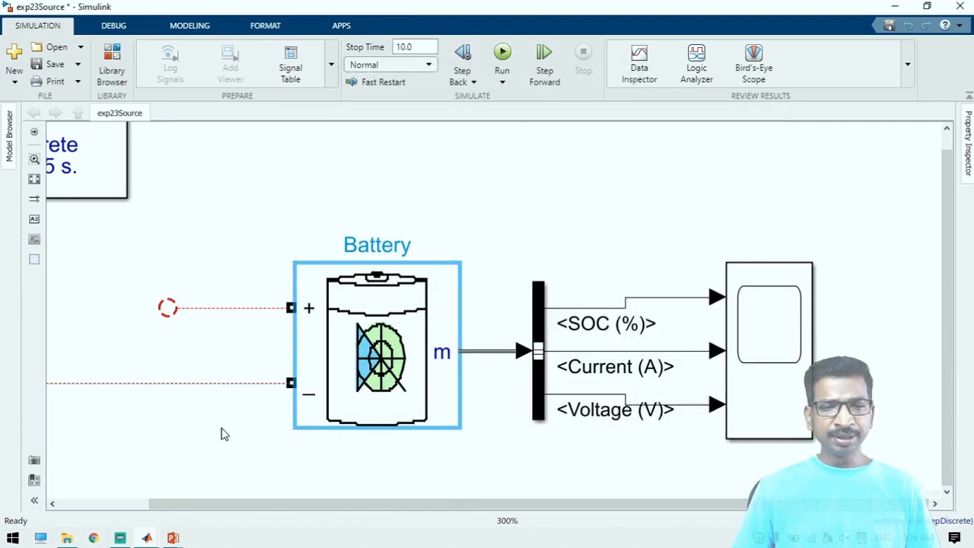
Add a DC Voltage Source in place of the resistor and connect it across the battery's positive and negative terminals
{"action": "left_click", "coordinate": [94, 309]}
{"action": "double_click", "coordinate": [73, 359]}
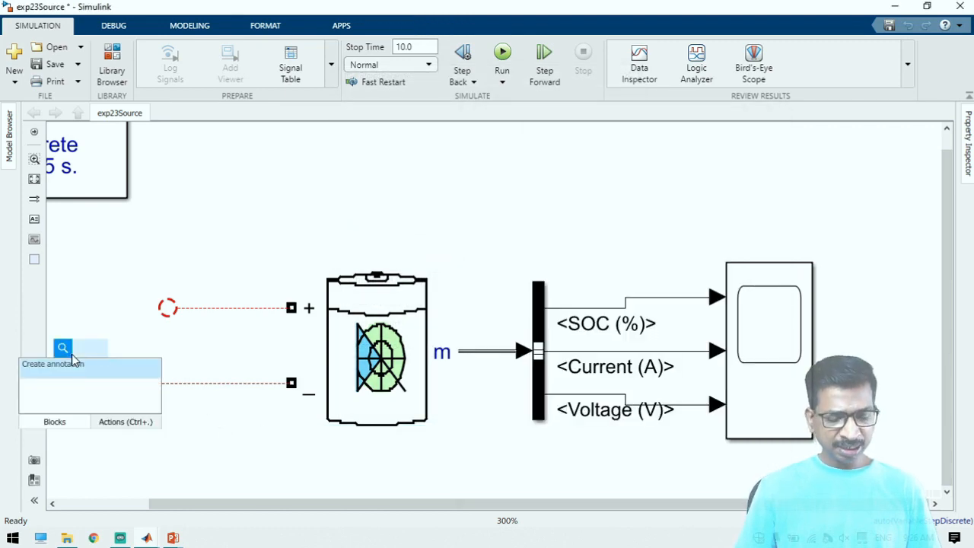
{"action": "type", "text": "d"}
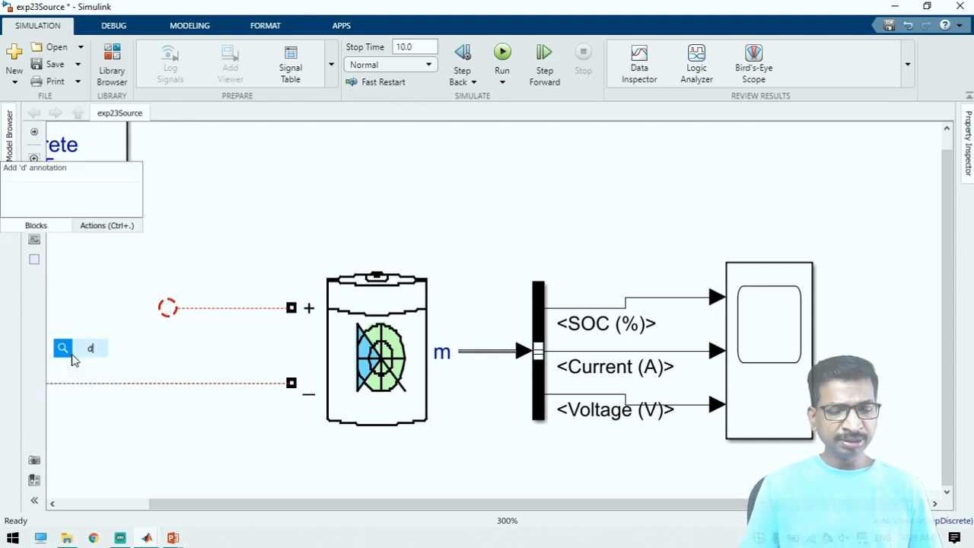
{"action": "type", "text": "c"}
{"action": "key", "text": "Return"}
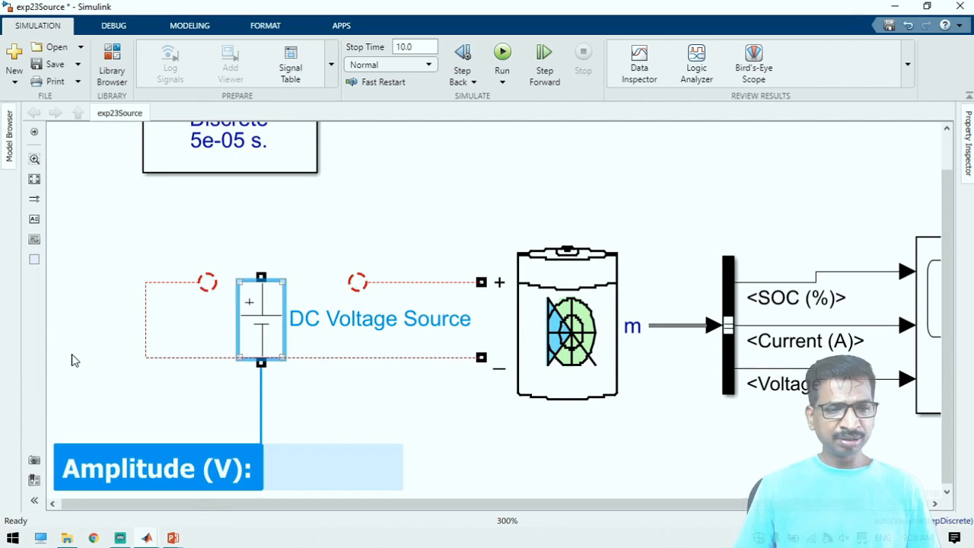
{"action": "left_click_drag", "start_coordinate": [261, 277], "coordinate": [353, 278]}
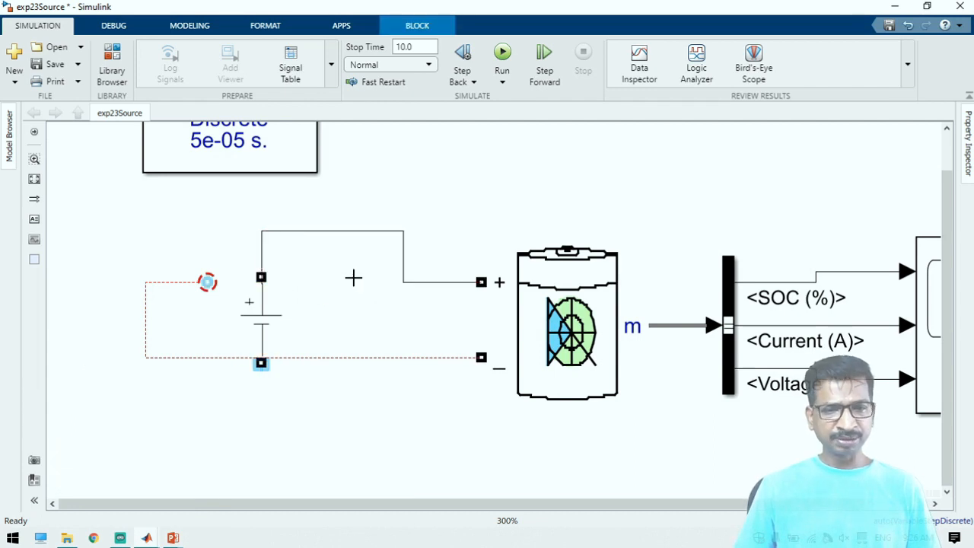
{"action": "left_click_drag", "start_coordinate": [208, 281], "coordinate": [261, 363]}
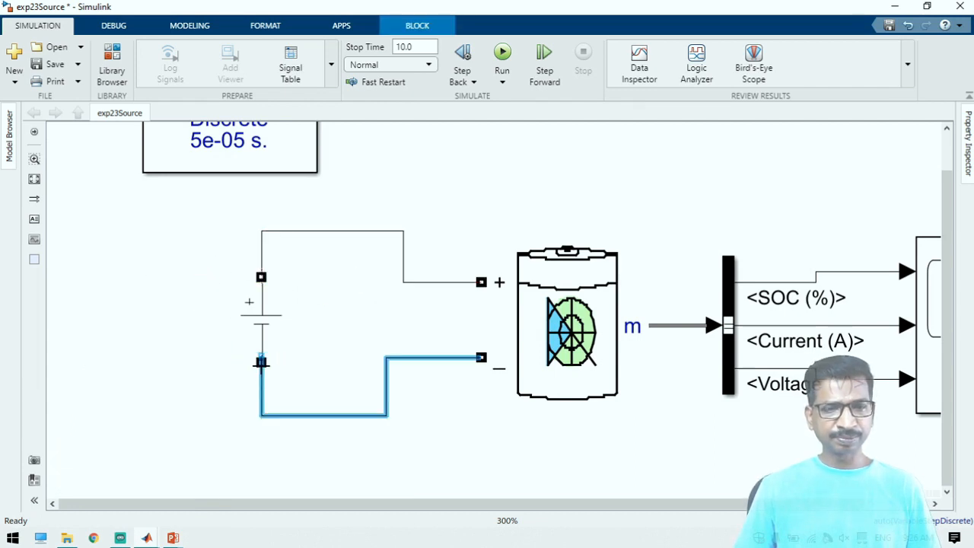
Set the DC Voltage Source's amplitude to 12.6 V
{"action": "double_click", "coordinate": [262, 324]}
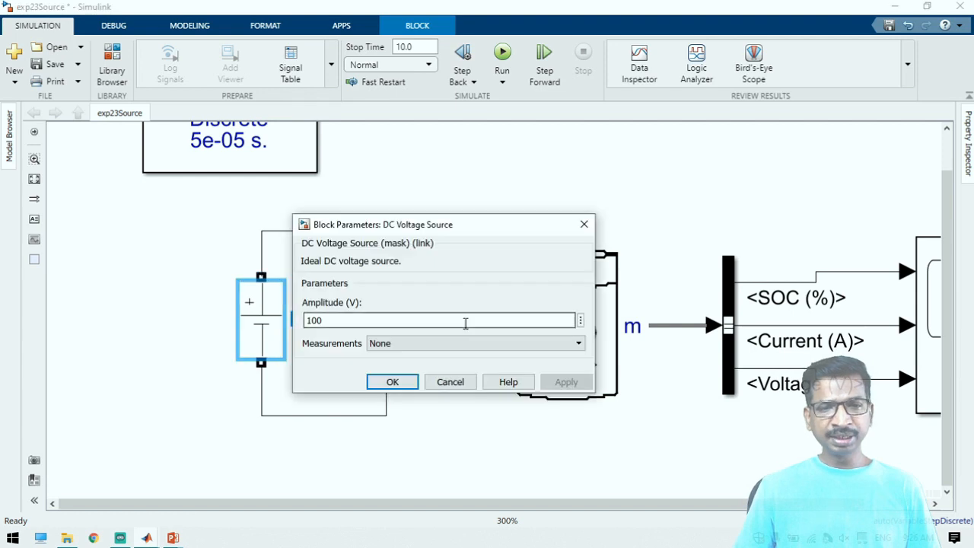
{"action": "double_click", "coordinate": [466, 321]}
{"action": "type", "text": "12."}
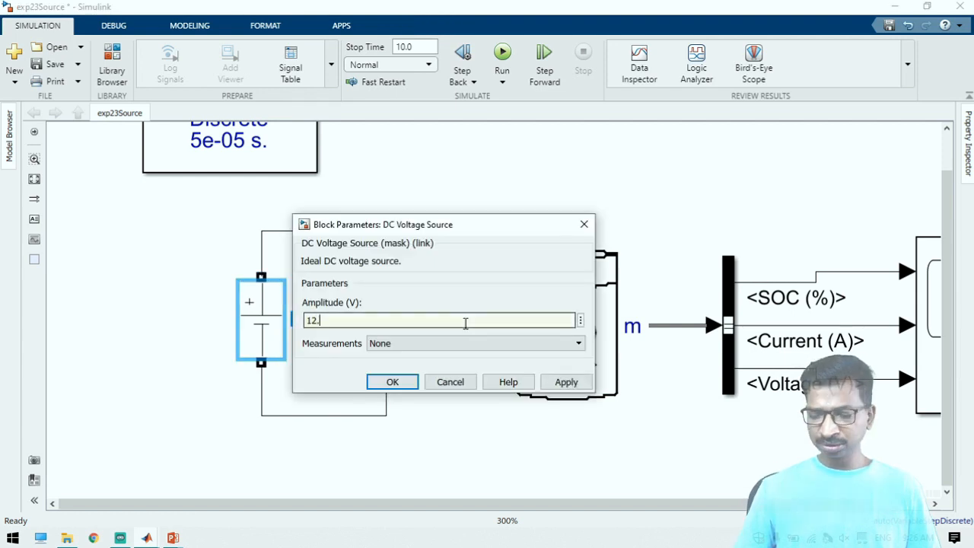
{"action": "key", "text": "Return"}
{"action": "left_click", "coordinate": [500, 145]}
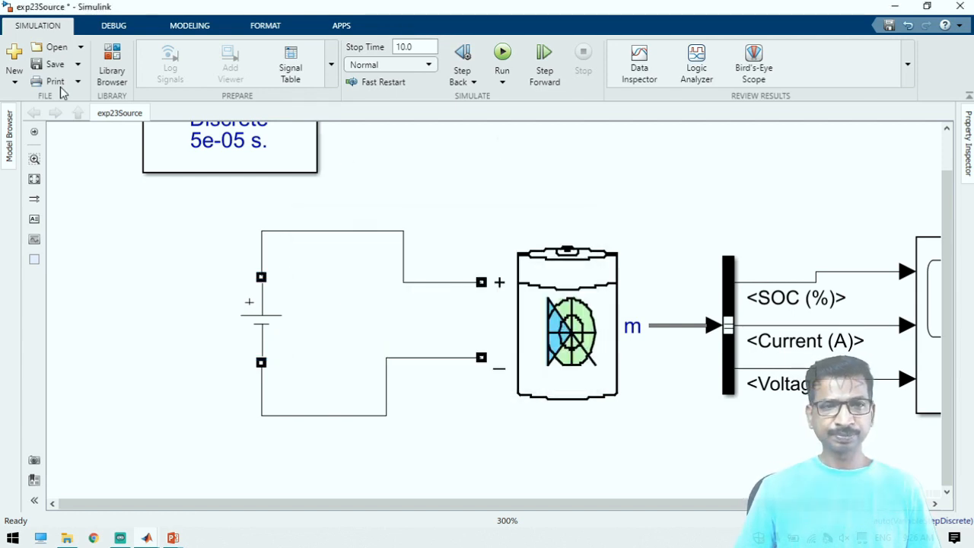
Run the exp23Source simulation, view its SOC, current and voltage curves in the Scope, and return to the model
{"action": "left_click", "coordinate": [503, 54]}
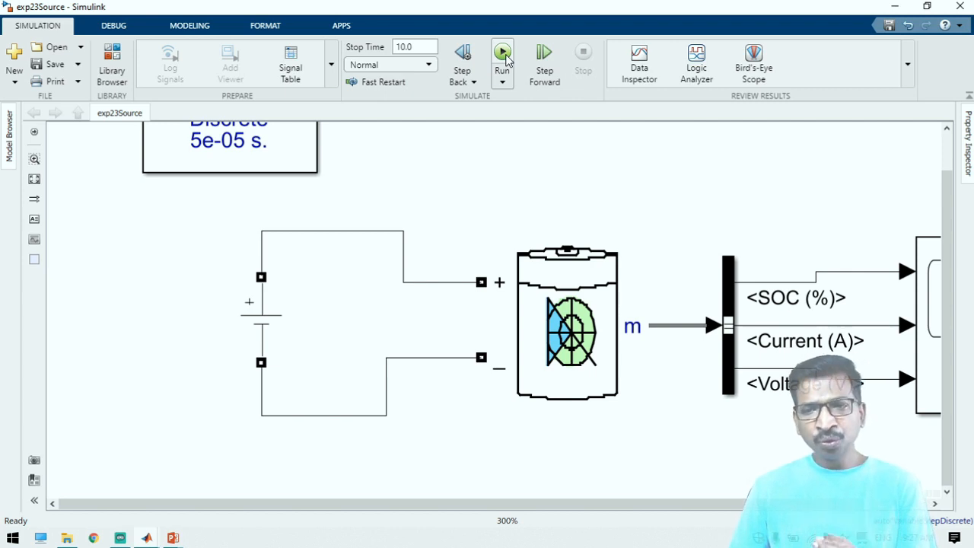
{"action": "left_click", "coordinate": [899, 504]}
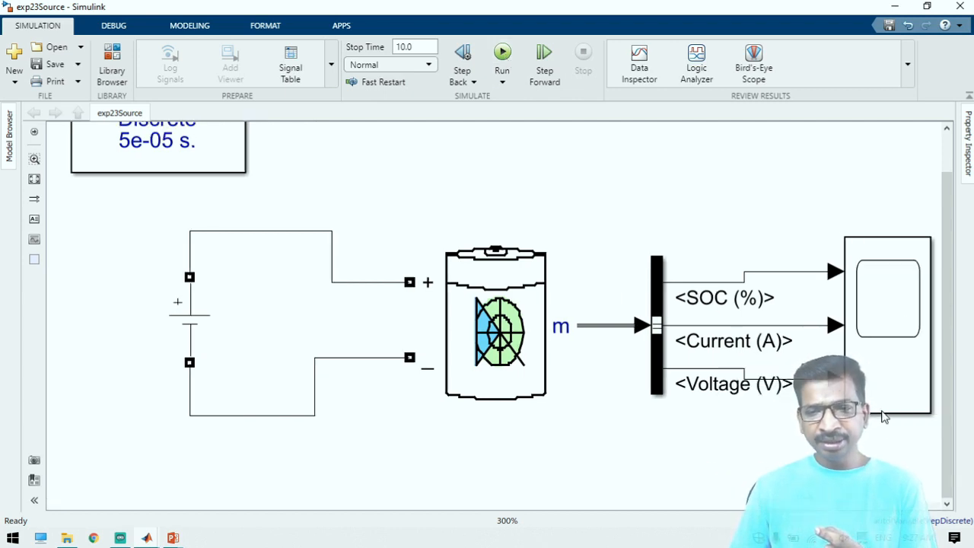
{"action": "double_click", "coordinate": [886, 380]}
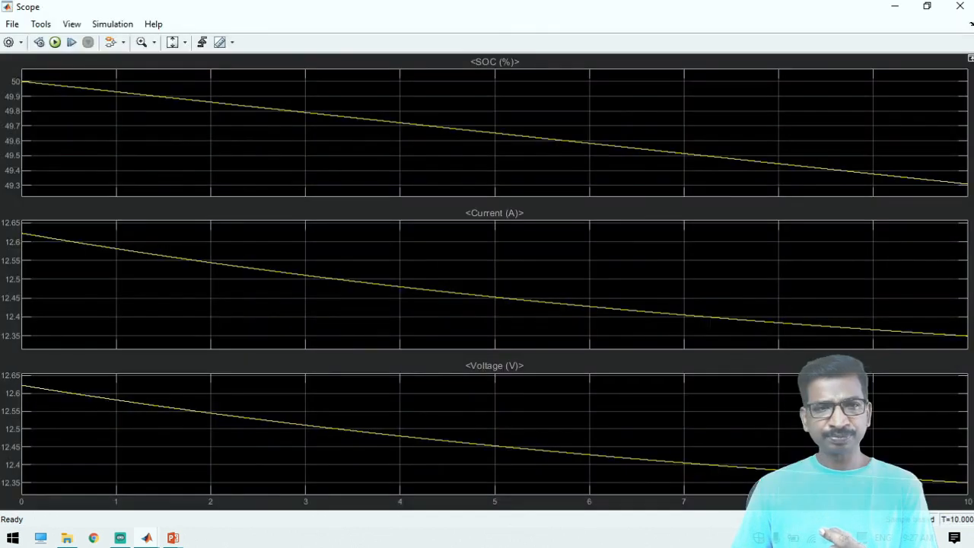
{"action": "left_click", "coordinate": [51, 43]}
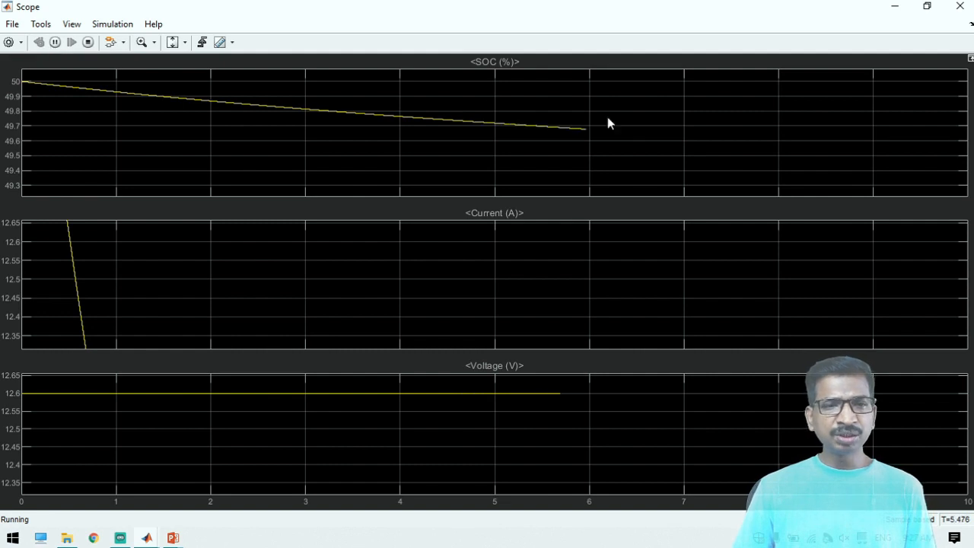
{"action": "left_click", "coordinate": [895, 8]}
Set the DC Voltage Source's amplitude to 14 V
{"action": "double_click", "coordinate": [211, 330]}
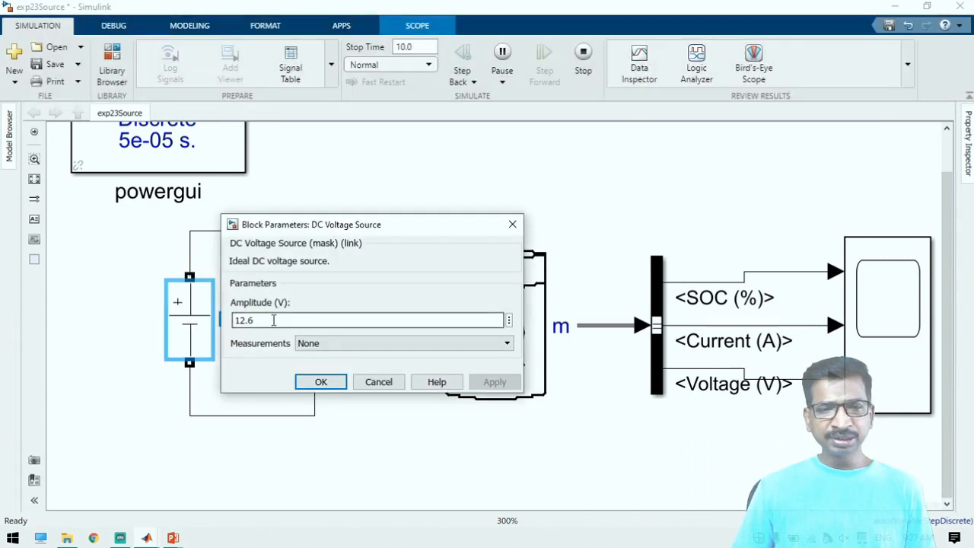
{"action": "left_click_drag", "start_coordinate": [236, 319], "coordinate": [274, 321]}
{"action": "key", "text": "Home"}
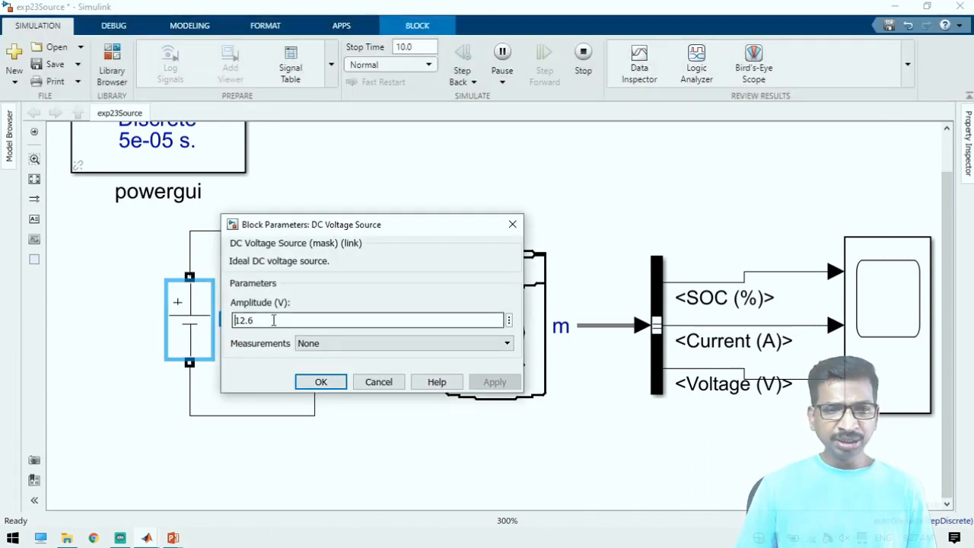
{"action": "key", "text": "shift+End"}
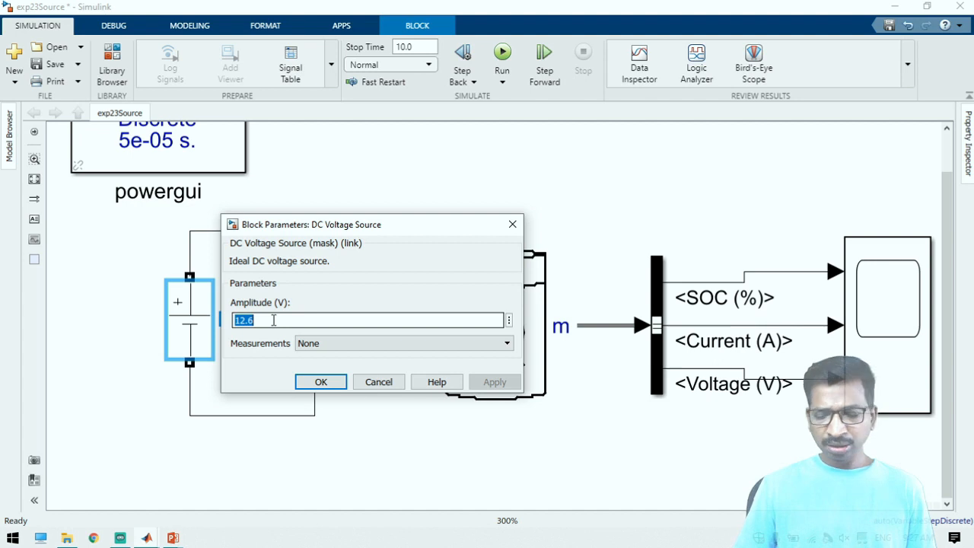
{"action": "type", "text": "1"}
{"action": "key", "text": "Return"}
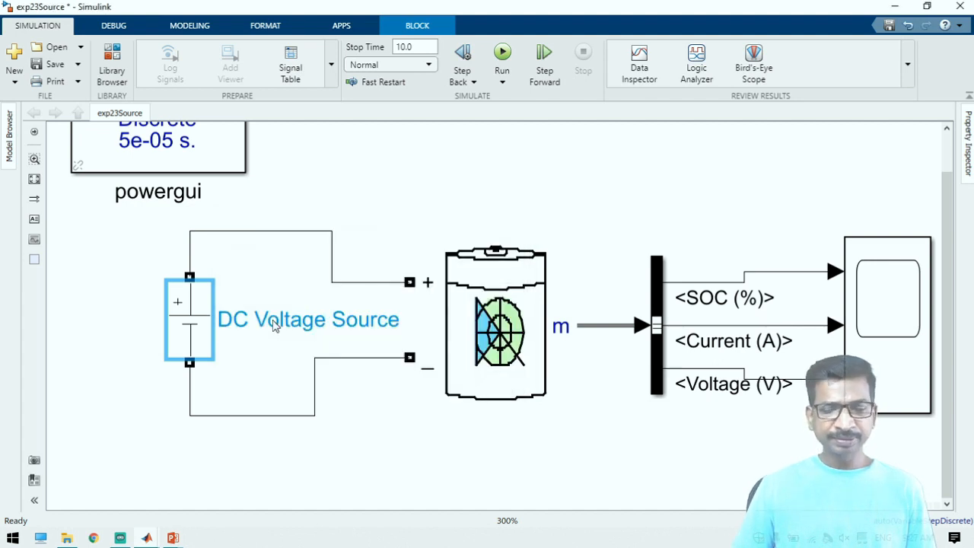
Run the simulation with the 14 V source, scale the Scope axes to fit the SOC, current and voltage curves, and return to the model
{"action": "left_click", "coordinate": [507, 51]}
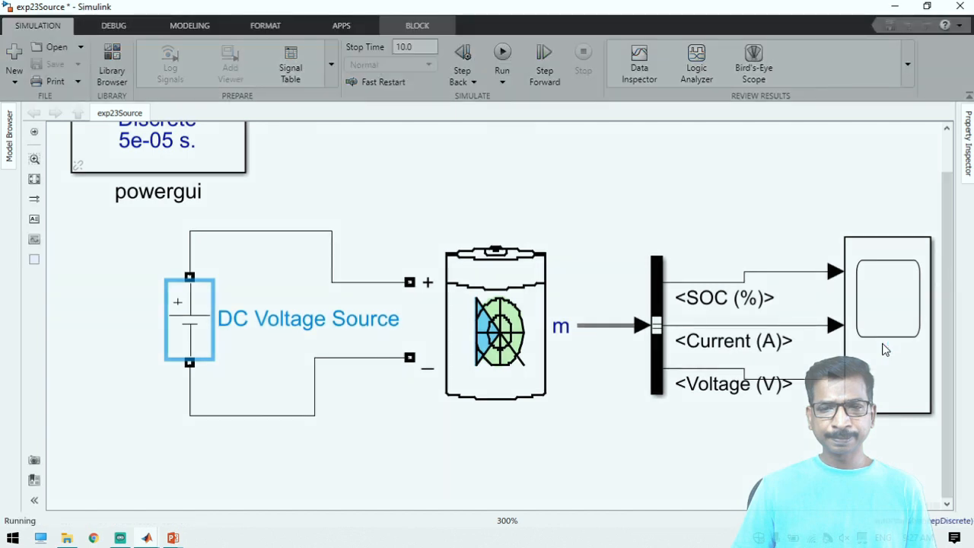
{"action": "left_click", "coordinate": [886, 348]}
{"action": "double_click", "coordinate": [885, 349]}
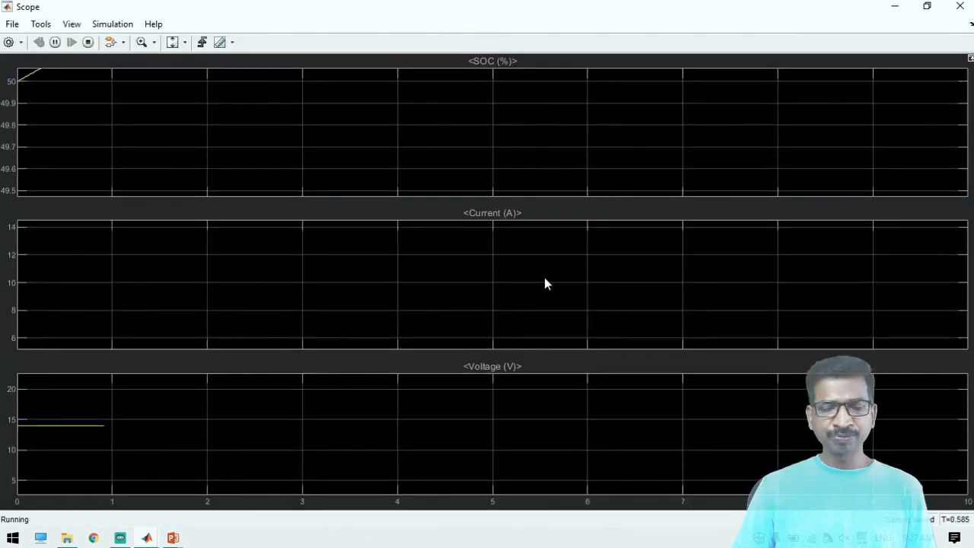
{"action": "left_click", "coordinate": [172, 42]}
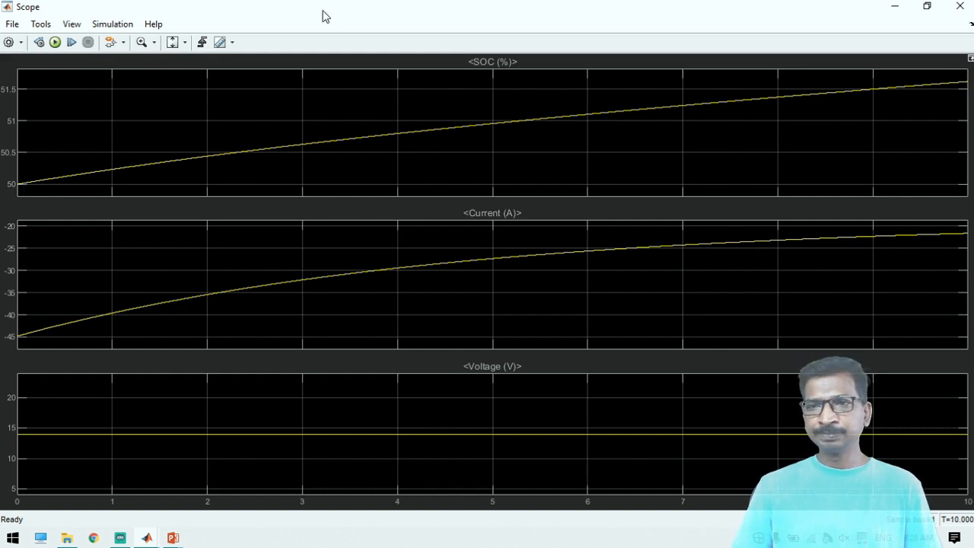
{"action": "left_click", "coordinate": [895, 7]}
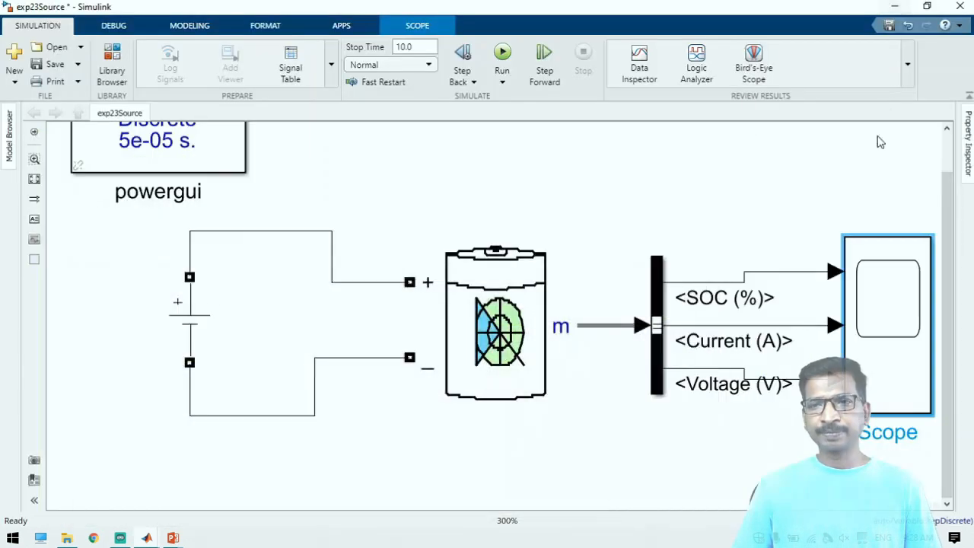
{"action": "left_click", "coordinate": [721, 176]}
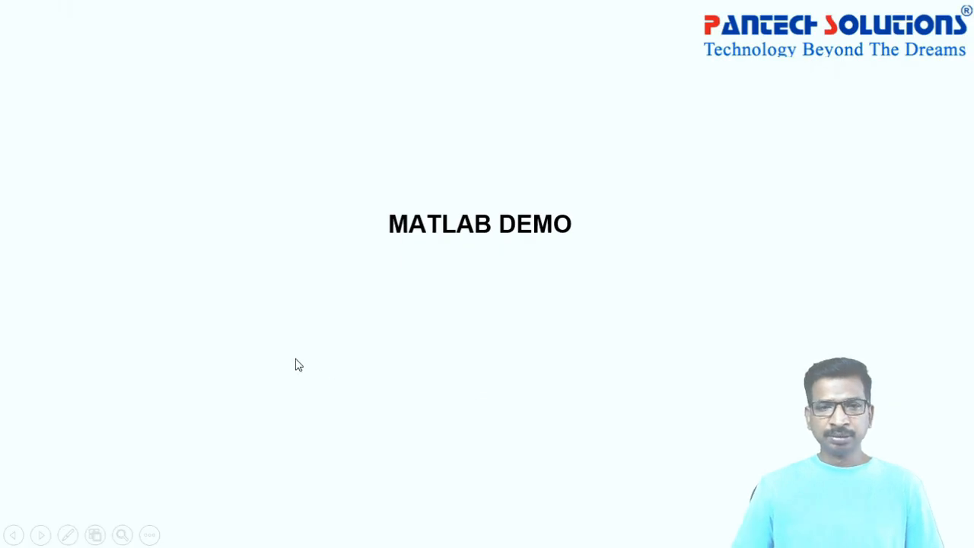
Switch to the PowerPoint slide show and display the Battery Configuration slide
{"action": "left_click", "coordinate": [296, 359]}
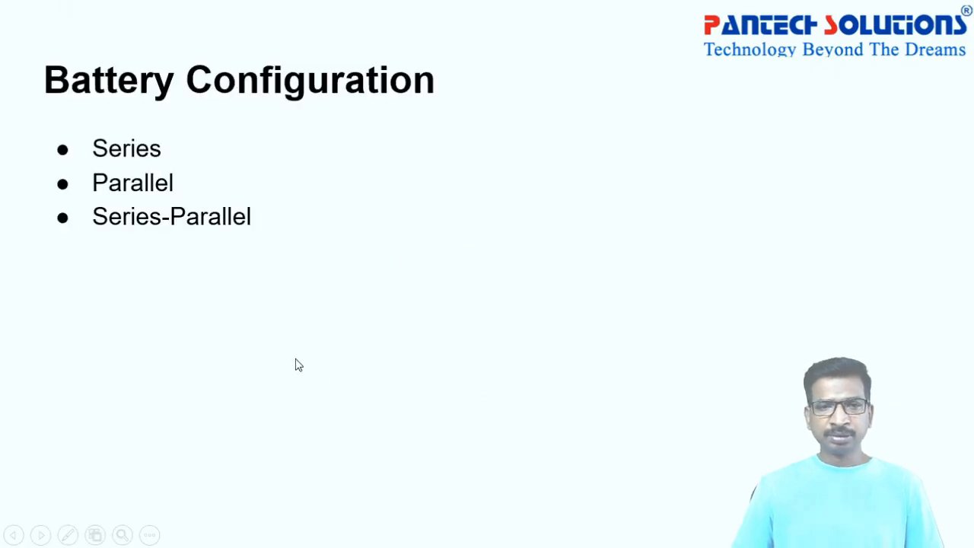
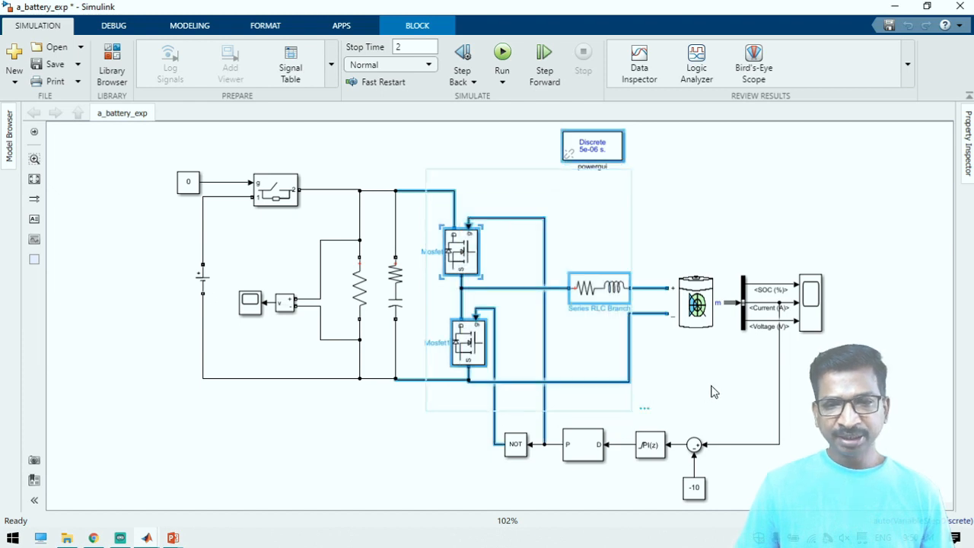
Review the resistance and inductance parameters of the RL Series RLC Branch between the MOSFETs and the battery
{"action": "left_click", "coordinate": [711, 387]}
{"action": "left_click", "coordinate": [607, 289]}
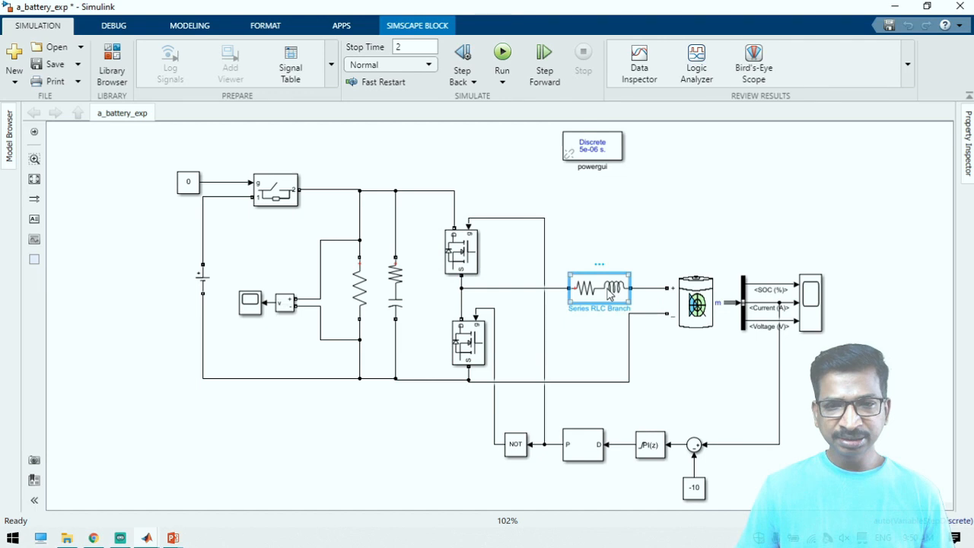
{"action": "double_click", "coordinate": [609, 291]}
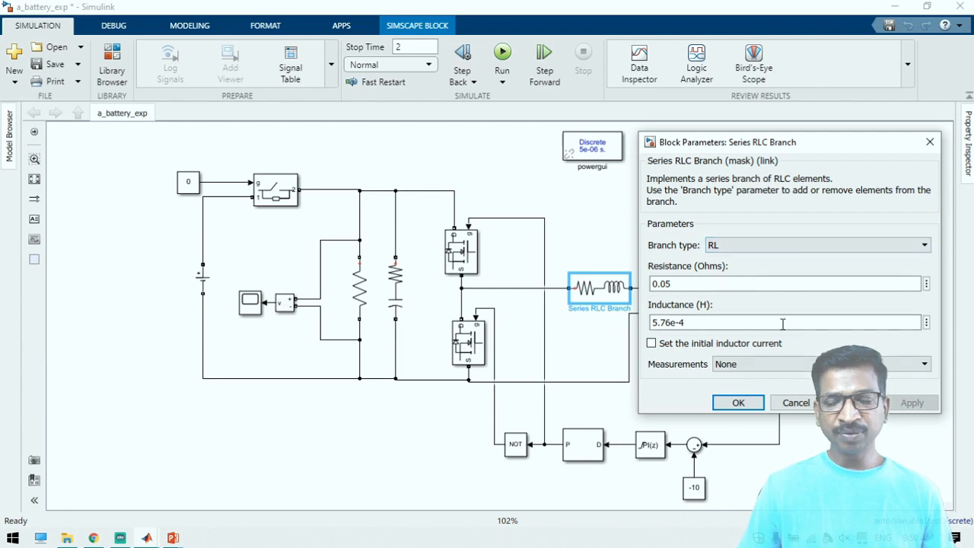
{"action": "left_click", "coordinate": [743, 405]}
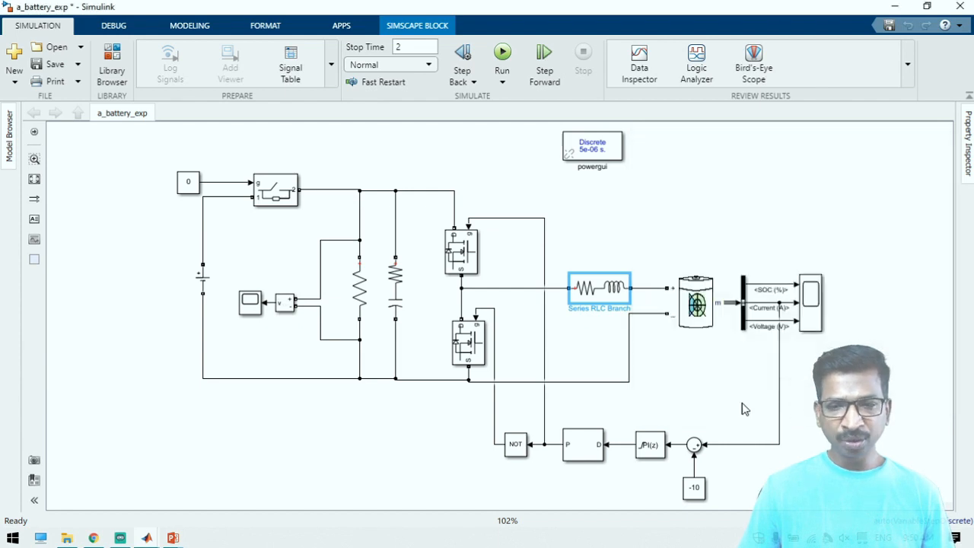
Highlight the two MOSFET blocks, view the Simulink Library Browser, and return to the a_battery_exp model
{"action": "left_click", "coordinate": [469, 251]}
{"action": "left_click", "coordinate": [470, 352]}
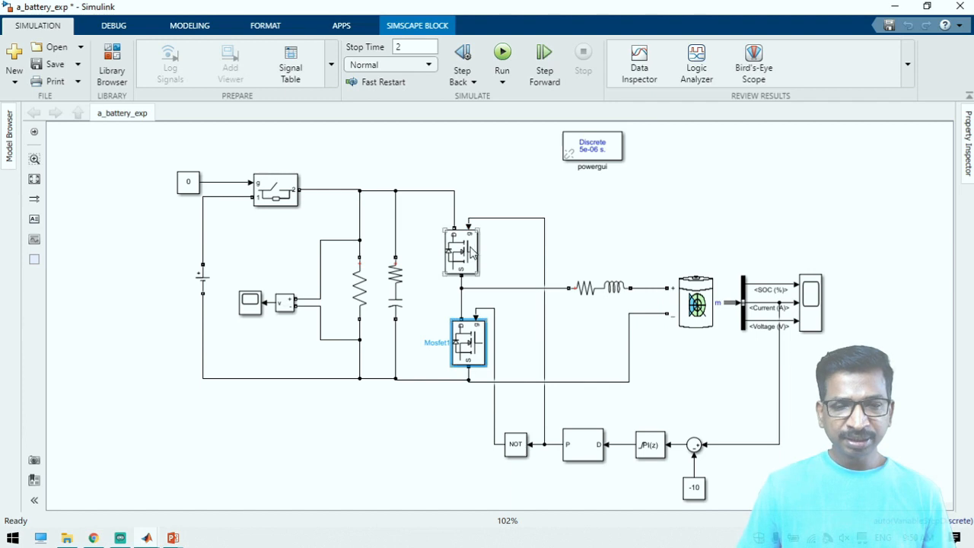
{"action": "left_click", "coordinate": [474, 253]}
{"action": "left_click", "coordinate": [127, 139]}
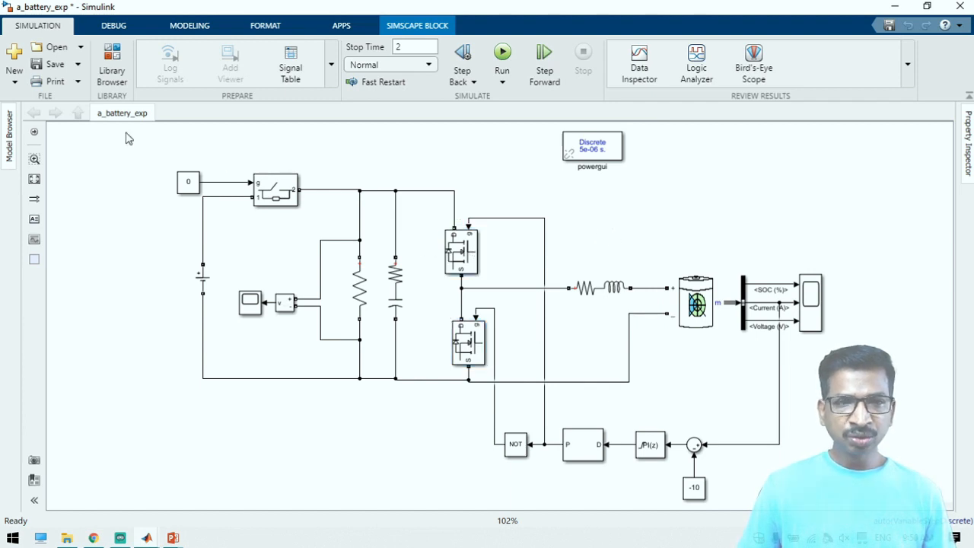
{"action": "left_click", "coordinate": [114, 58]}
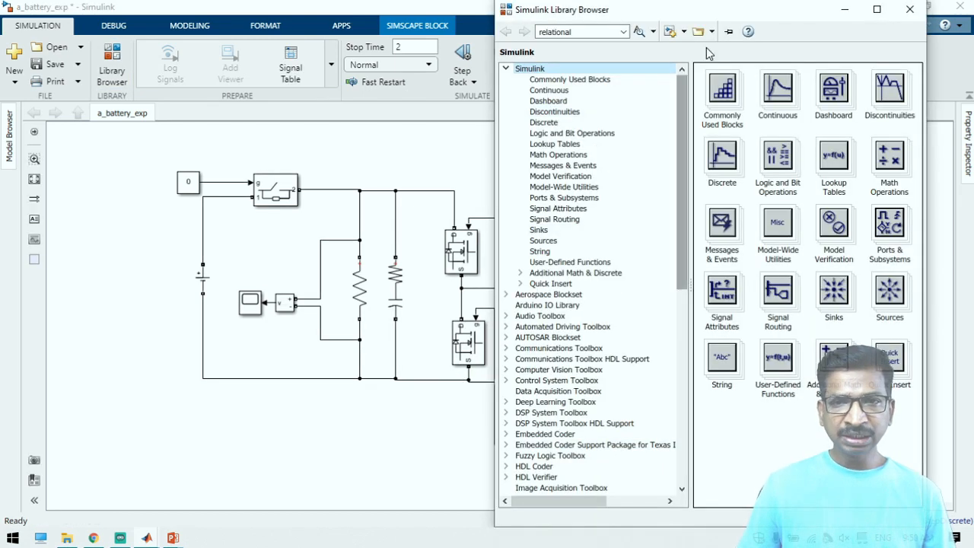
{"action": "left_click", "coordinate": [846, 10]}
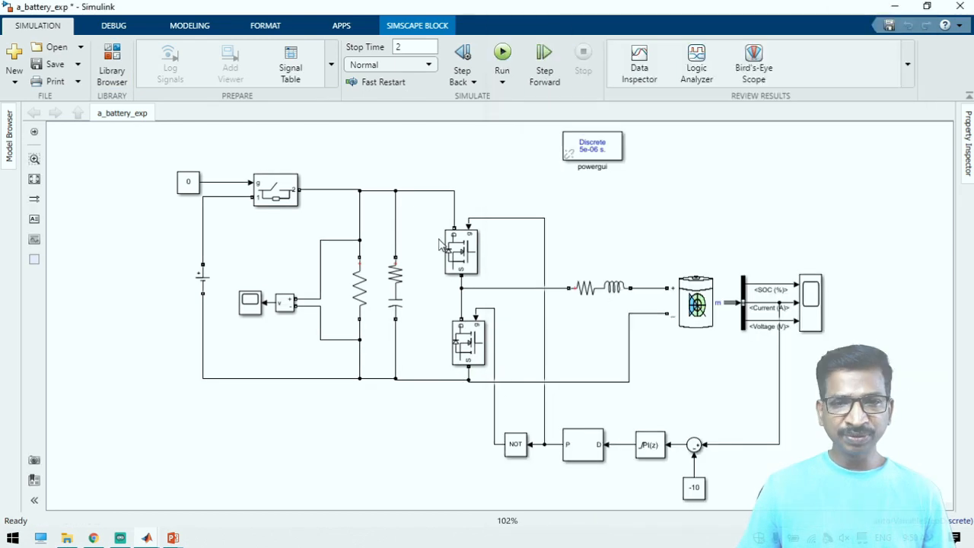
Review the parameters of the RC branch and the parallel load resistor without changing them
{"action": "left_click", "coordinate": [392, 293]}
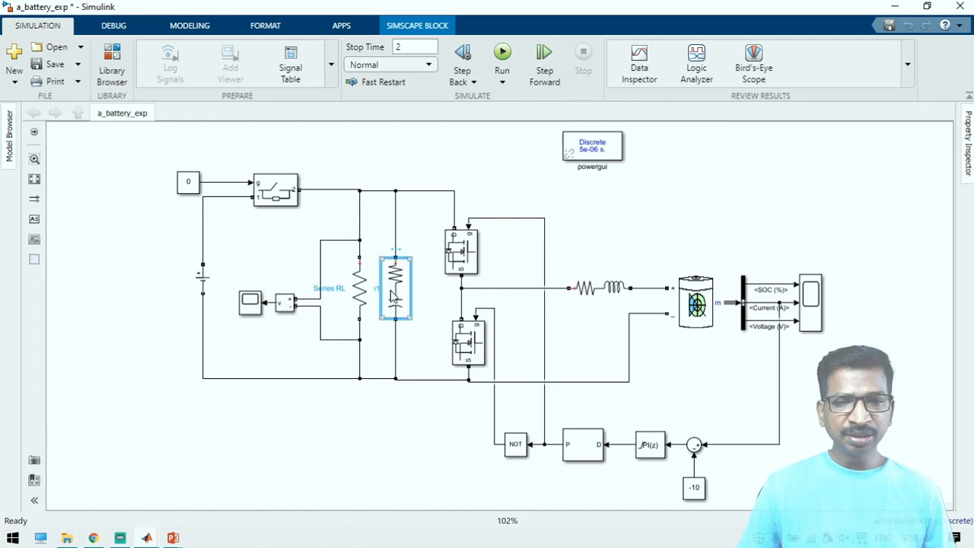
{"action": "double_click", "coordinate": [392, 295]}
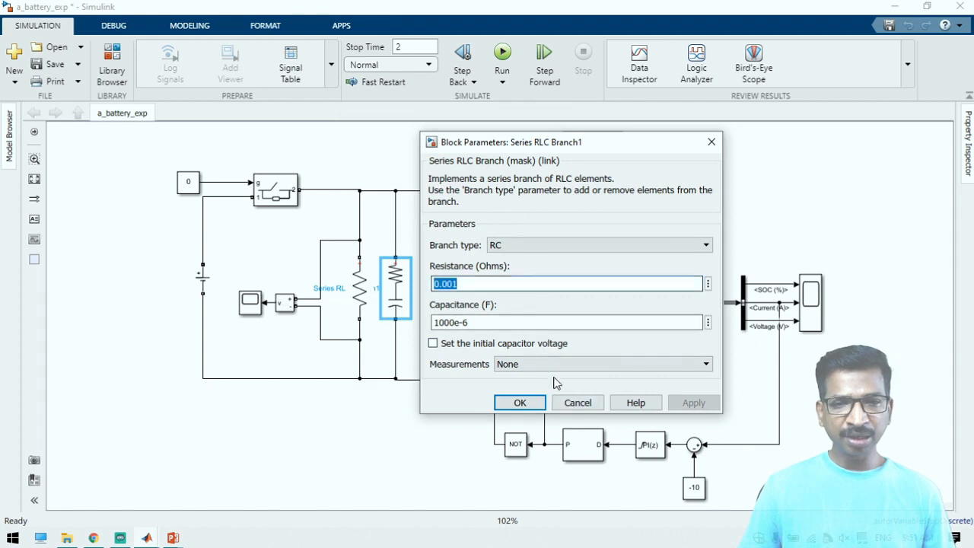
{"action": "left_click", "coordinate": [570, 402]}
{"action": "left_click_drag", "start_coordinate": [405, 287], "coordinate": [369, 286]}
{"action": "double_click", "coordinate": [362, 289]}
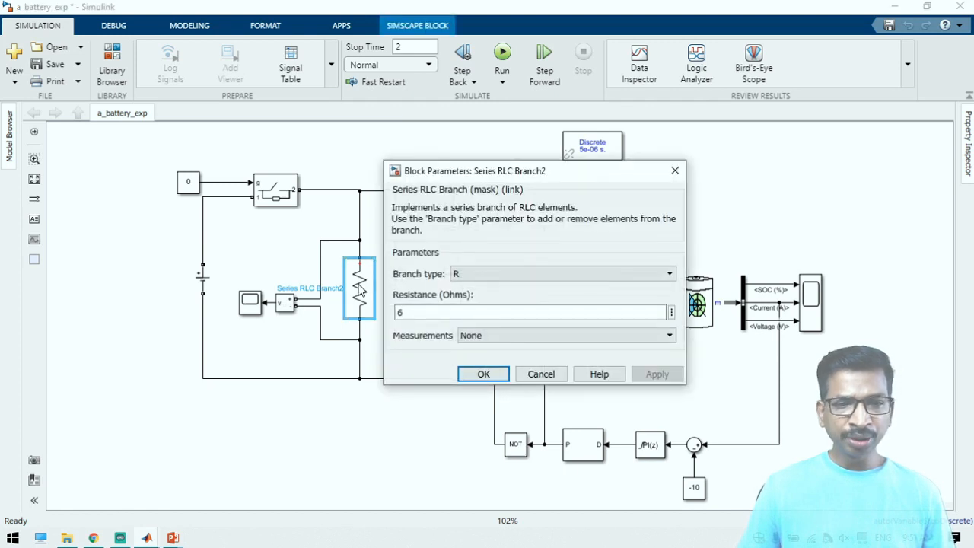
{"action": "left_click", "coordinate": [405, 312]}
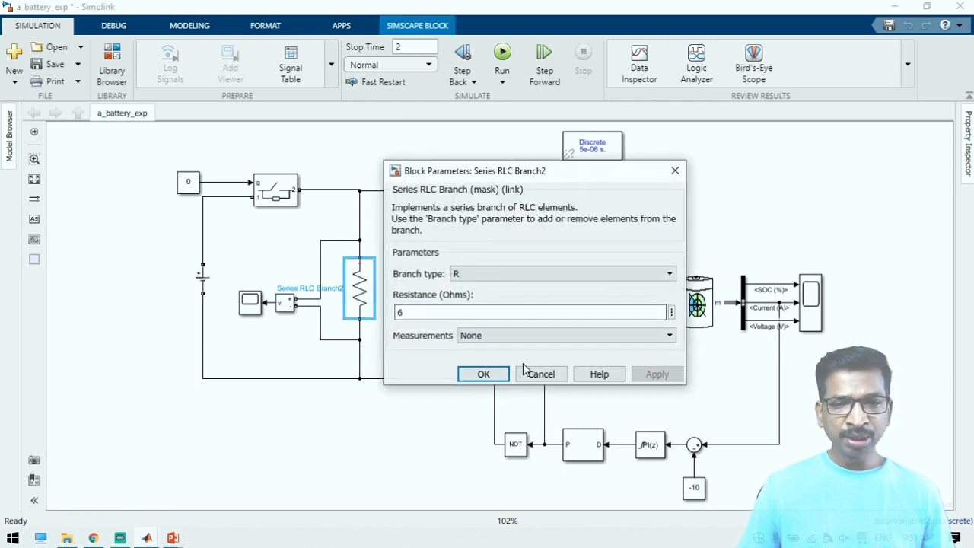
{"action": "left_click", "coordinate": [472, 373]}
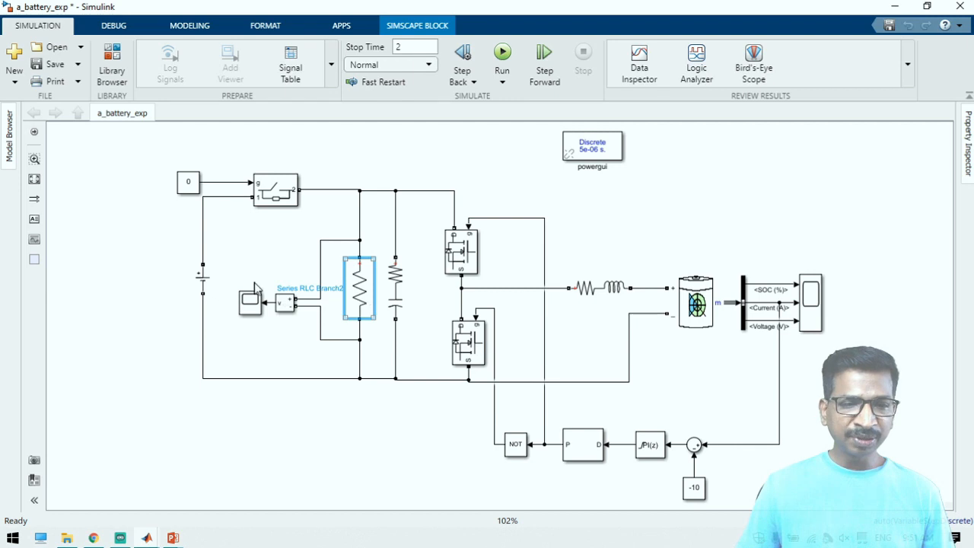
Highlight the Ideal Switch and review the DC Voltage Source's amplitude
{"action": "left_click", "coordinate": [201, 278]}
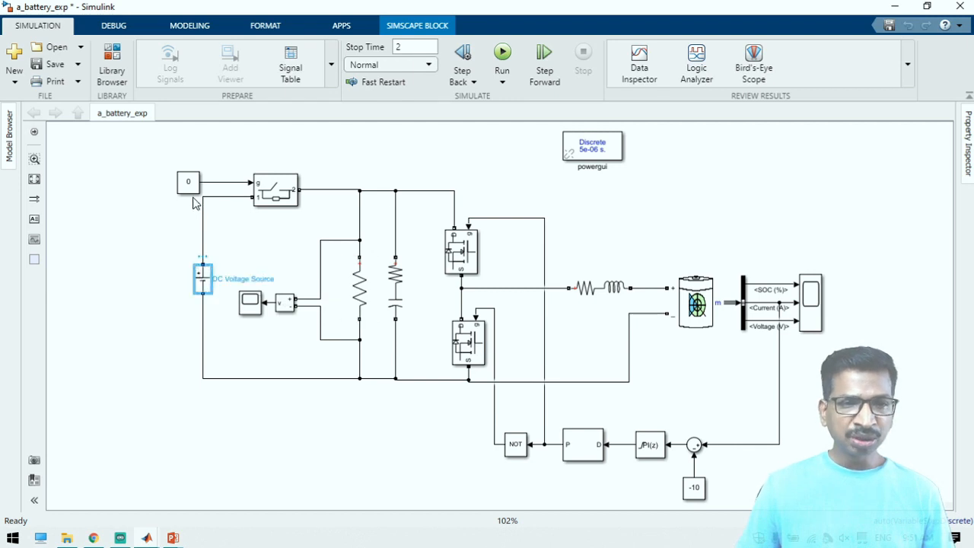
{"action": "left_click", "coordinate": [277, 195]}
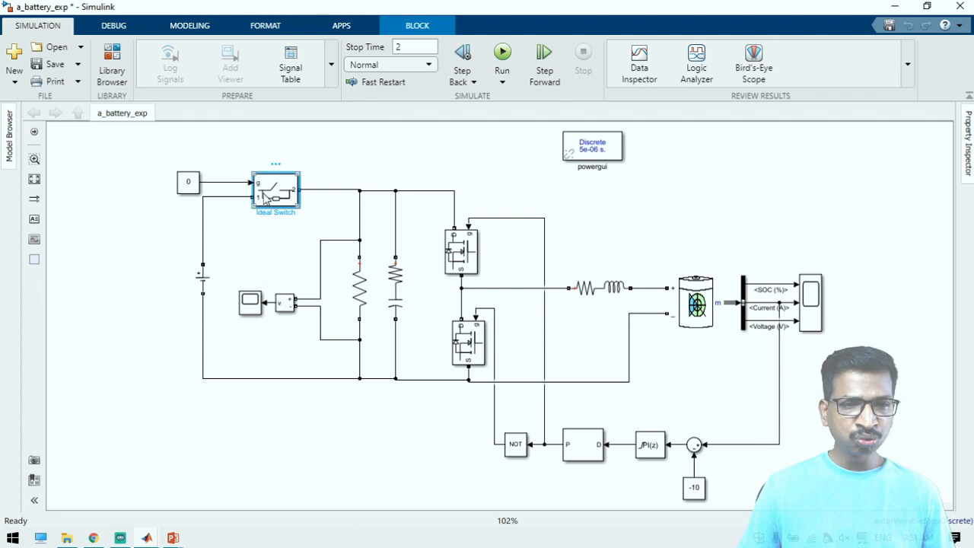
{"action": "double_click", "coordinate": [203, 282]}
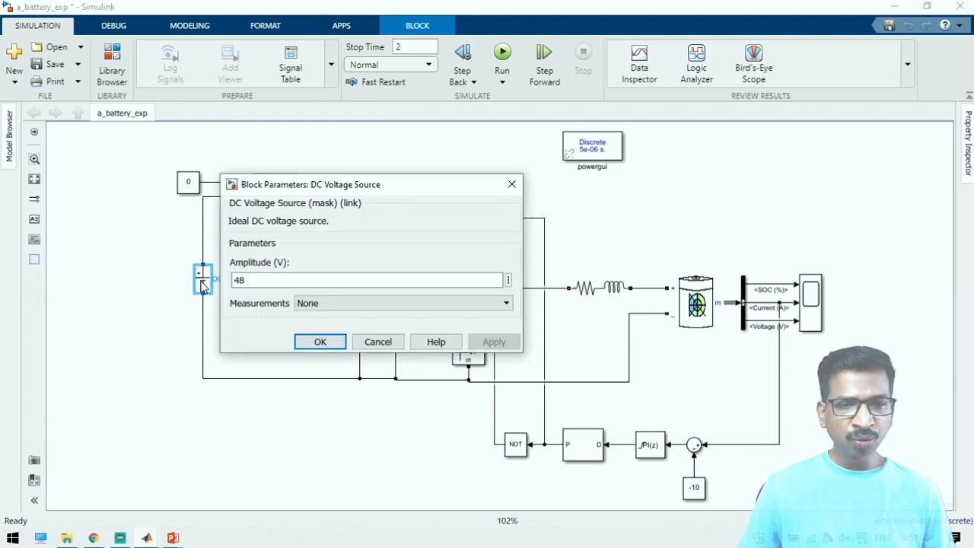
{"action": "left_click", "coordinate": [318, 342]}
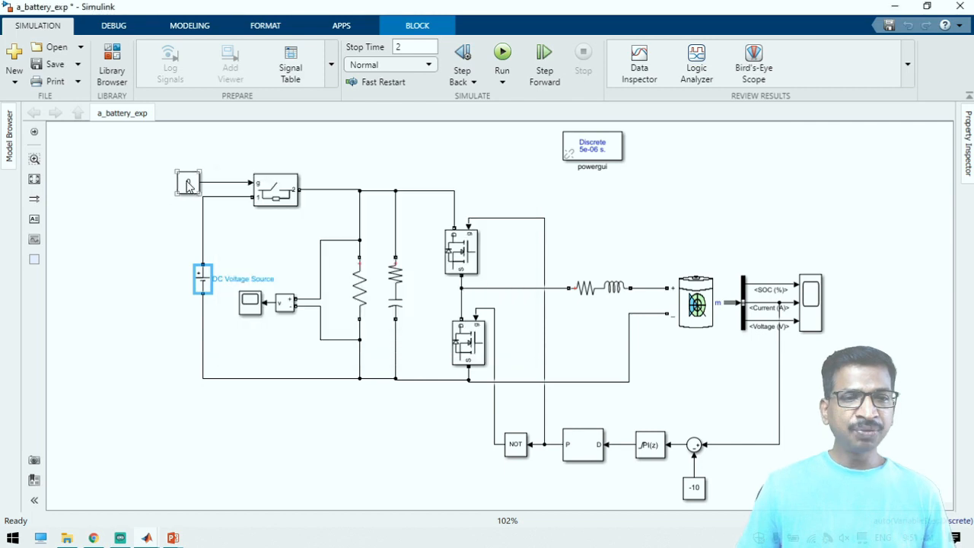
Set the constant driving the Ideal Switch's gate to 1 and highlight the load resistor
{"action": "left_click", "coordinate": [188, 184]}
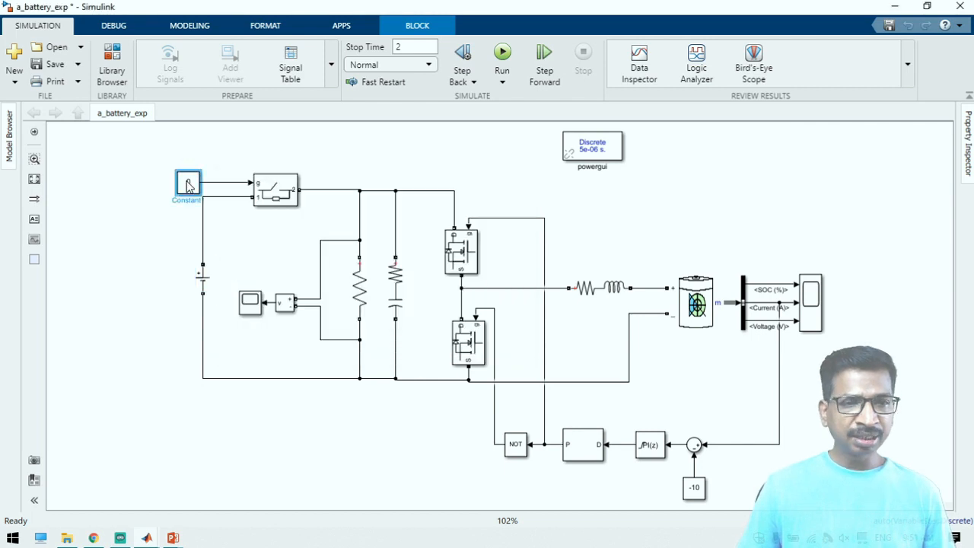
{"action": "double_click", "coordinate": [188, 185]}
{"action": "type", "text": "1"}
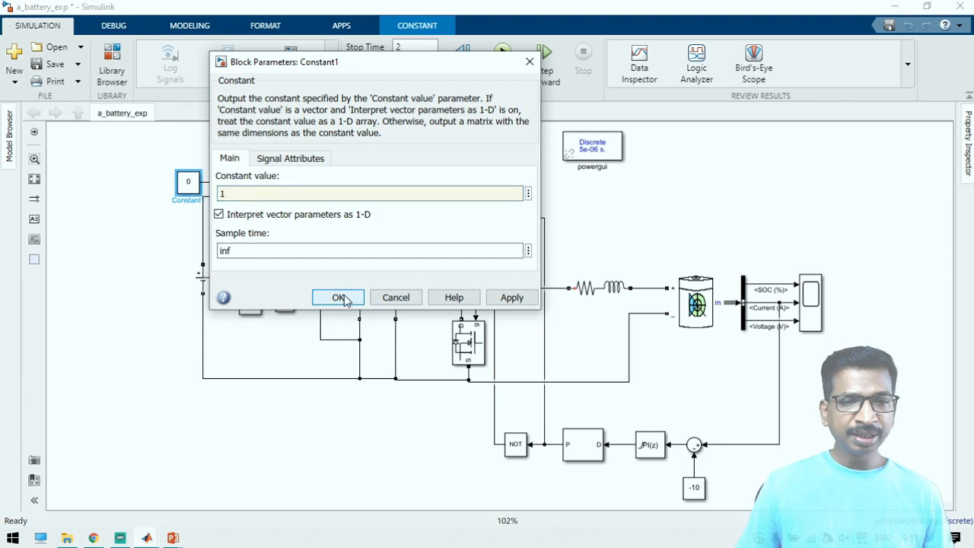
{"action": "left_click", "coordinate": [338, 297]}
{"action": "left_click", "coordinate": [359, 288]}
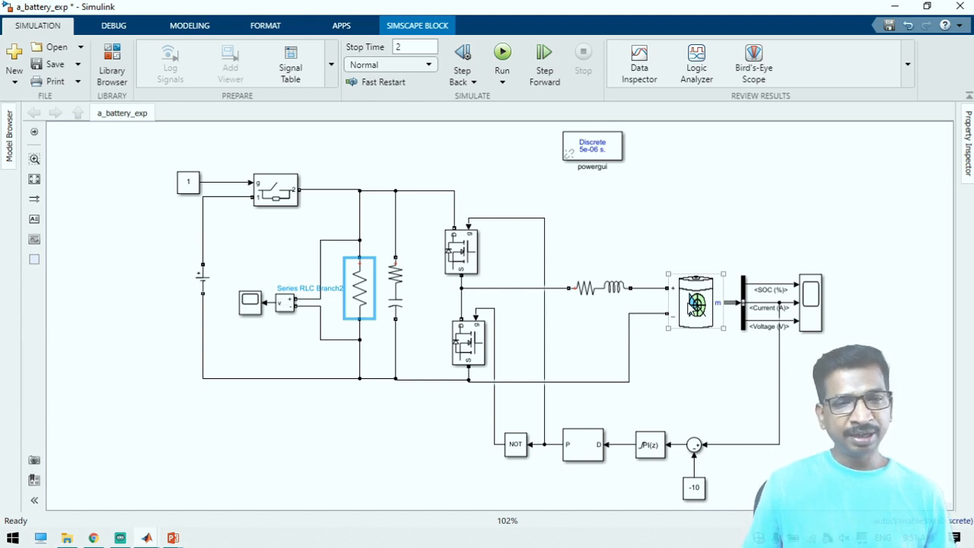
Set the Ideal Switch's gate constant to 0
{"action": "double_click", "coordinate": [185, 188]}
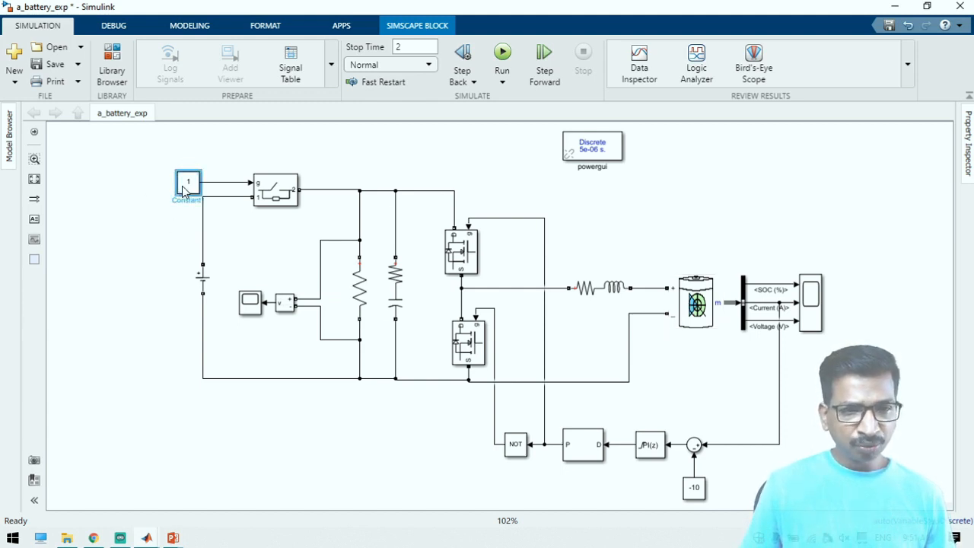
{"action": "type", "text": "0"}
{"action": "key", "text": "Return"}
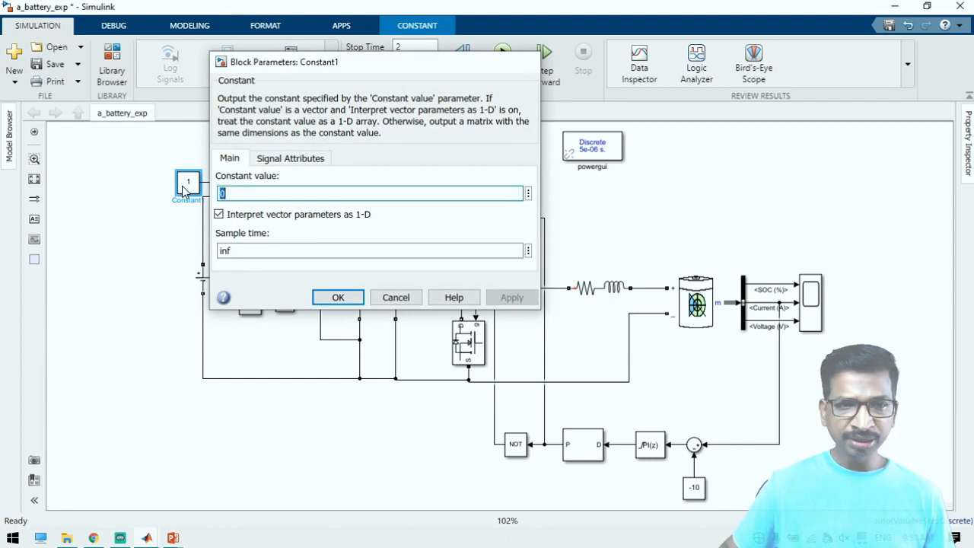
Trace the load resistor, the battery, its current feedback line and the -10 reference constant by selecting each in turn
{"action": "left_click", "coordinate": [359, 288]}
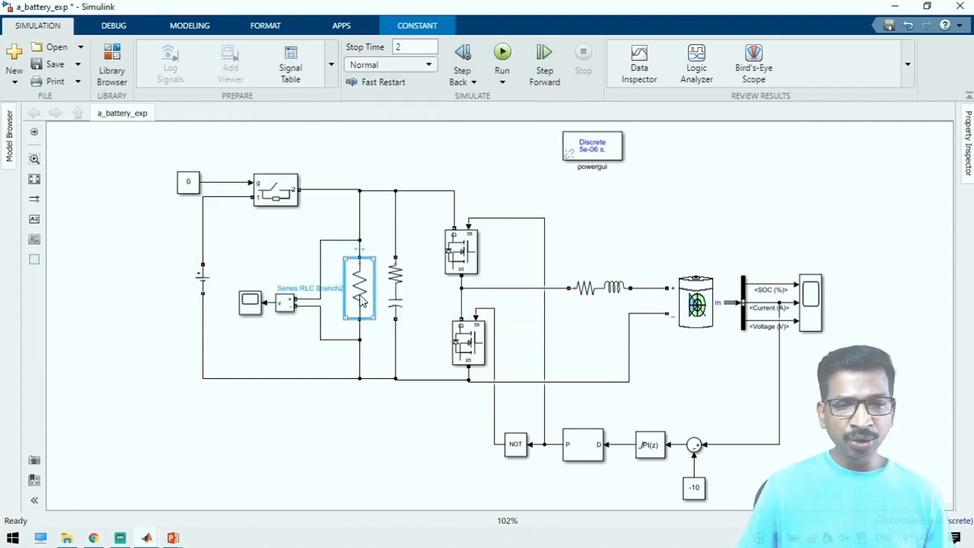
{"action": "left_click", "coordinate": [701, 323]}
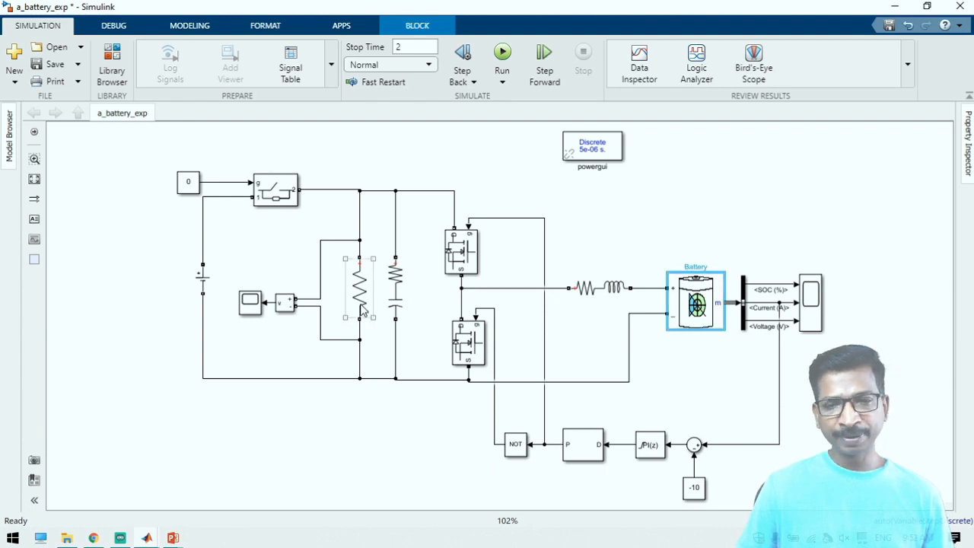
{"action": "left_click", "coordinate": [656, 403]}
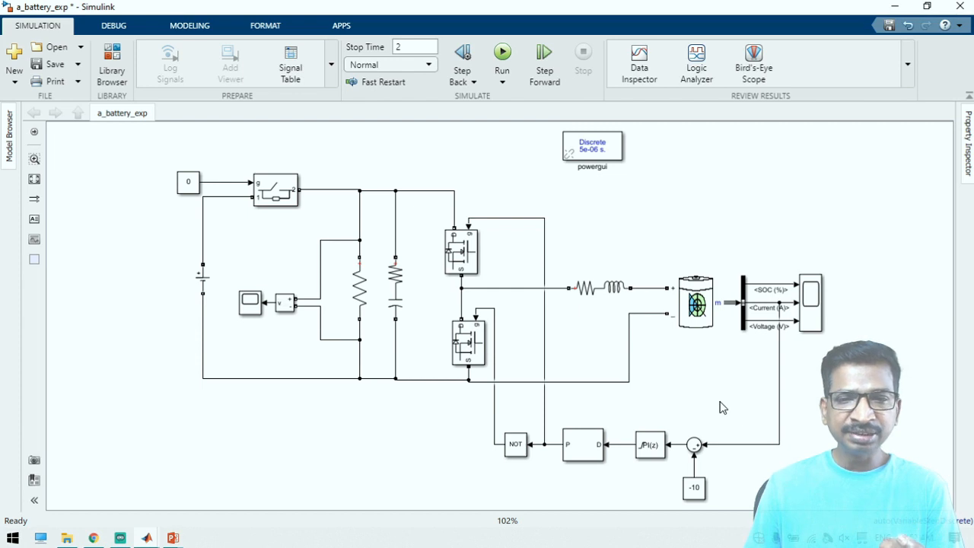
{"action": "left_click", "coordinate": [780, 400]}
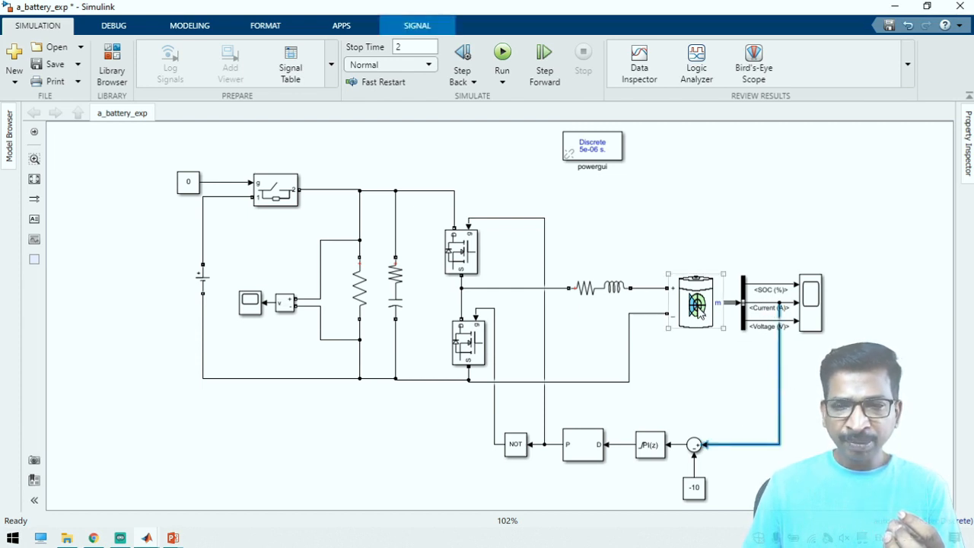
{"action": "left_click", "coordinate": [740, 476]}
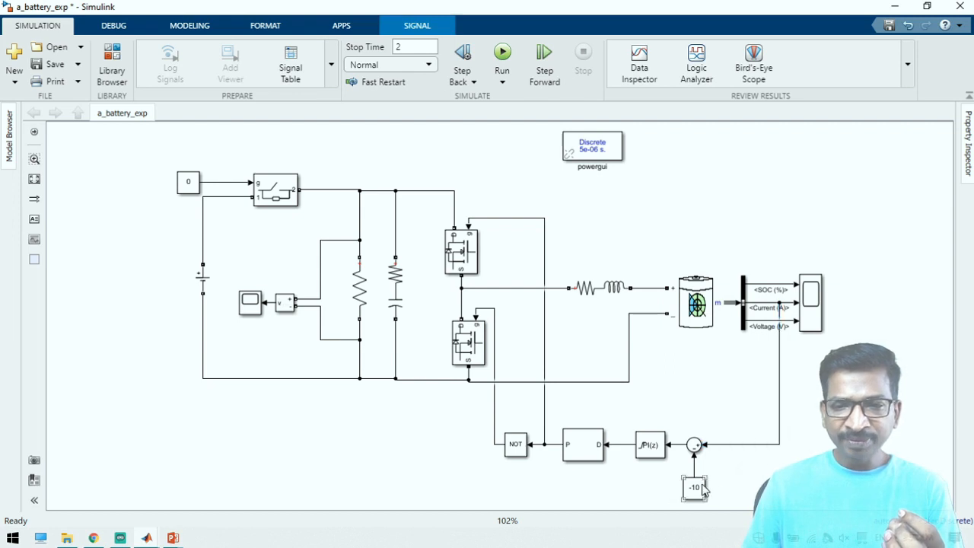
{"action": "left_click", "coordinate": [695, 492]}
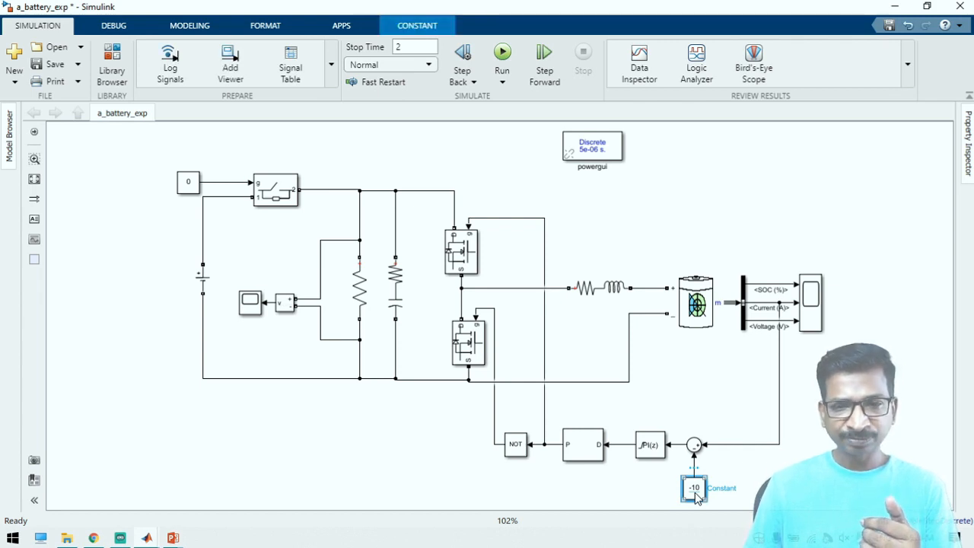
Review the PID Controller's type, sample time and proportional and integral gains, leaving them as they are
{"action": "left_click", "coordinate": [654, 450]}
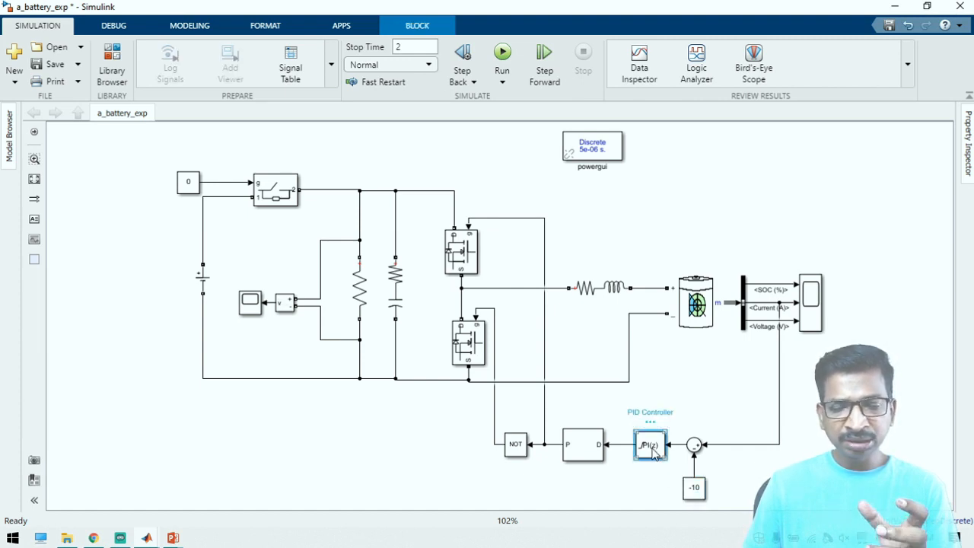
{"action": "double_click", "coordinate": [651, 447]}
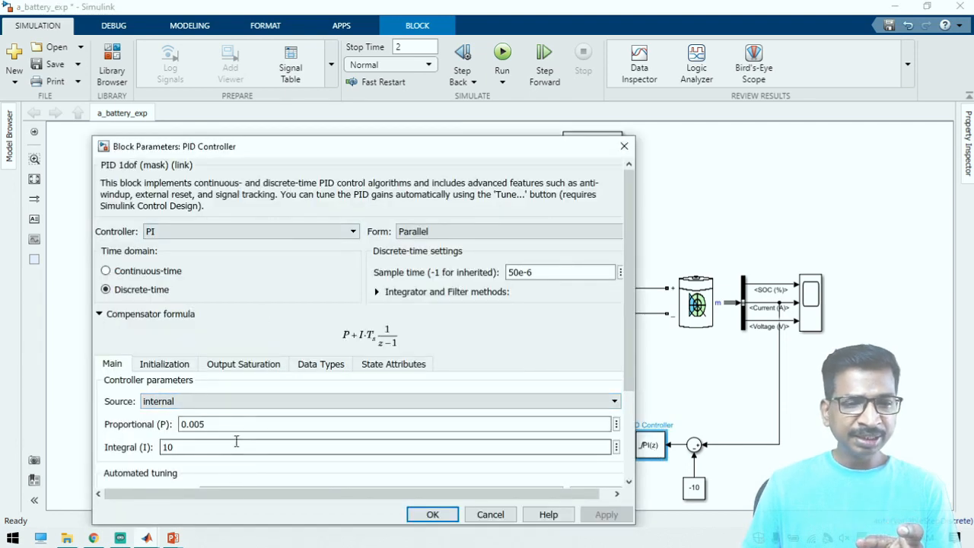
{"action": "left_click", "coordinate": [486, 518]}
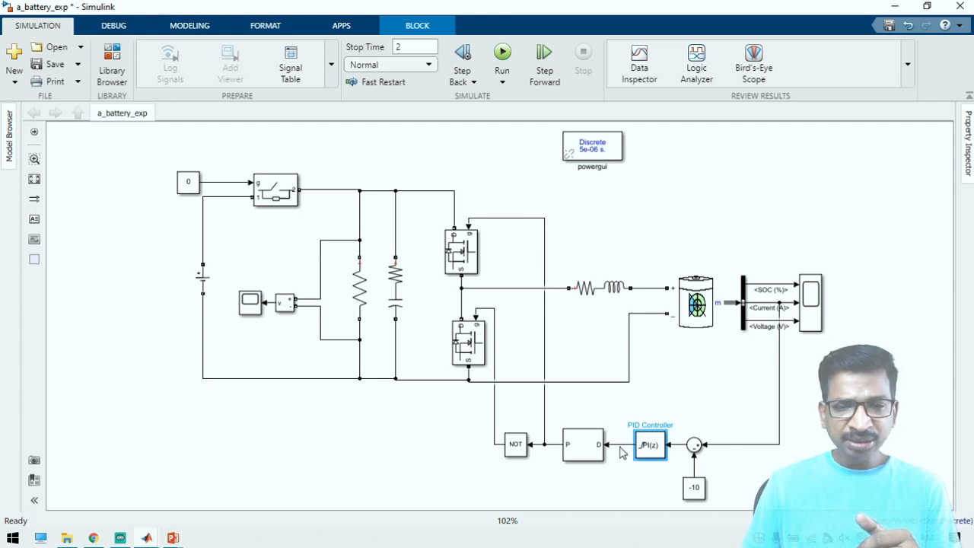
Review the PWM Generator (DC-DC) block's switching frequency and sample time, and highlight the upper MOSFET it drives
{"action": "left_click", "coordinate": [576, 453]}
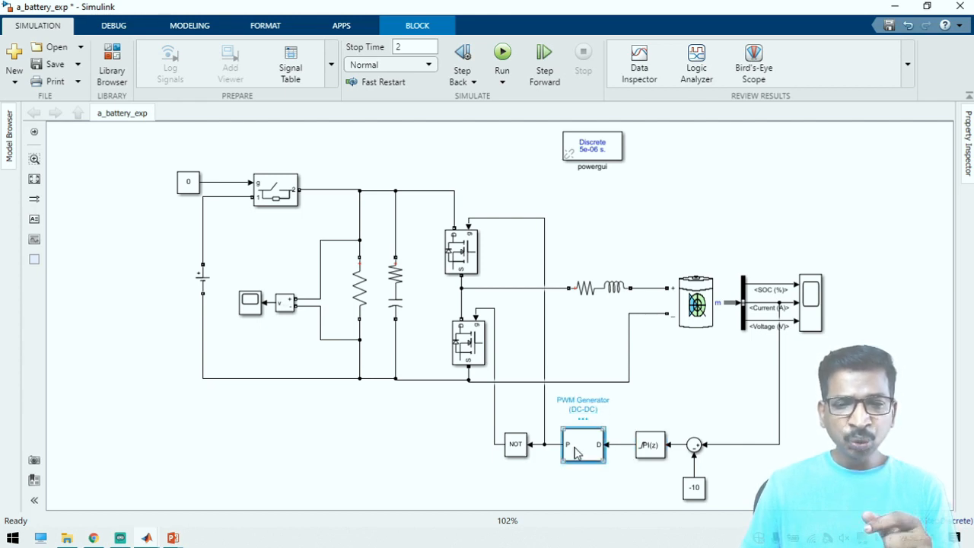
{"action": "double_click", "coordinate": [577, 453]}
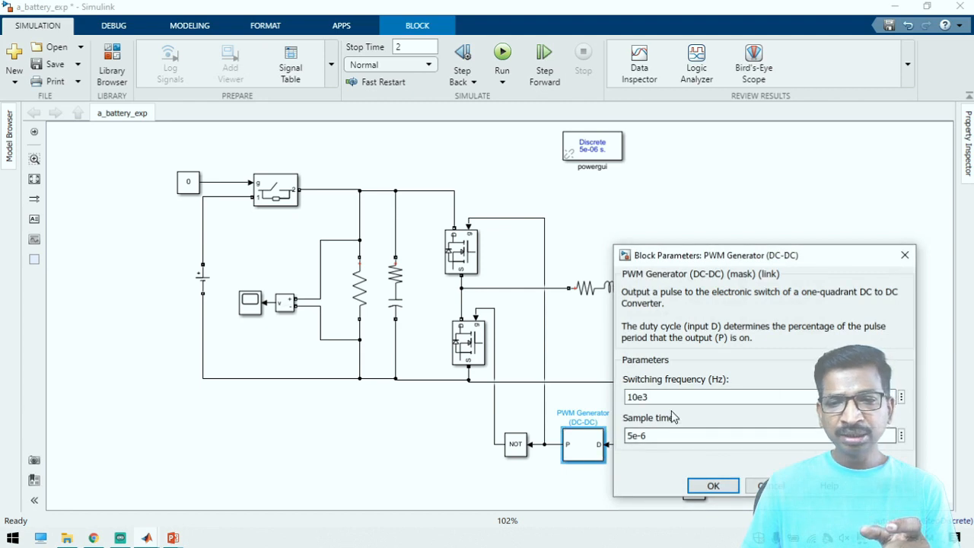
{"action": "double_click", "coordinate": [686, 398]}
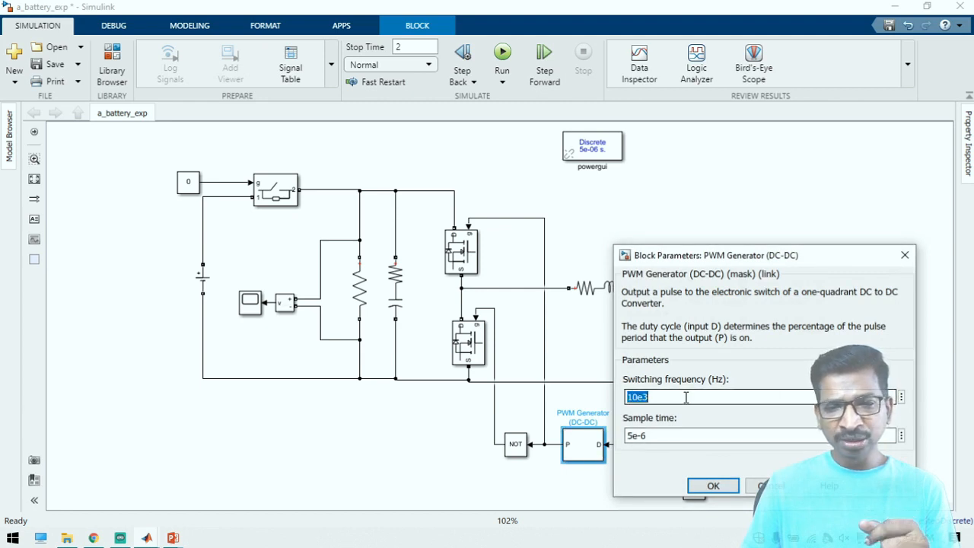
{"action": "left_click", "coordinate": [713, 486]}
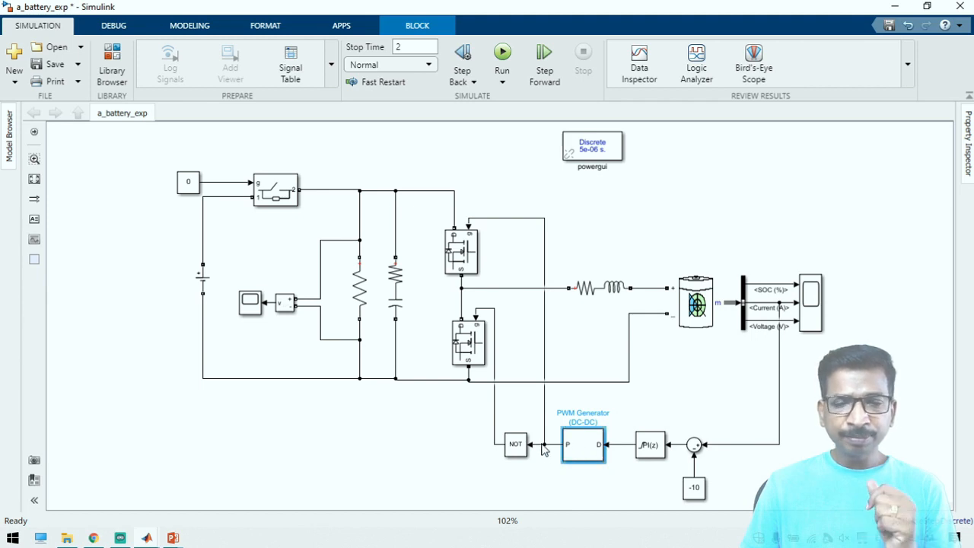
{"action": "left_click", "coordinate": [470, 254]}
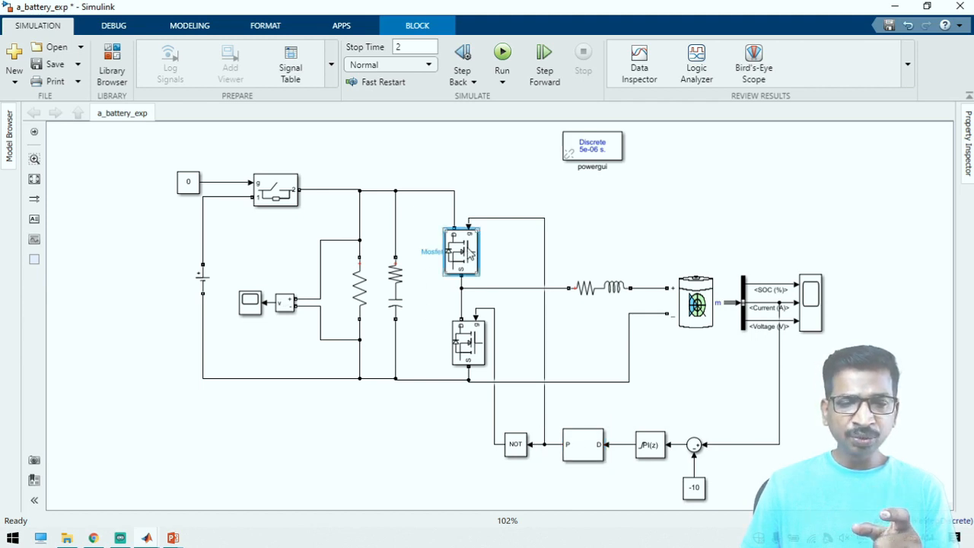
Set the Ideal Switch's gate constant to 1 and run the simulation
{"action": "left_click", "coordinate": [518, 446]}
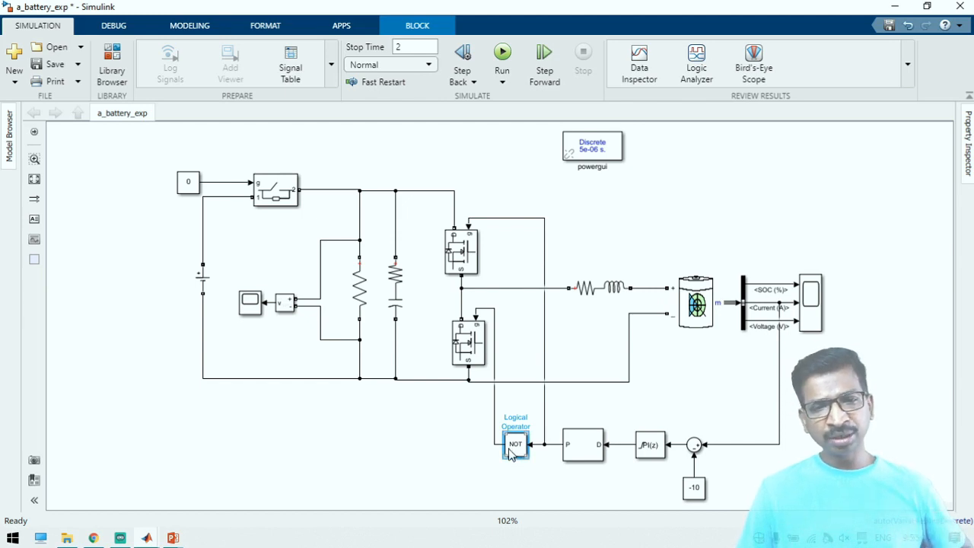
{"action": "double_click", "coordinate": [183, 186]}
{"action": "type", "text": "1"}
{"action": "key", "text": "Return"}
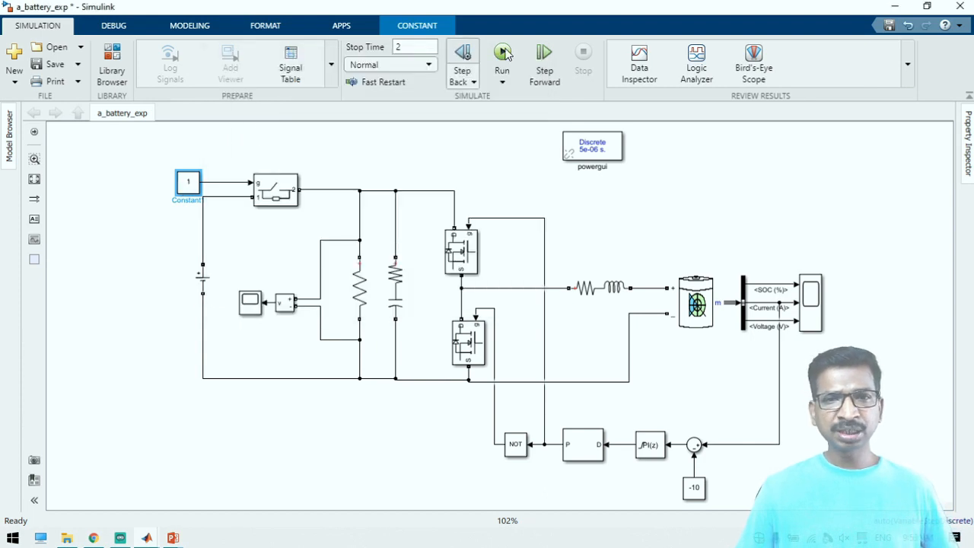
{"action": "left_click", "coordinate": [503, 53]}
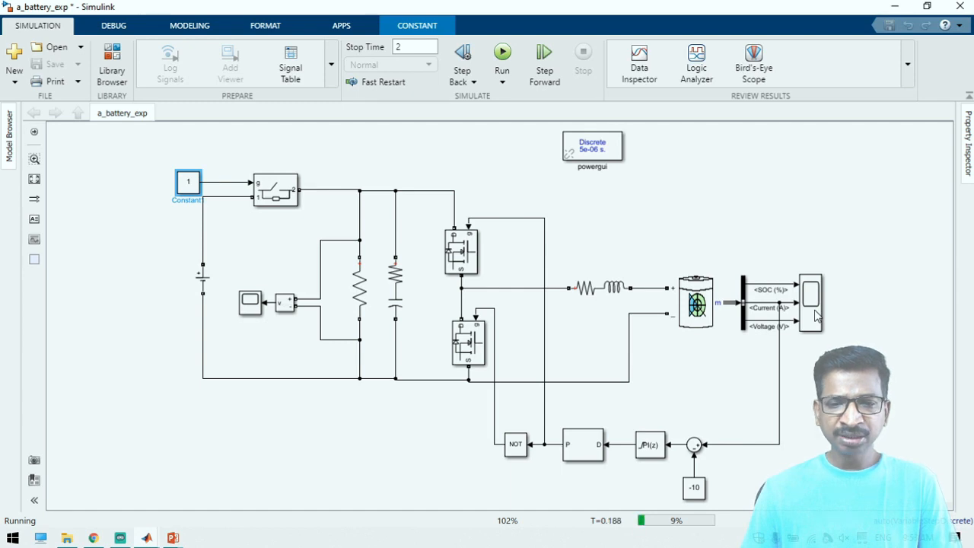
Check the load voltage in Scope1 and the battery's SOC, current and voltage in Scope with its Y-axis limits rescaled
{"action": "left_click", "coordinate": [251, 305]}
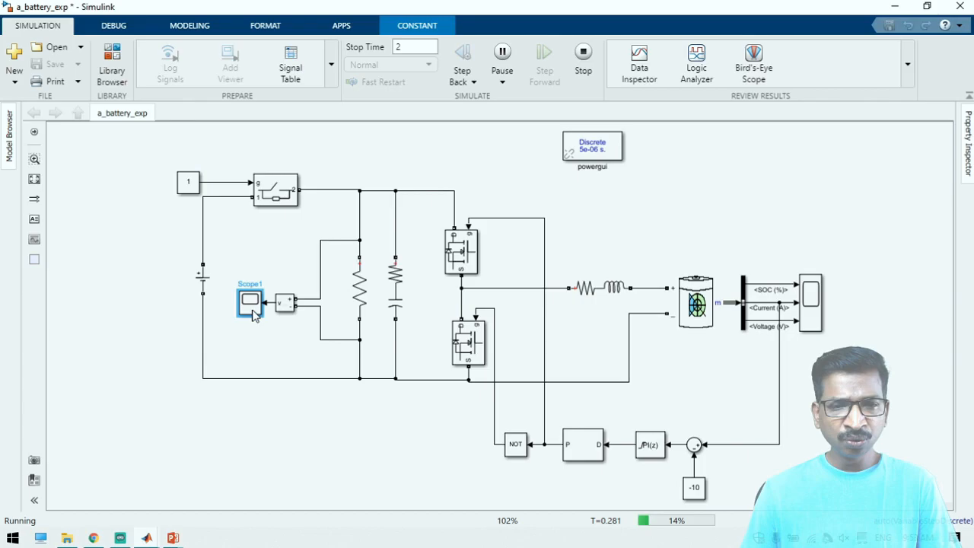
{"action": "double_click", "coordinate": [251, 305]}
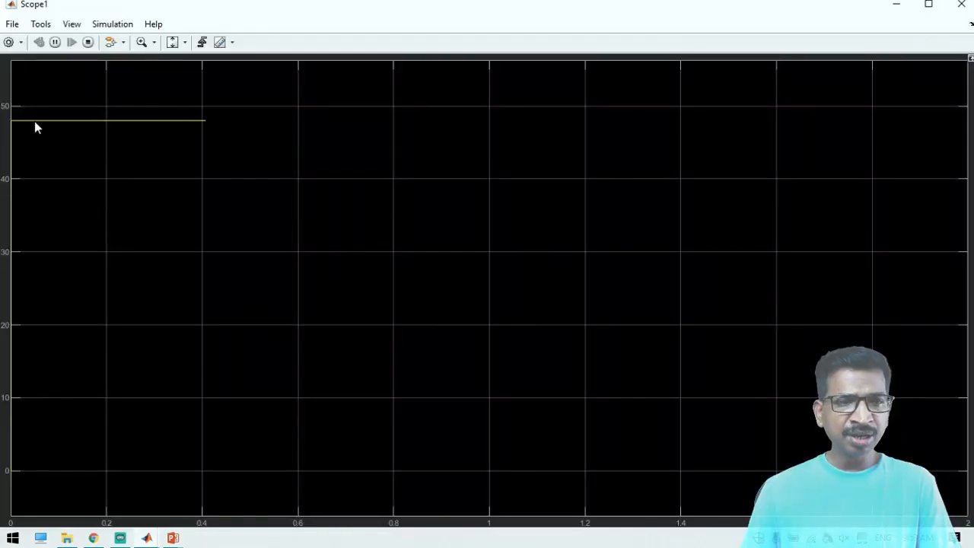
{"action": "left_click", "coordinate": [898, 7]}
{"action": "left_click", "coordinate": [821, 324]}
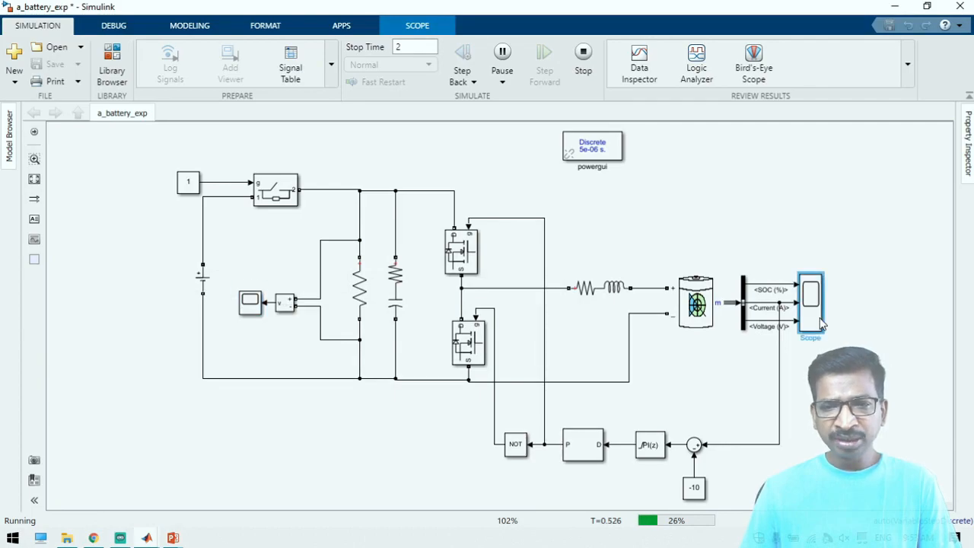
{"action": "double_click", "coordinate": [821, 323]}
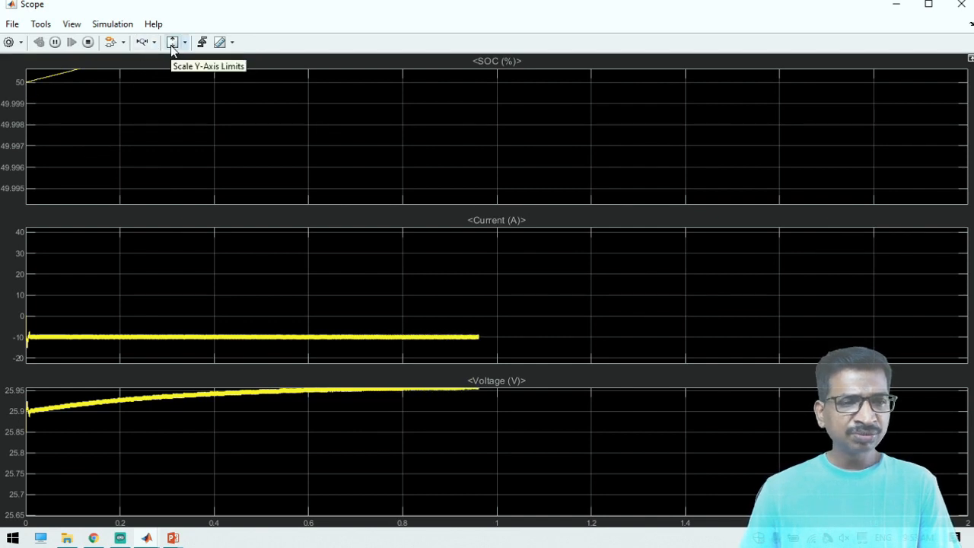
{"action": "left_click", "coordinate": [172, 43]}
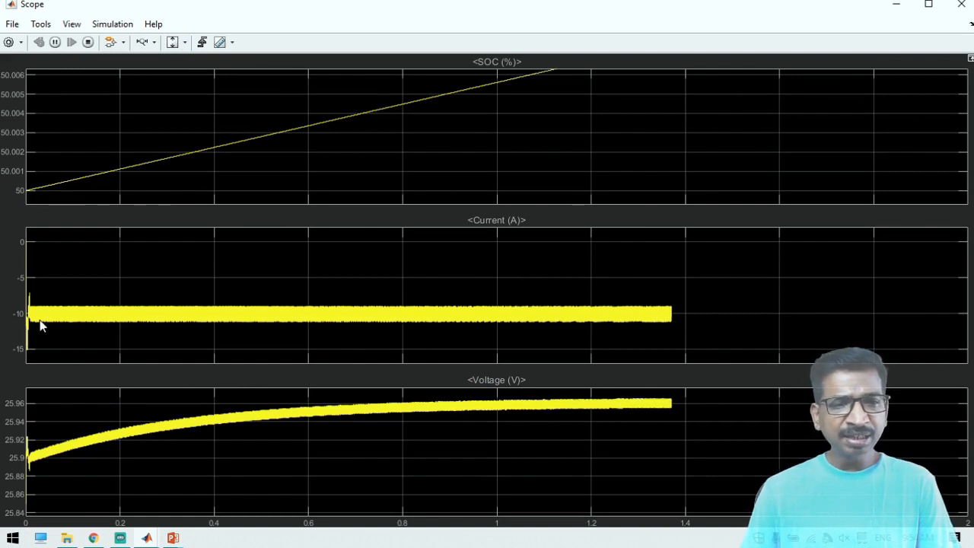
{"action": "left_click", "coordinate": [896, 4]}
Set the battery current reference constant to -15 while the simulation is running
{"action": "left_click", "coordinate": [697, 488]}
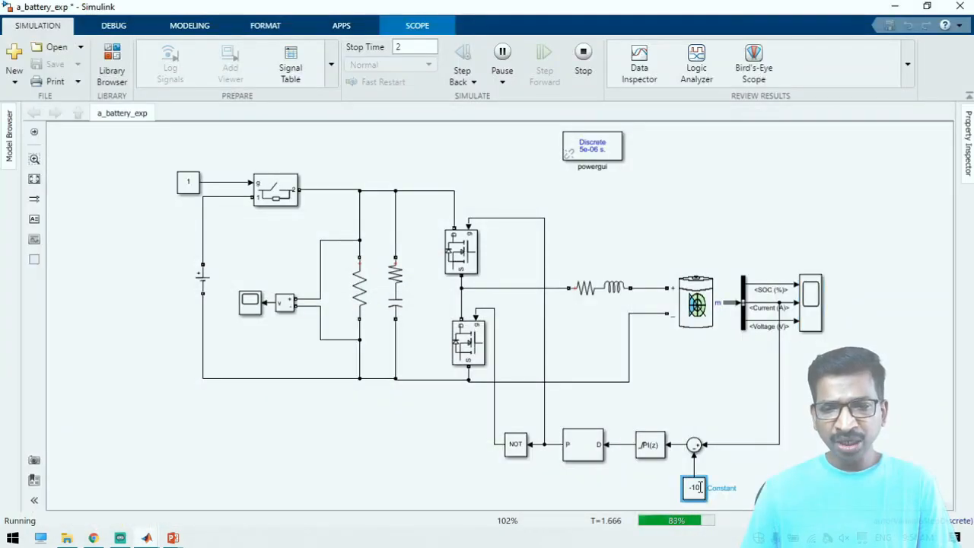
{"action": "double_click", "coordinate": [698, 487]}
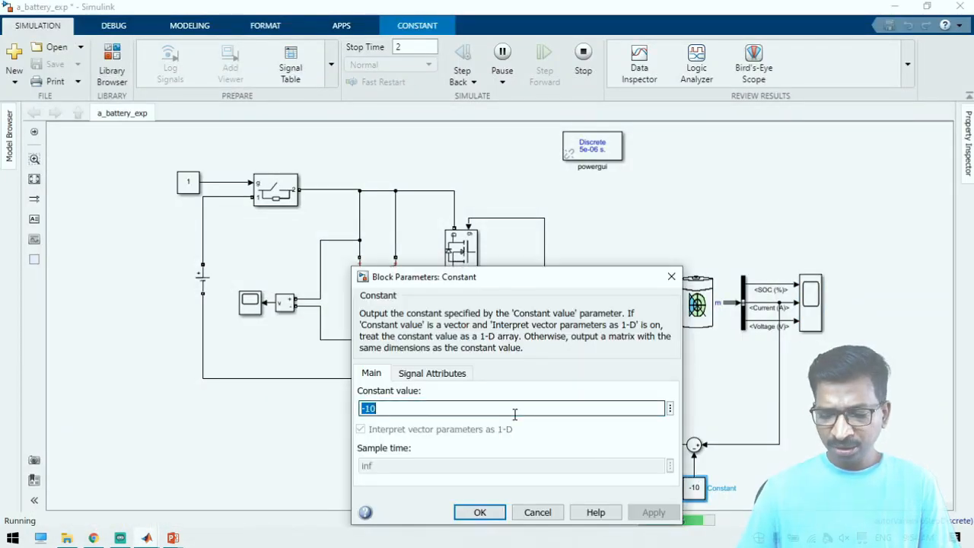
{"action": "left_click", "coordinate": [515, 414]}
{"action": "key", "text": "BackSpace"}
{"action": "type", "text": "5"}
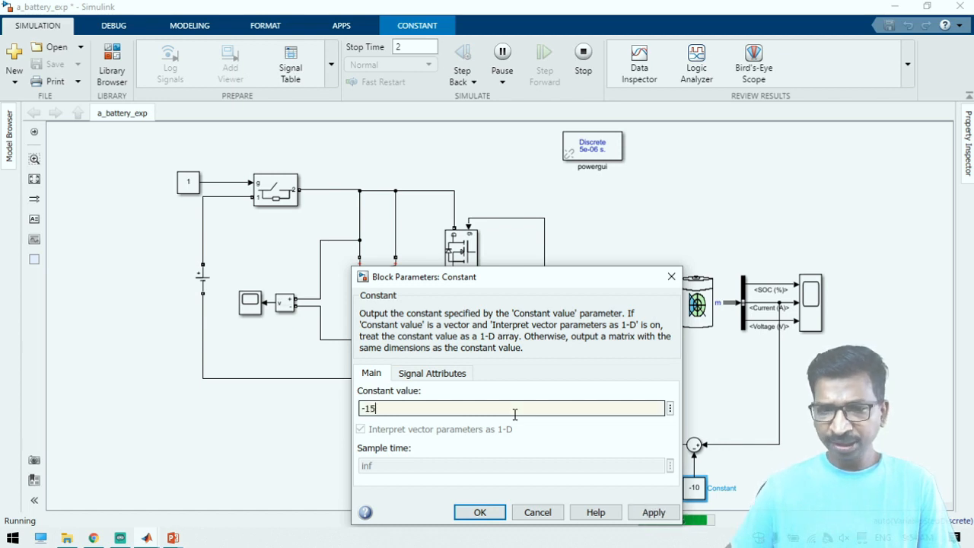
{"action": "key", "text": "ctrl+a"}
{"action": "key", "text": "Return"}
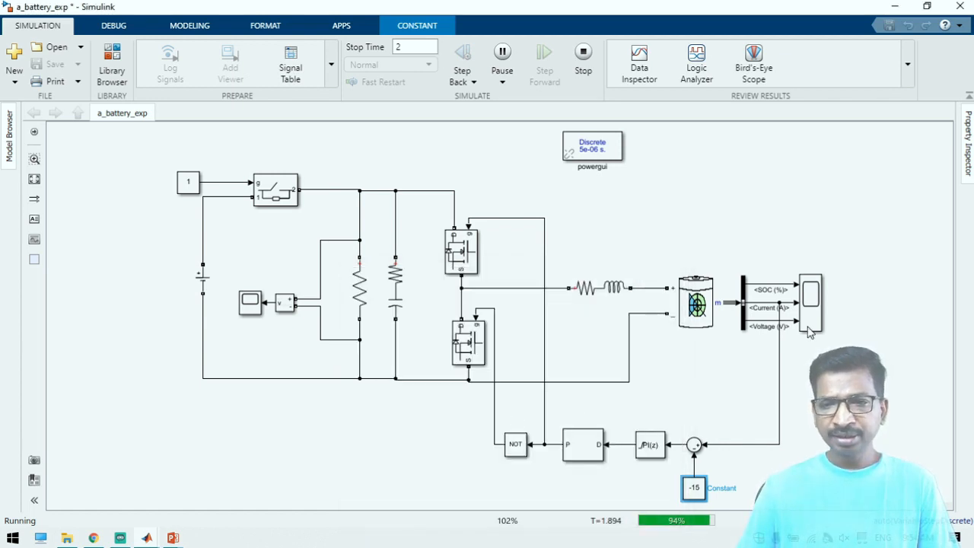
Examine the battery's response to the reference change in Scope with rescaled Y axes, and recheck the current reference constant
{"action": "double_click", "coordinate": [810, 328]}
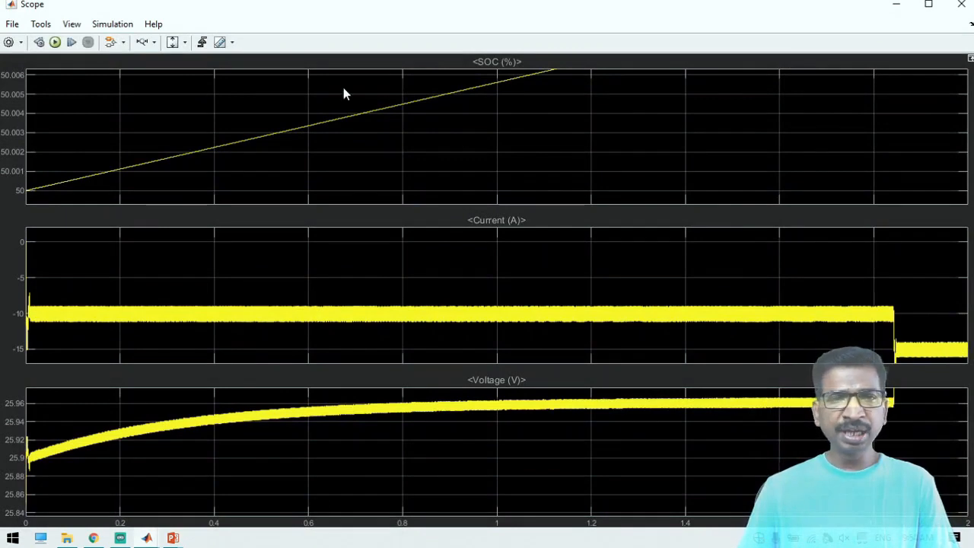
{"action": "left_click", "coordinate": [172, 43]}
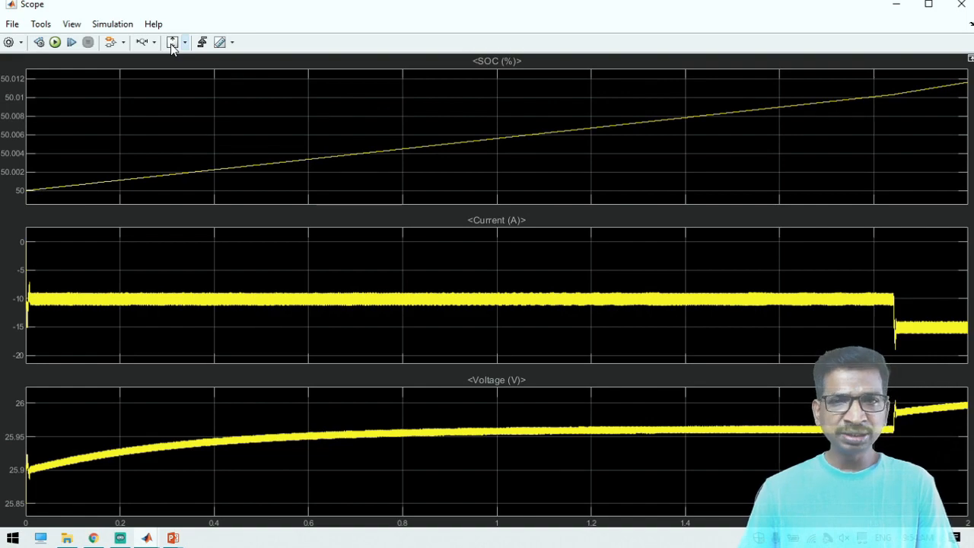
{"action": "left_click", "coordinate": [896, 5]}
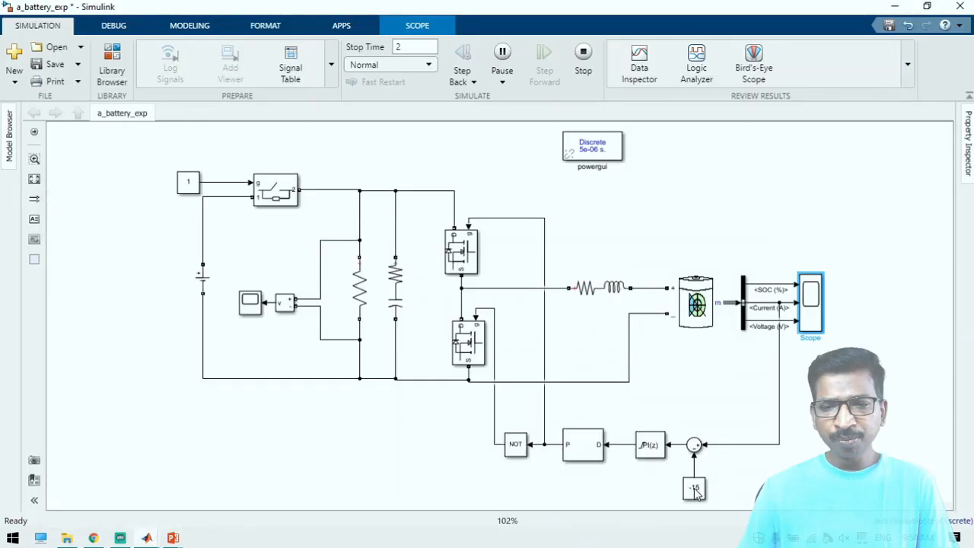
{"action": "double_click", "coordinate": [694, 488]}
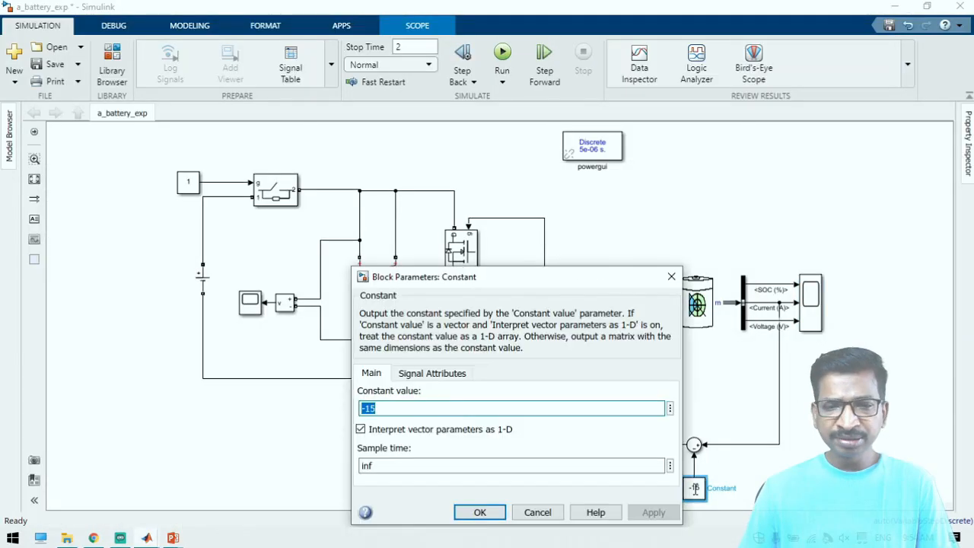
{"action": "left_click", "coordinate": [537, 512]}
Set the Ideal Switch's gate constant to 0 and rerun the simulation
{"action": "left_click", "coordinate": [189, 182]}
{"action": "double_click", "coordinate": [189, 183]}
{"action": "type", "text": "0"}
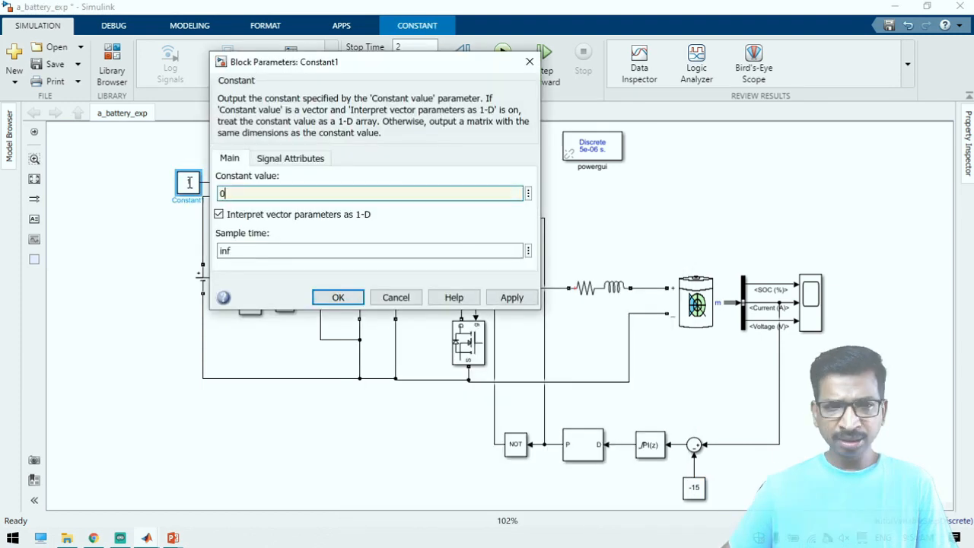
{"action": "key", "text": "Return"}
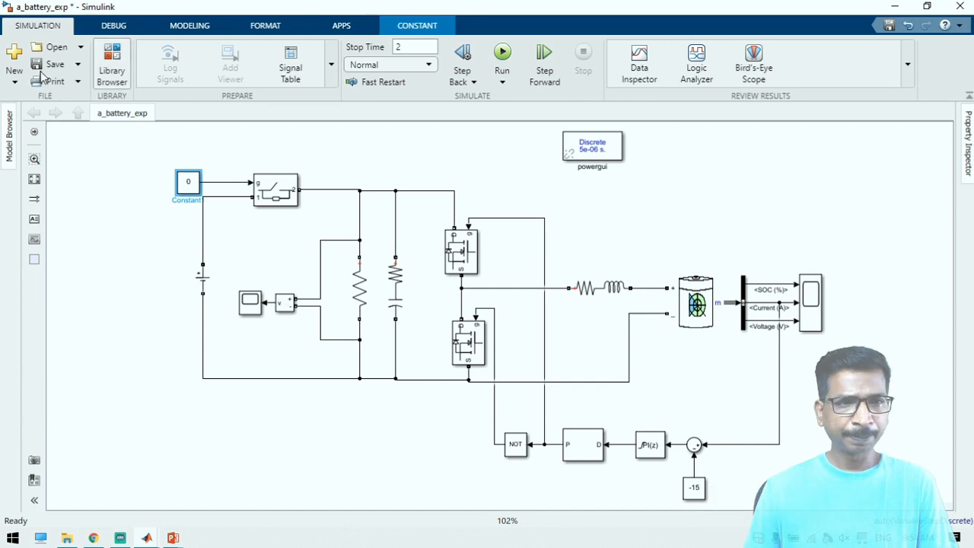
{"action": "left_click", "coordinate": [503, 51]}
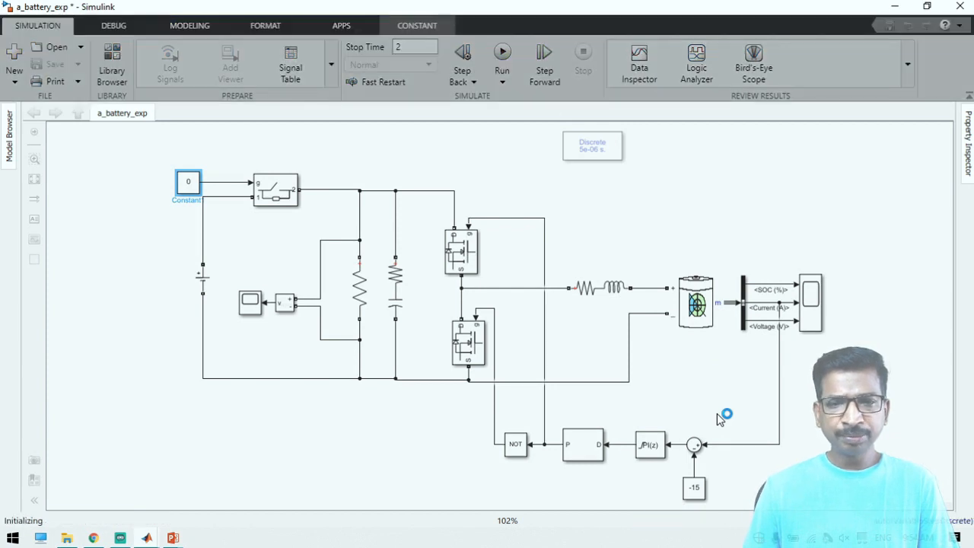
Examine the battery's SOC, current and voltage with the source disconnected, rescaling the Scope's Y axes, and stop the simulation
{"action": "double_click", "coordinate": [811, 302]}
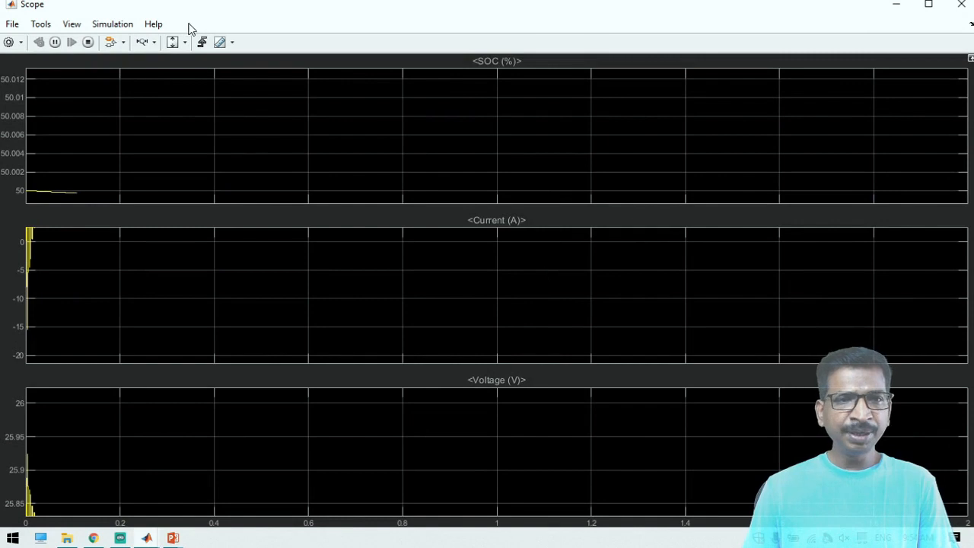
{"action": "left_click", "coordinate": [173, 42]}
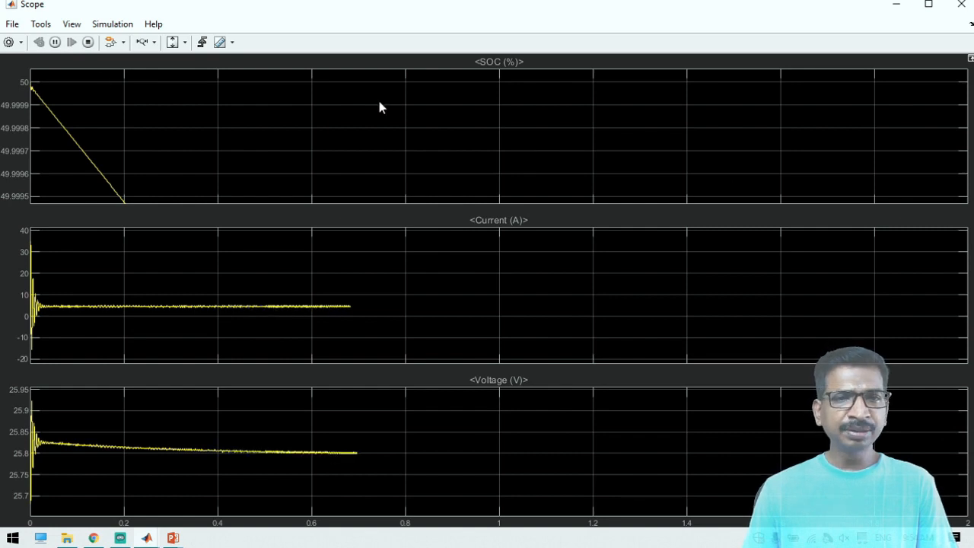
{"action": "left_click", "coordinate": [174, 42]}
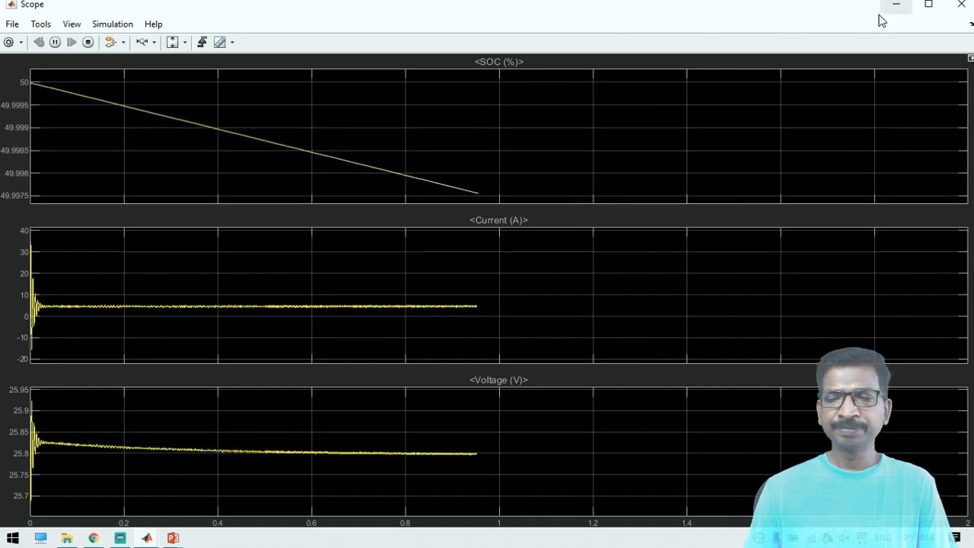
{"action": "left_click", "coordinate": [890, 9]}
{"action": "left_click", "coordinate": [164, 126]}
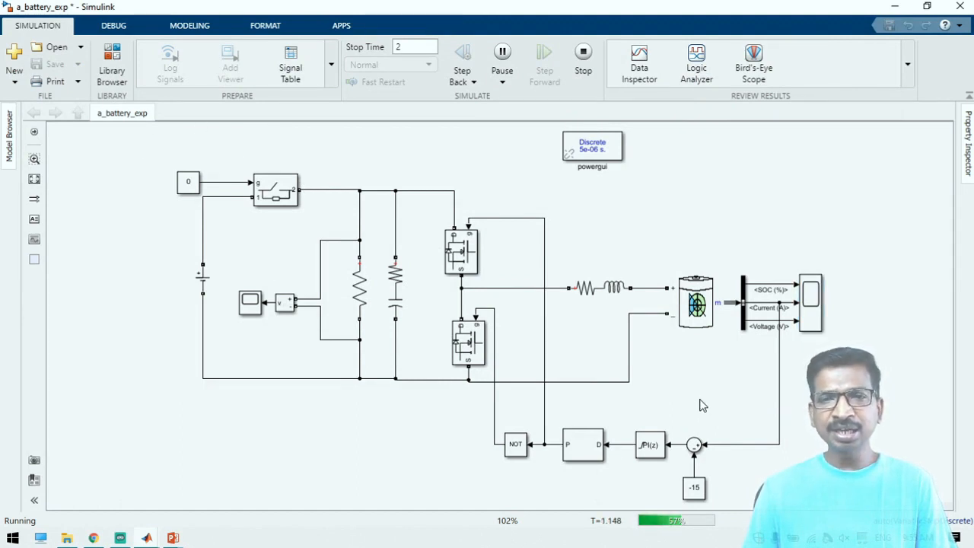
{"action": "left_click", "coordinate": [584, 57]}
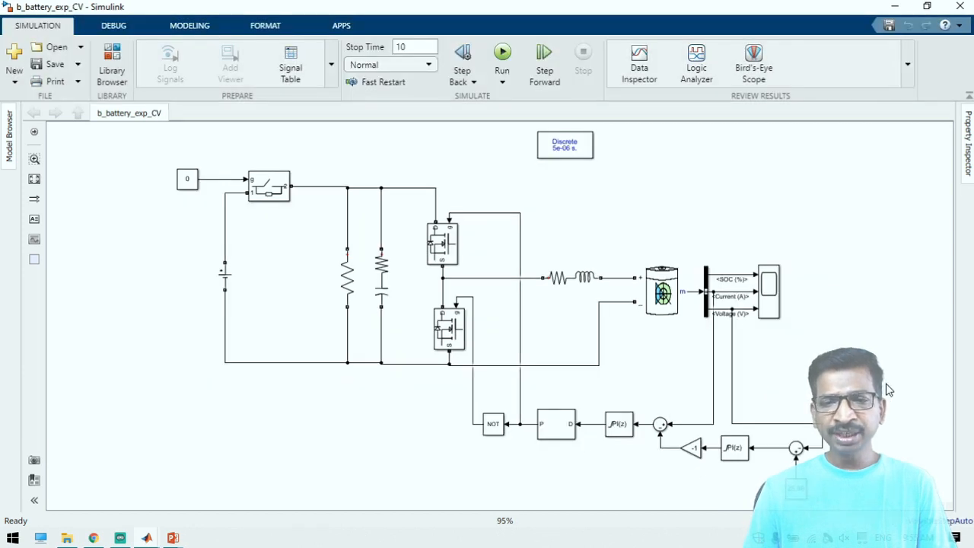
In the b_battery_exp_CV model, trace the current and voltage feedback lines, and review the Battery parameters and the voltage reference constant
{"action": "left_click", "coordinate": [714, 354]}
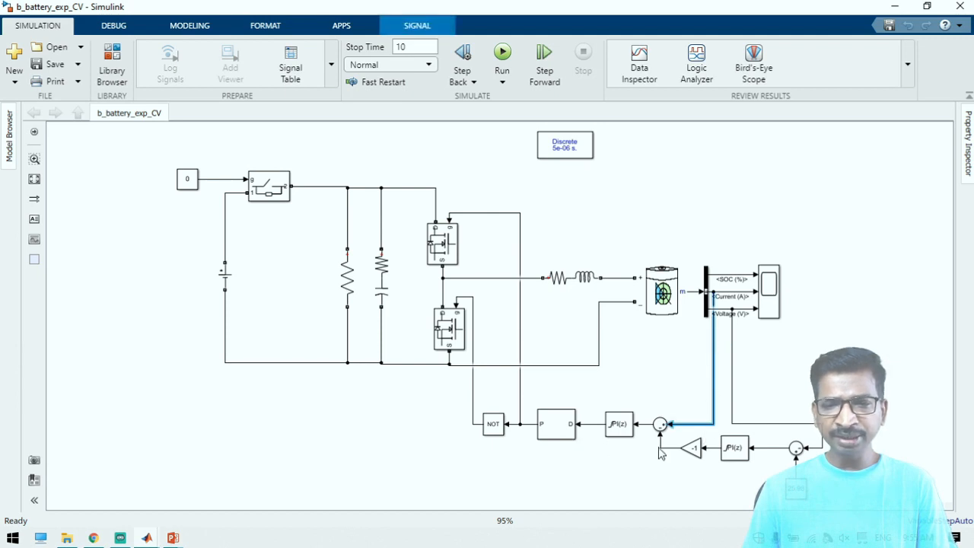
{"action": "left_click", "coordinate": [733, 371]}
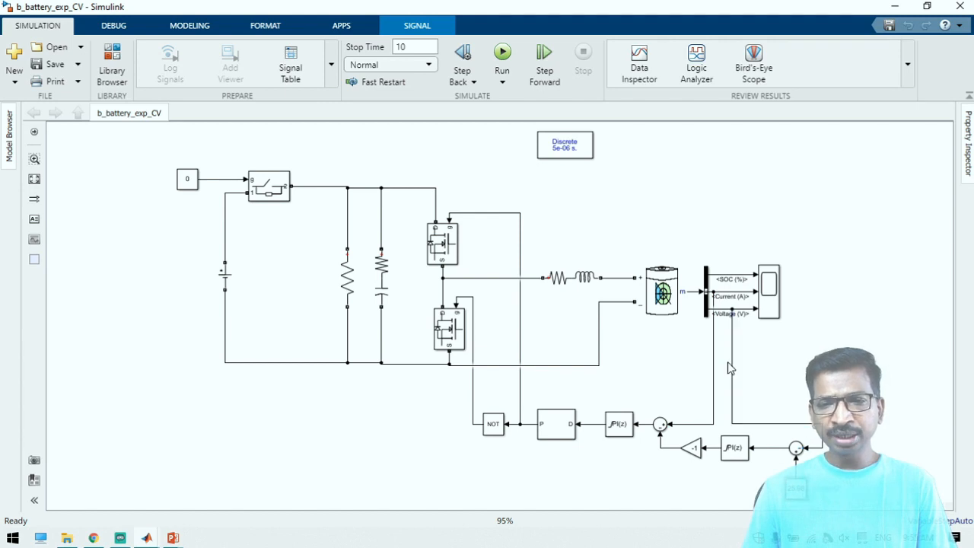
{"action": "left_click", "coordinate": [673, 288]}
{"action": "double_click", "coordinate": [673, 288]}
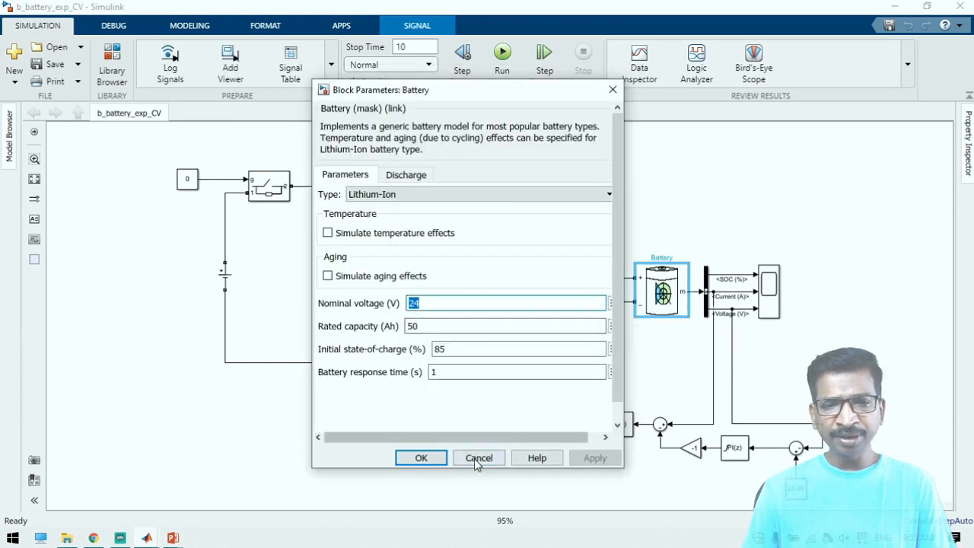
{"action": "left_click", "coordinate": [478, 458]}
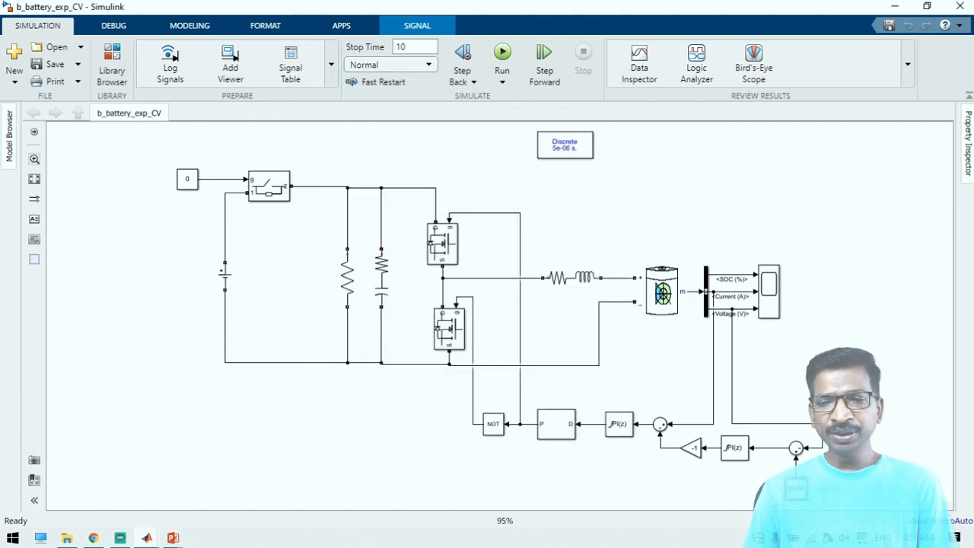
{"action": "left_click", "coordinate": [799, 493]}
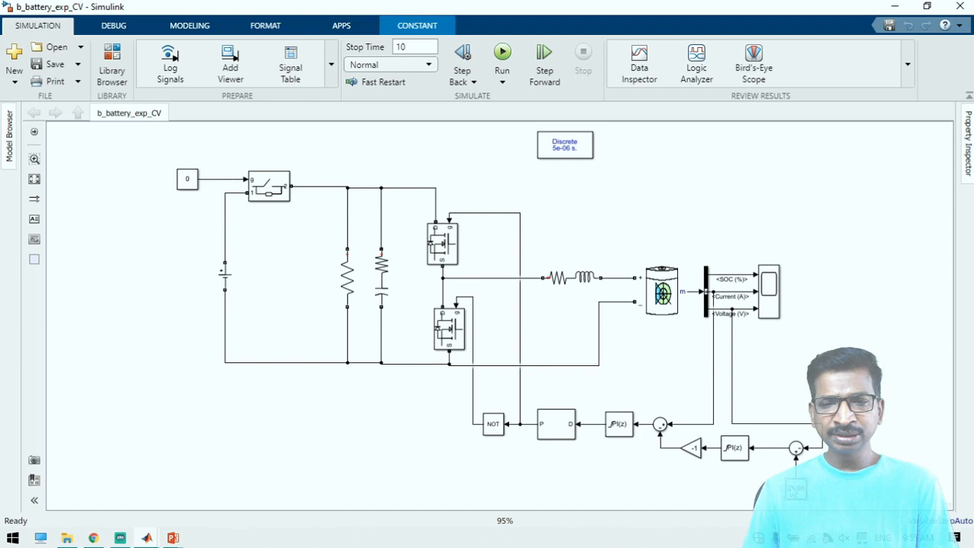
{"action": "left_click", "coordinate": [638, 365]}
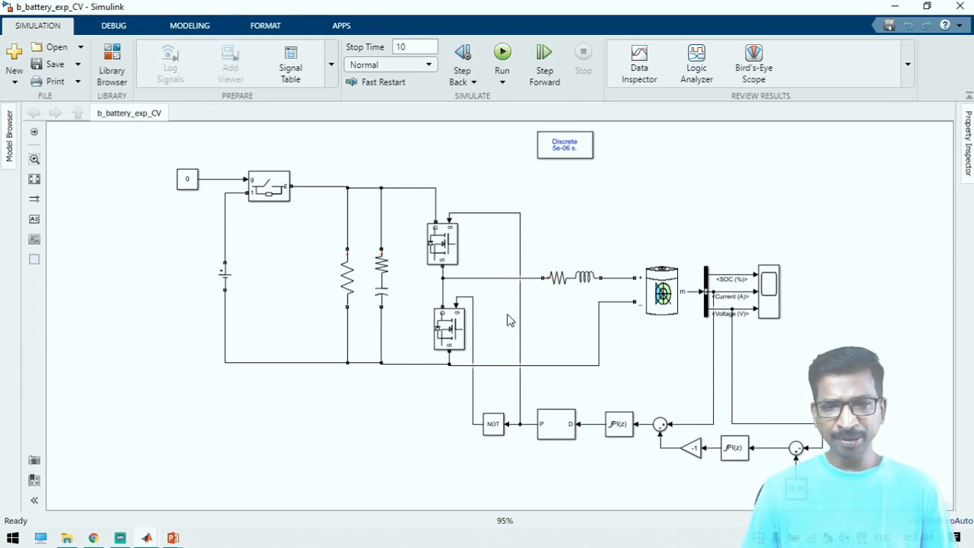
Set the Ideal Switch's gate constant to 1, and start the b_battery_exp_CV simulation and pause it
{"action": "double_click", "coordinate": [187, 177]}
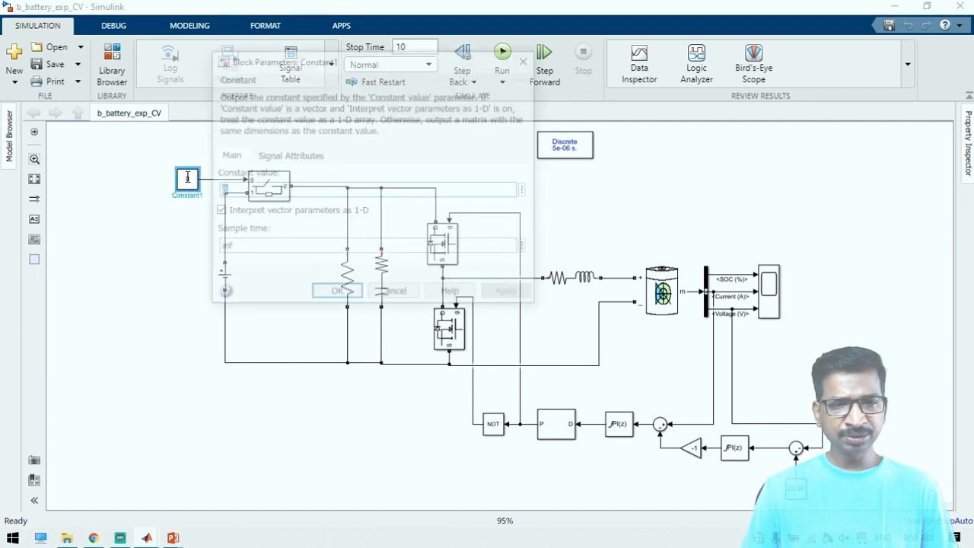
{"action": "key", "text": "Return"}
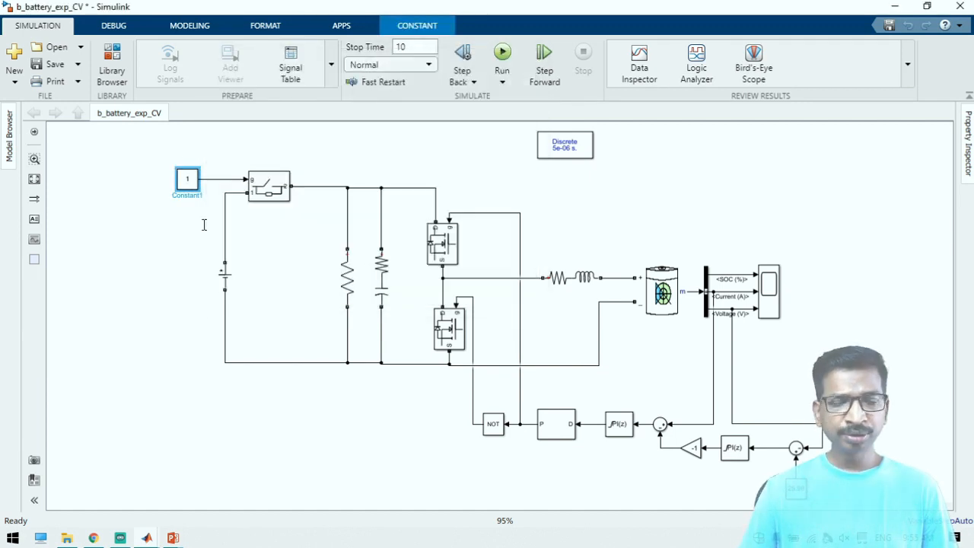
{"action": "left_click", "coordinate": [504, 51]}
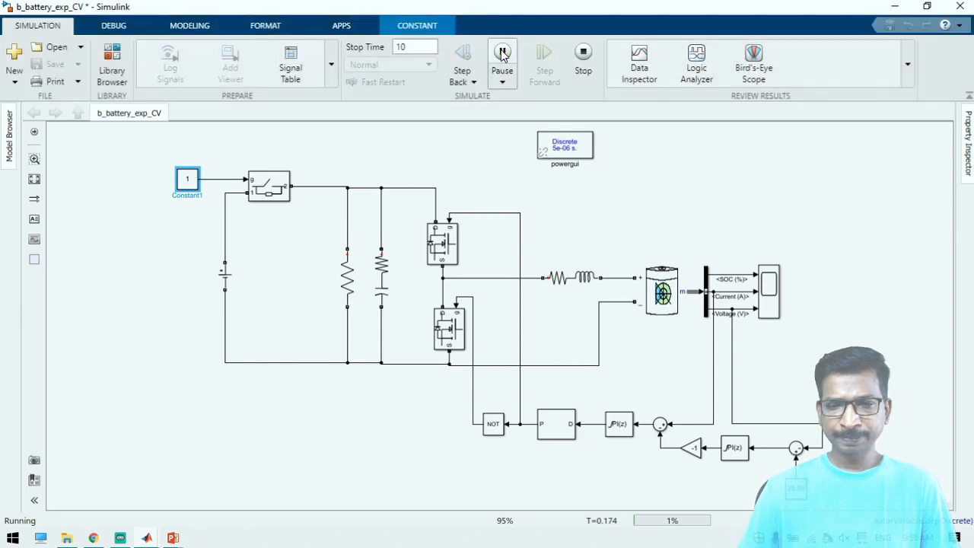
{"action": "left_click", "coordinate": [502, 53]}
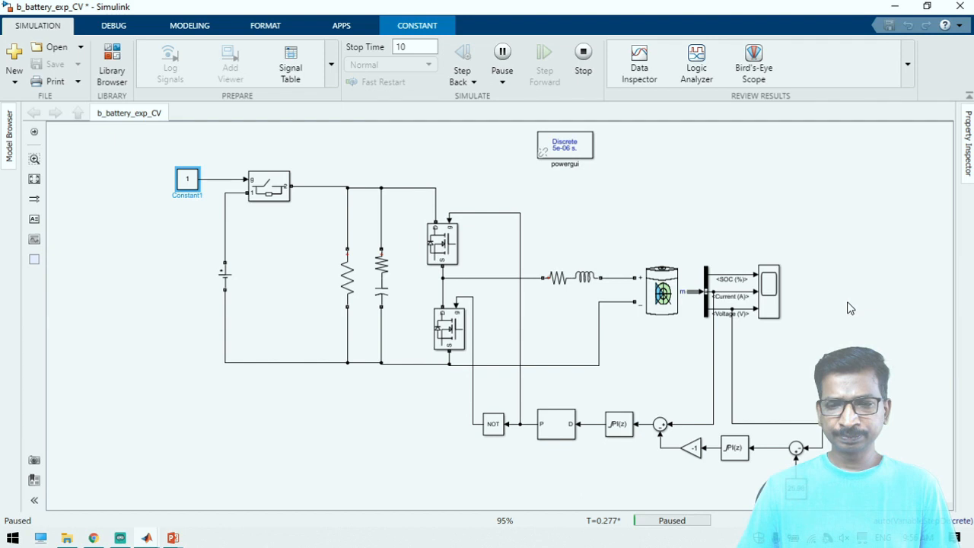
Open the battery Scope, resume the paused simulation, and watch the charging waveforms with the source connected
{"action": "left_click", "coordinate": [765, 305]}
{"action": "double_click", "coordinate": [765, 304]}
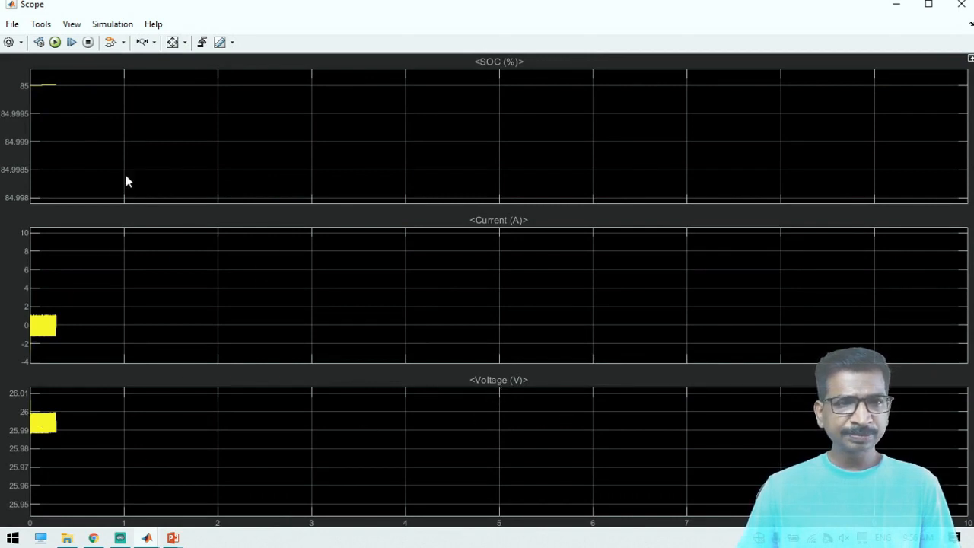
{"action": "left_click", "coordinate": [55, 43]}
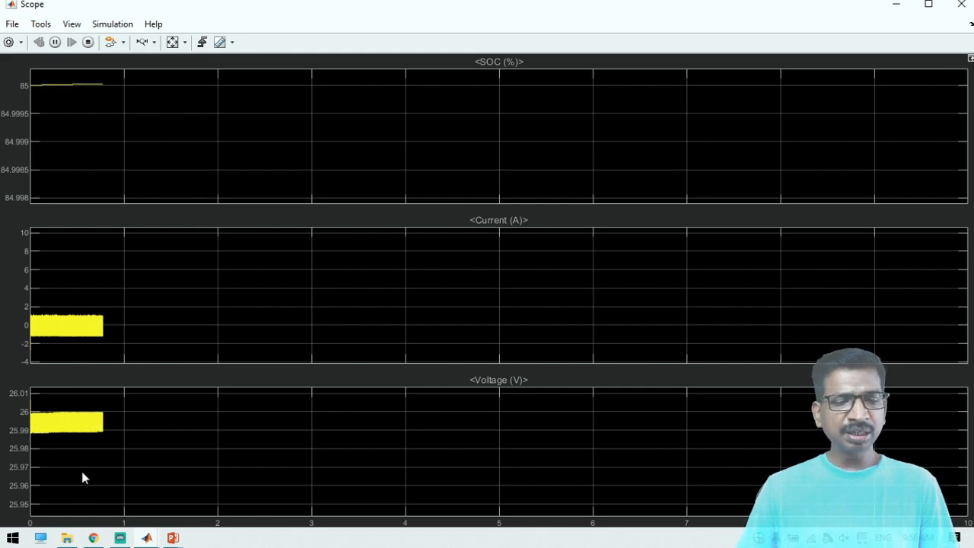
{"action": "left_click", "coordinate": [899, 6]}
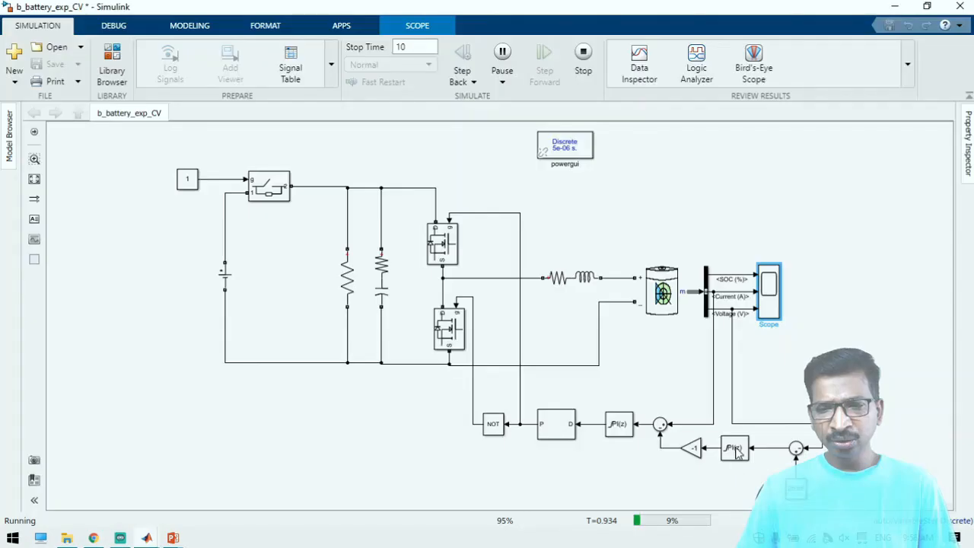
Set the Ideal Switch's gate constant to 0 while the constant-voltage simulation is running
{"action": "left_click", "coordinate": [736, 449]}
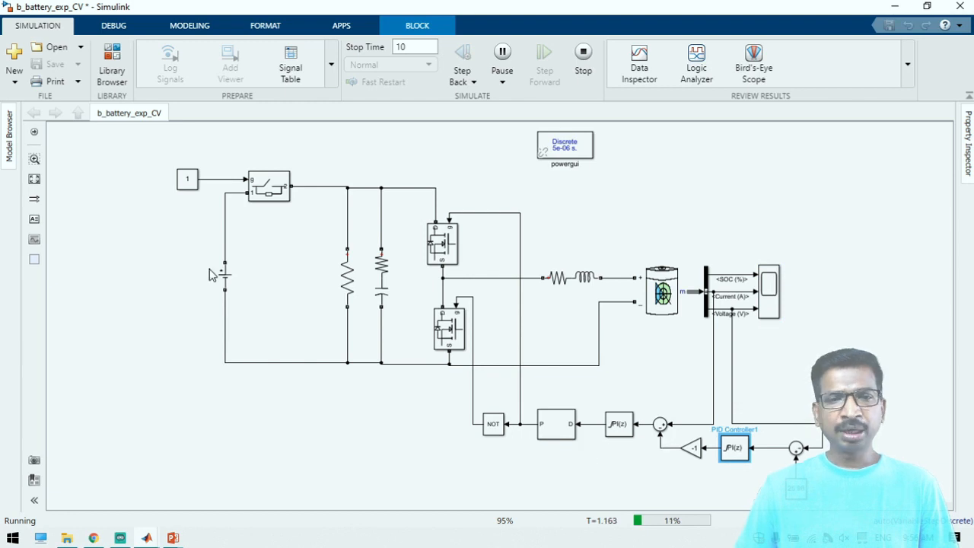
{"action": "left_click", "coordinate": [194, 180]}
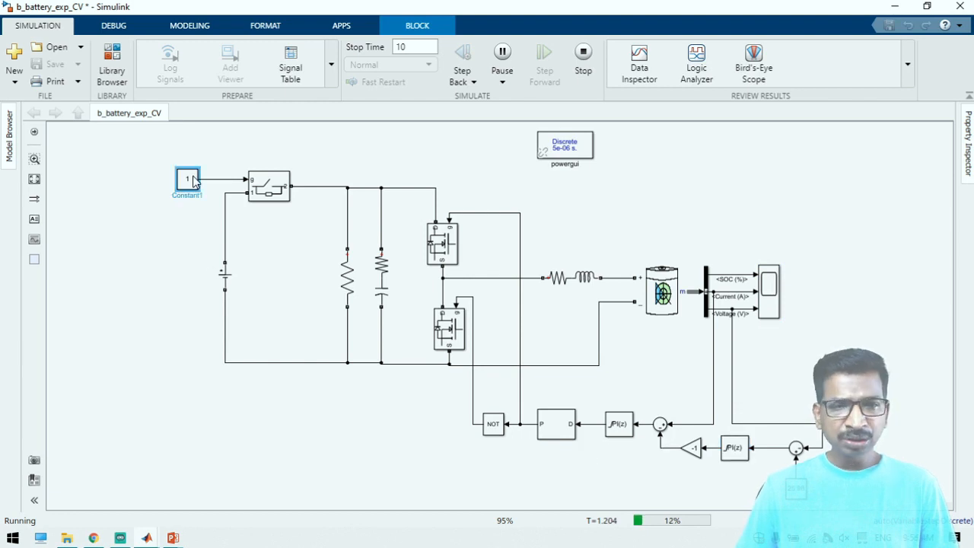
{"action": "double_click", "coordinate": [195, 180]}
{"action": "type", "text": "0"}
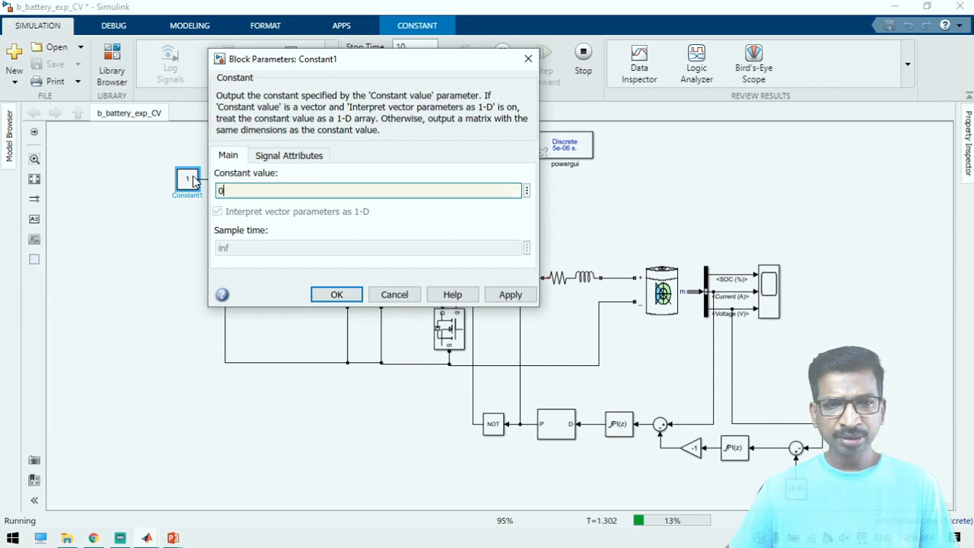
{"action": "key", "text": "Return"}
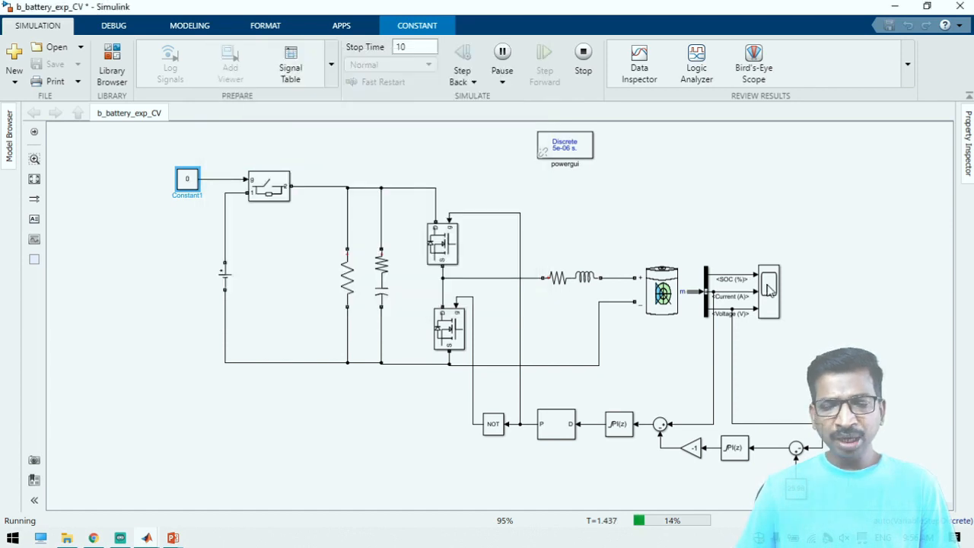
Examine the battery's SOC, current and voltage after the source disconnection, fitting the Scope axes to the data, and stop the simulation
{"action": "double_click", "coordinate": [769, 288]}
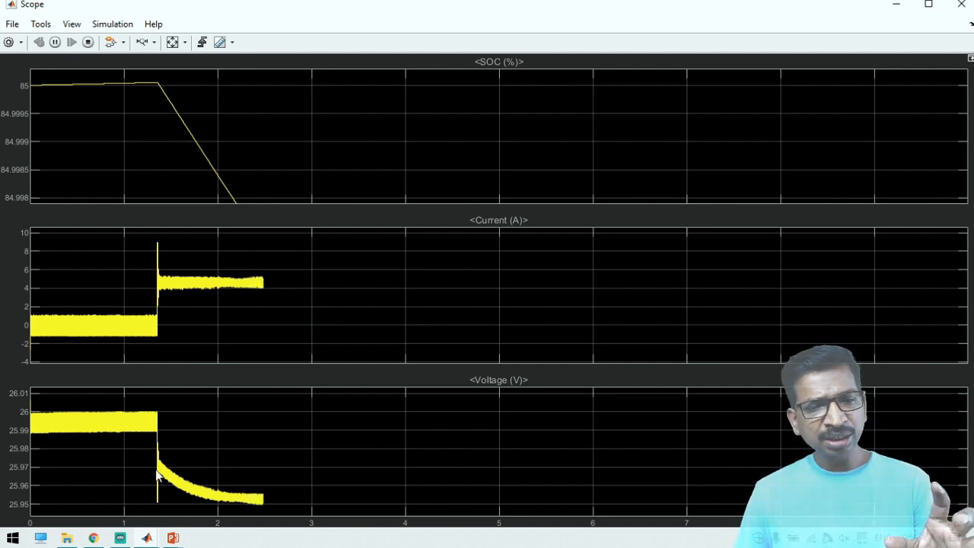
{"action": "left_click", "coordinate": [172, 42]}
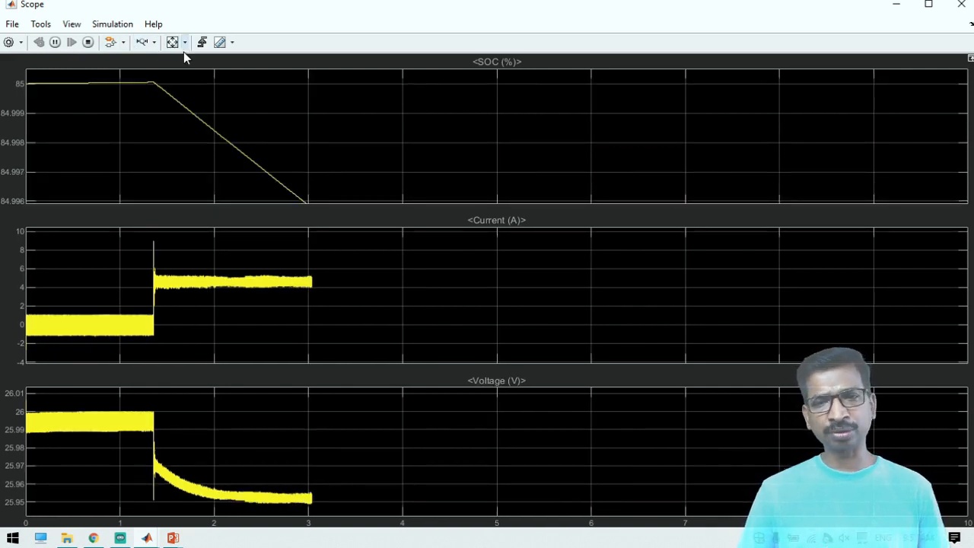
{"action": "left_click", "coordinate": [896, 5]}
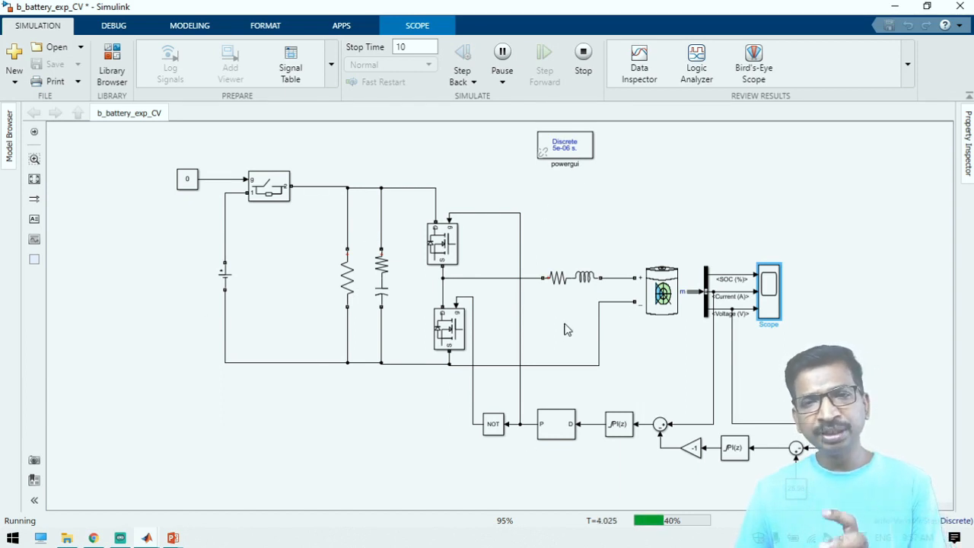
{"action": "left_click", "coordinate": [582, 50]}
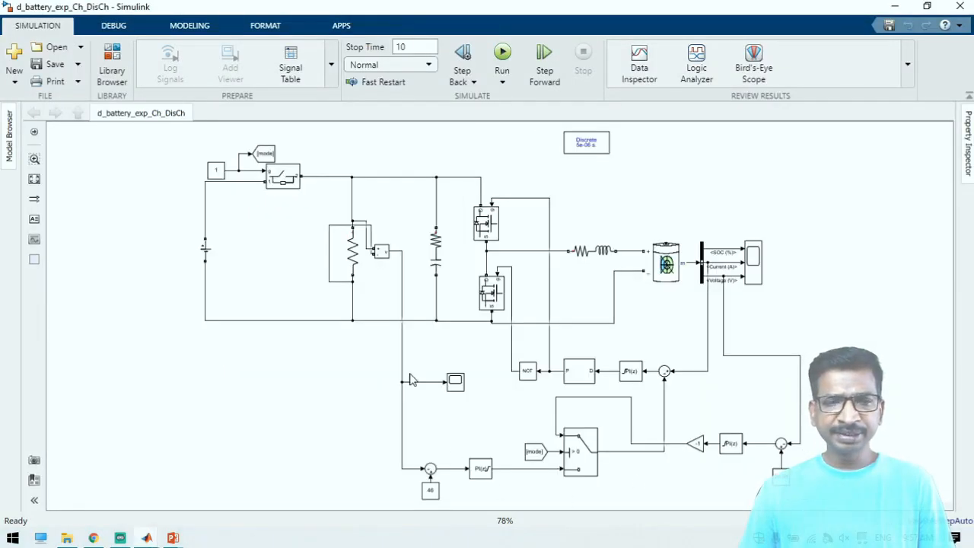
In the d_battery_exp_Ch_DisCh model, examine the load voltage measurement, gate constant, DC source, Battery and load voltage reference
{"action": "left_click", "coordinate": [380, 253]}
{"action": "left_click", "coordinate": [533, 491]}
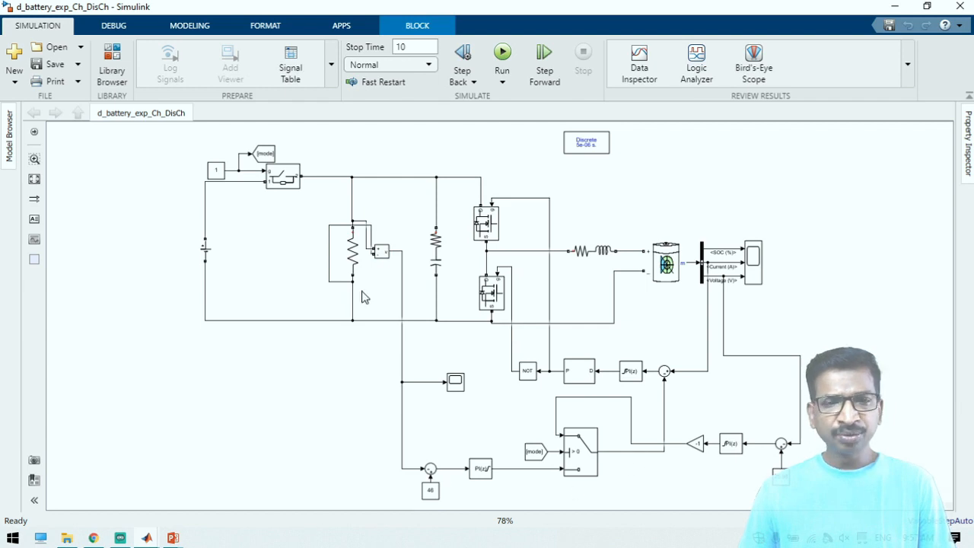
{"action": "left_click", "coordinate": [217, 170]}
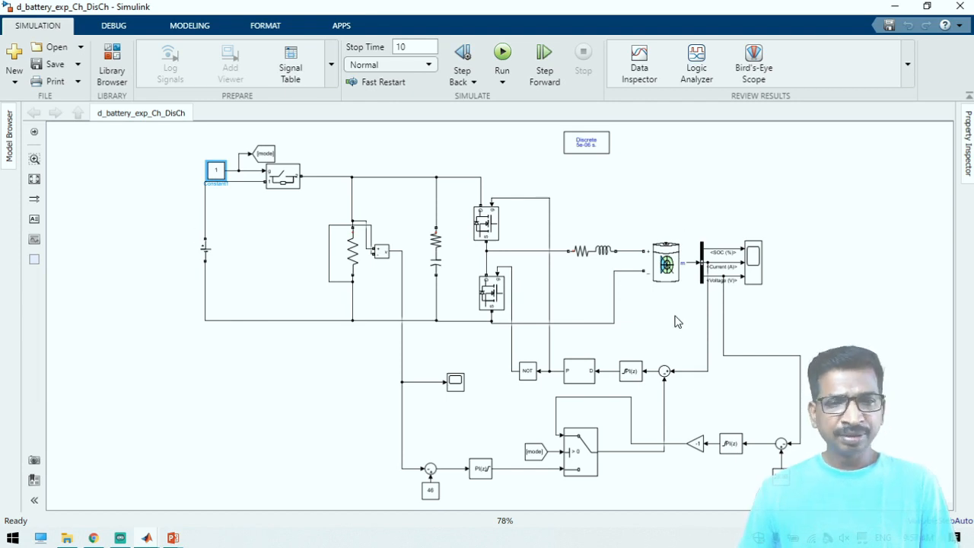
{"action": "left_click", "coordinate": [655, 492]}
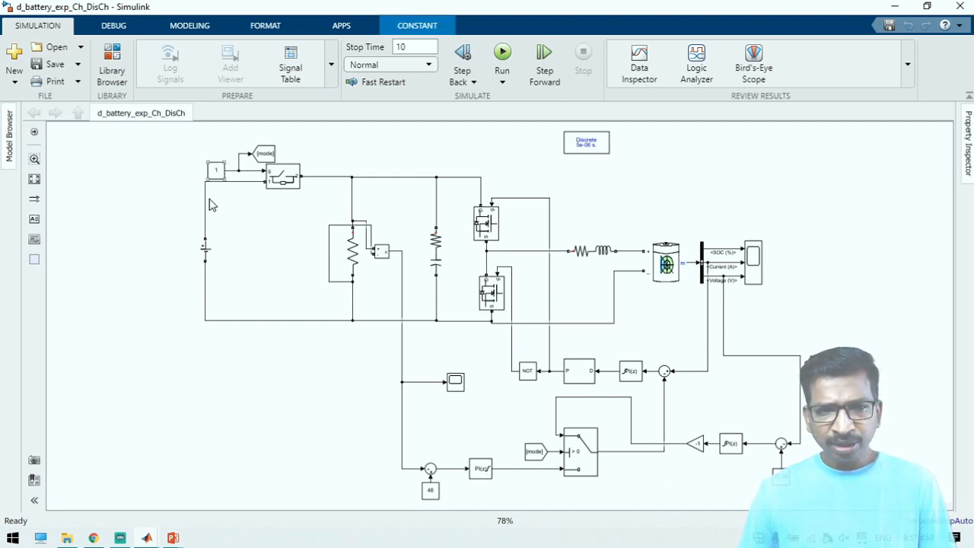
{"action": "left_click", "coordinate": [204, 257]}
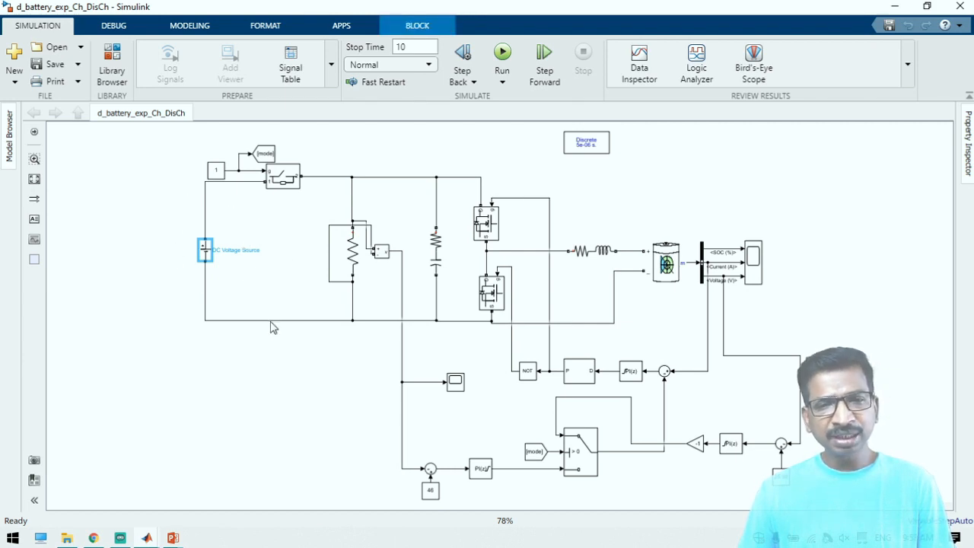
{"action": "left_click", "coordinate": [431, 491]}
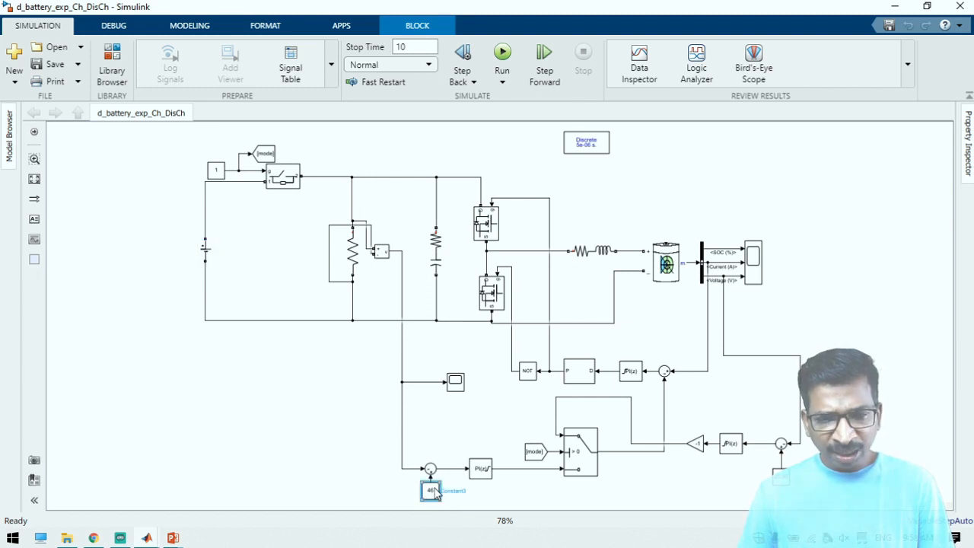
{"action": "left_click", "coordinate": [667, 264]}
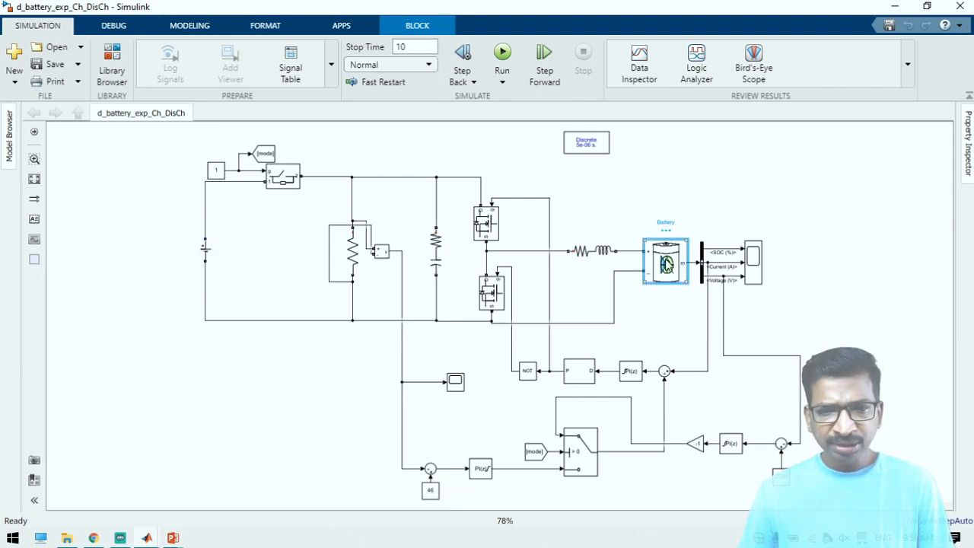
{"action": "left_click", "coordinate": [431, 493]}
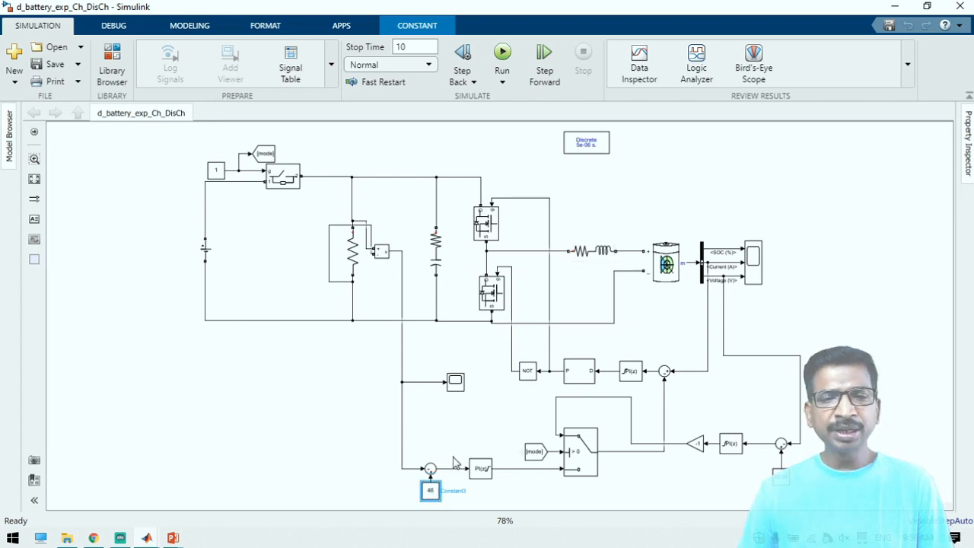
{"action": "left_click", "coordinate": [216, 175]}
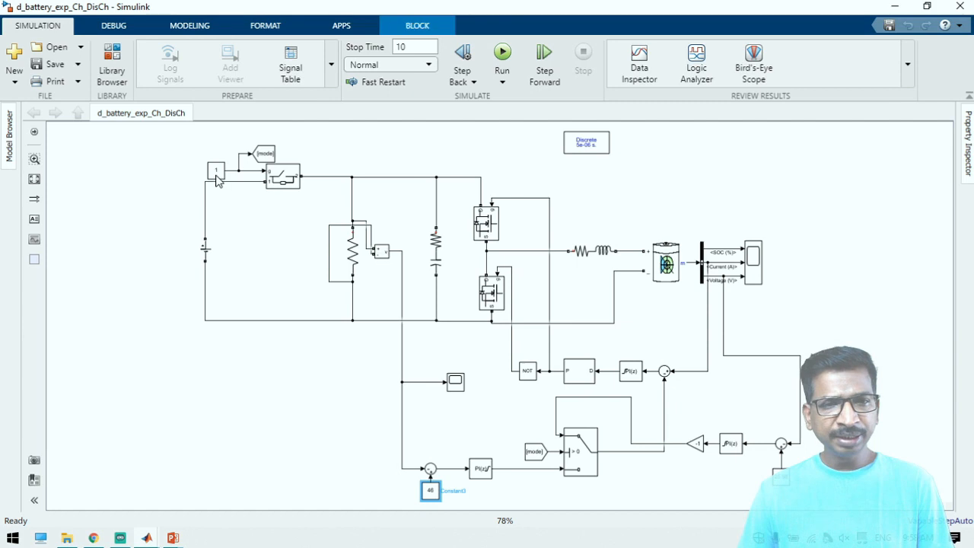
Trace how the mode signal and Switch choose between battery charging control and load voltage control
{"action": "left_click", "coordinate": [582, 456]}
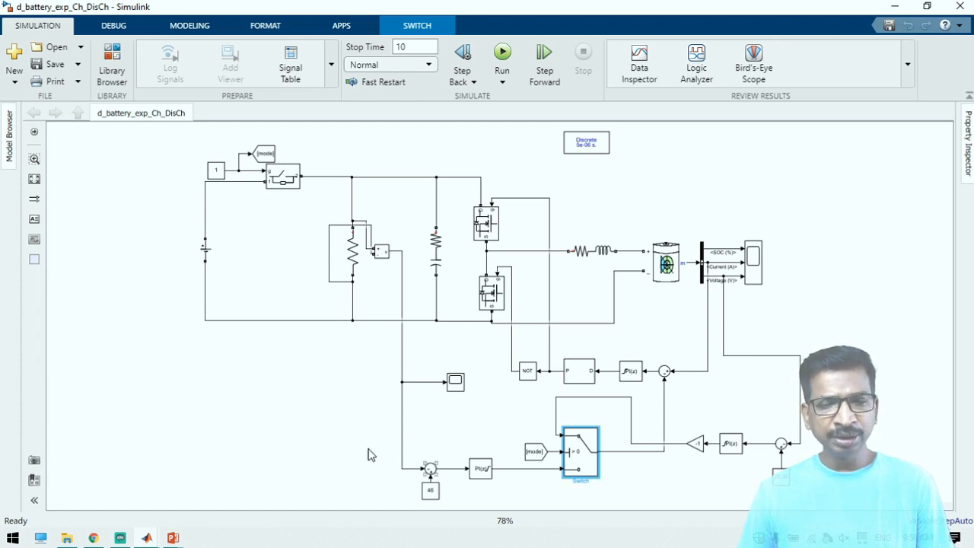
{"action": "left_click", "coordinate": [214, 173]}
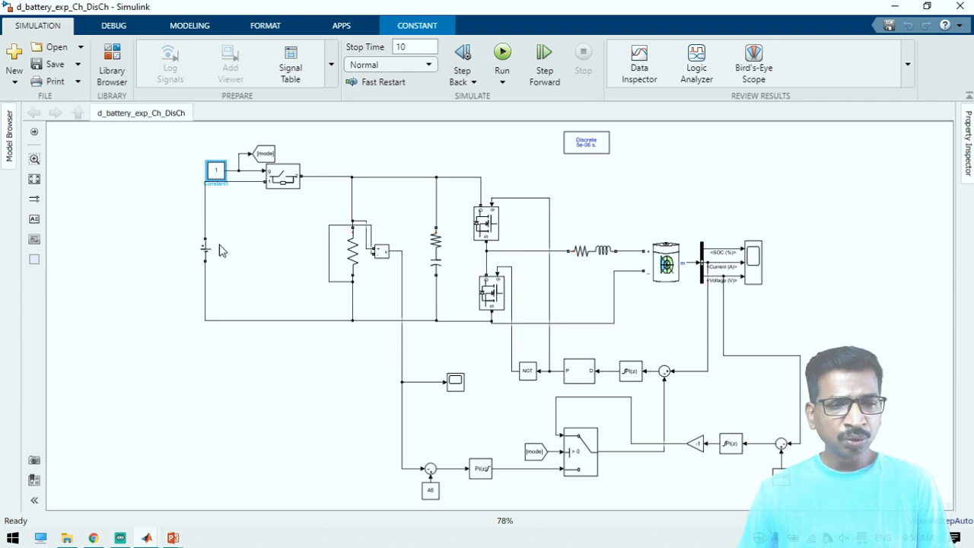
{"action": "left_click", "coordinate": [348, 255]}
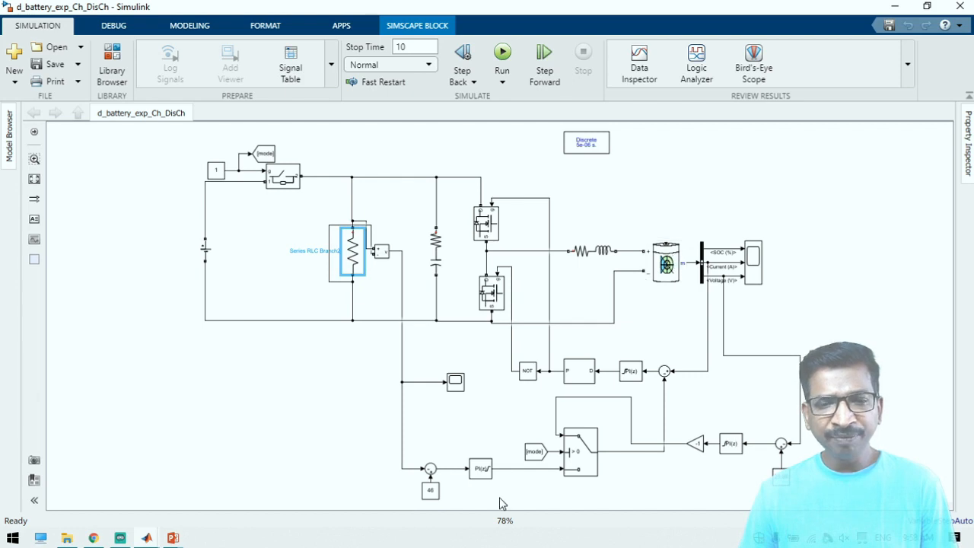
{"action": "left_click", "coordinate": [431, 491]}
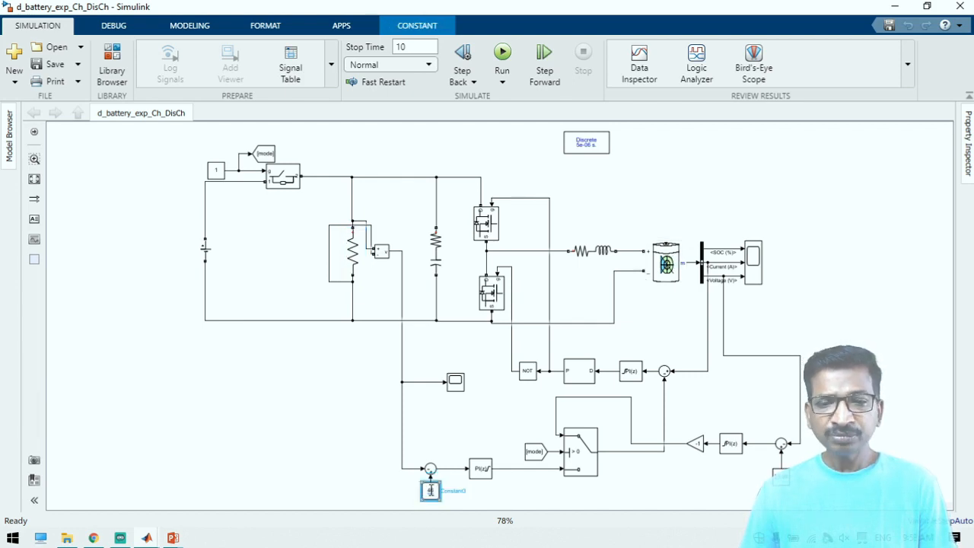
{"action": "left_click", "coordinate": [580, 475]}
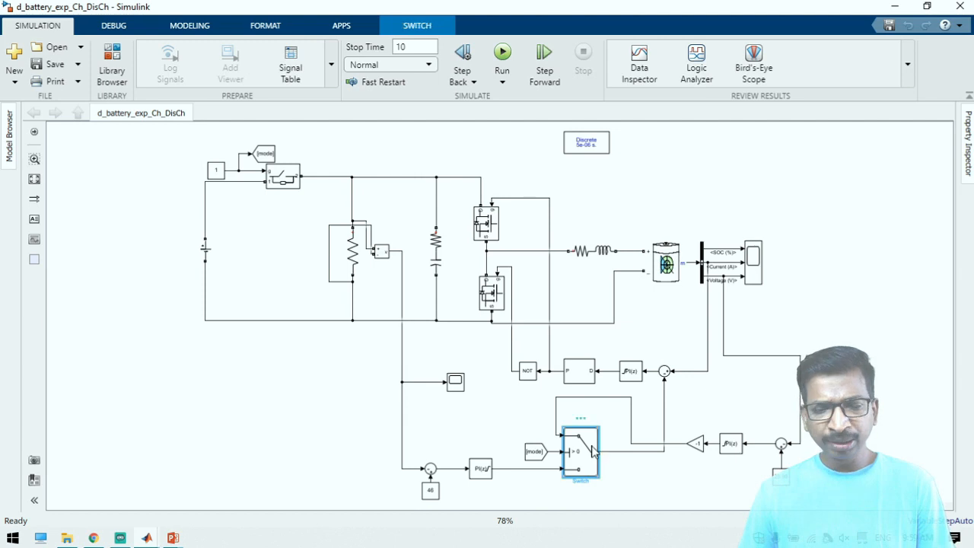
{"action": "left_click", "coordinate": [532, 455]}
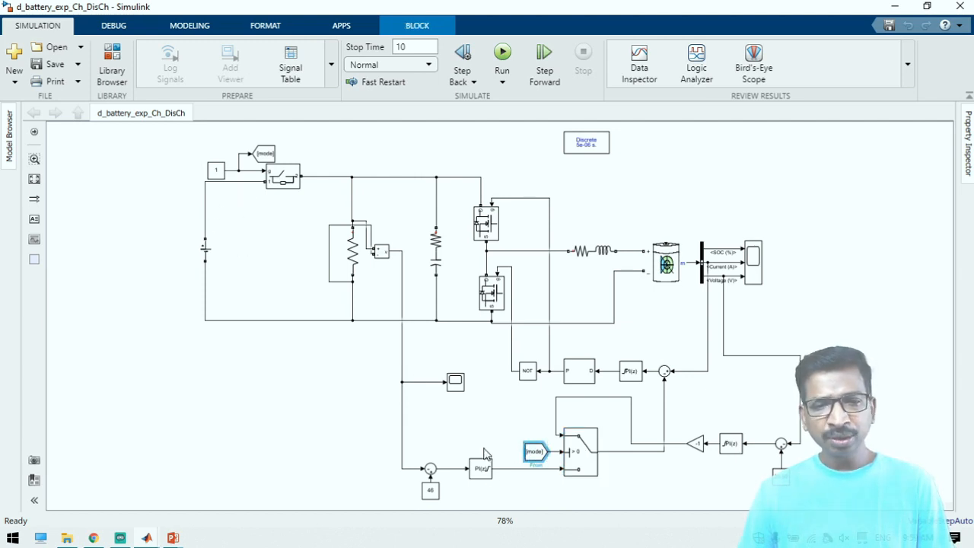
{"action": "left_click", "coordinate": [517, 476]}
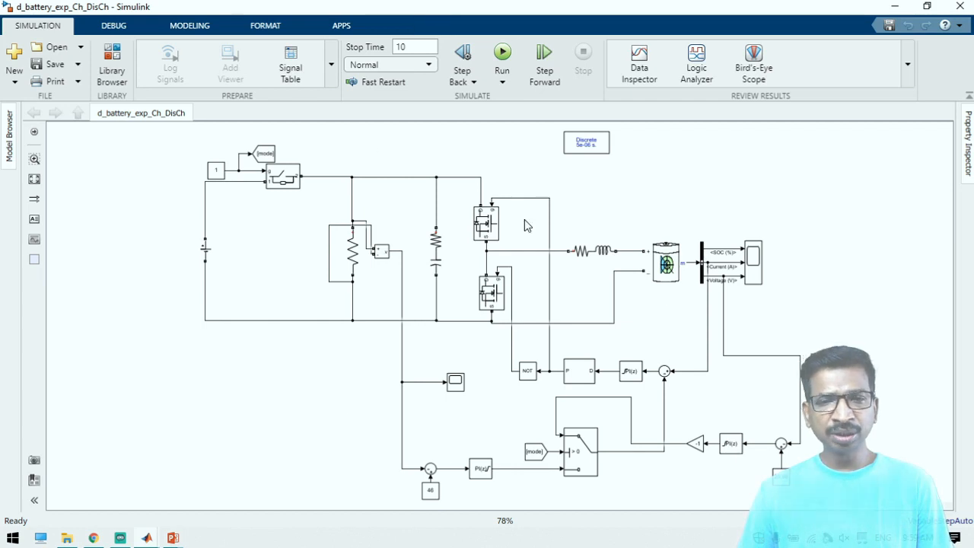
Run the d_battery_exp_Ch_DisCh simulation and check the load voltage in Scope1 with the source connected
{"action": "left_click", "coordinate": [502, 53]}
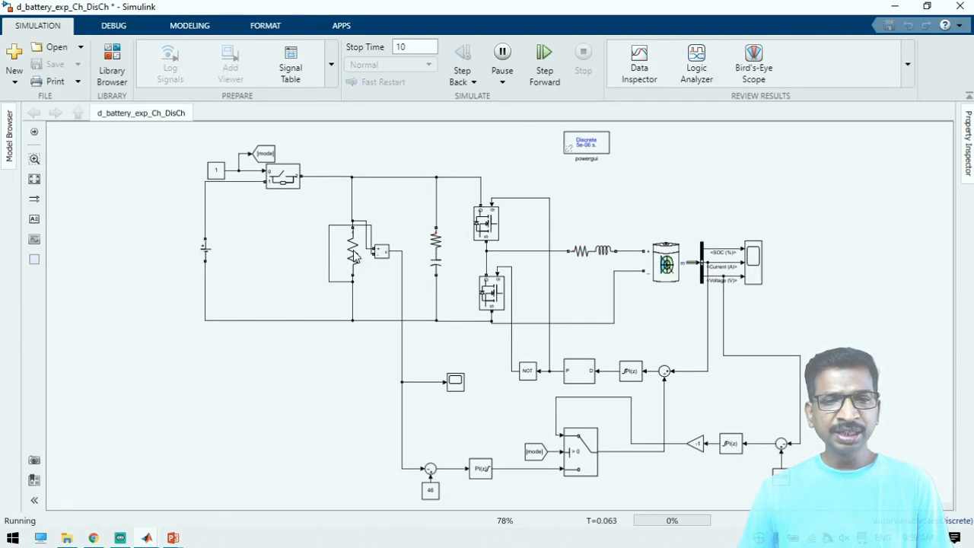
{"action": "left_click", "coordinate": [355, 257]}
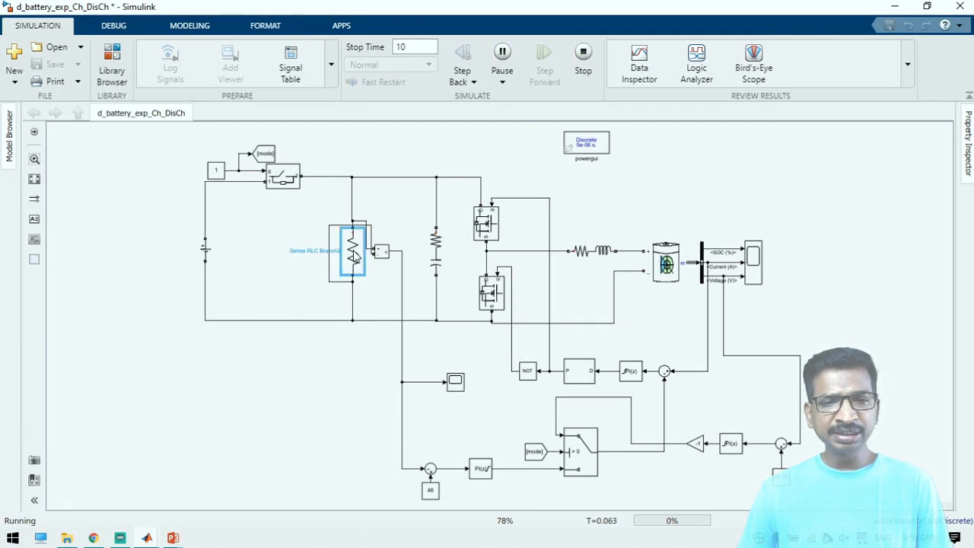
{"action": "left_click", "coordinate": [454, 387]}
{"action": "double_click", "coordinate": [454, 387]}
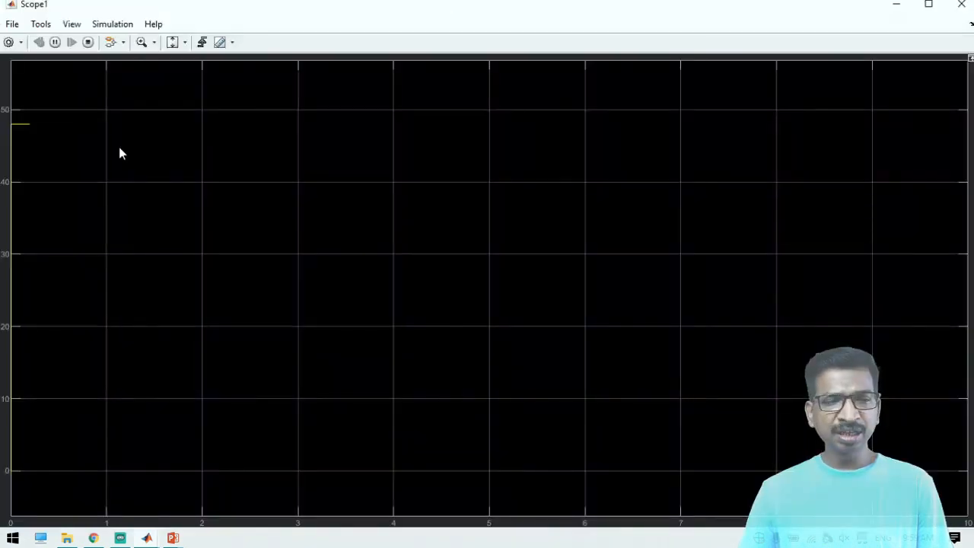
{"action": "left_click", "coordinate": [962, 5]}
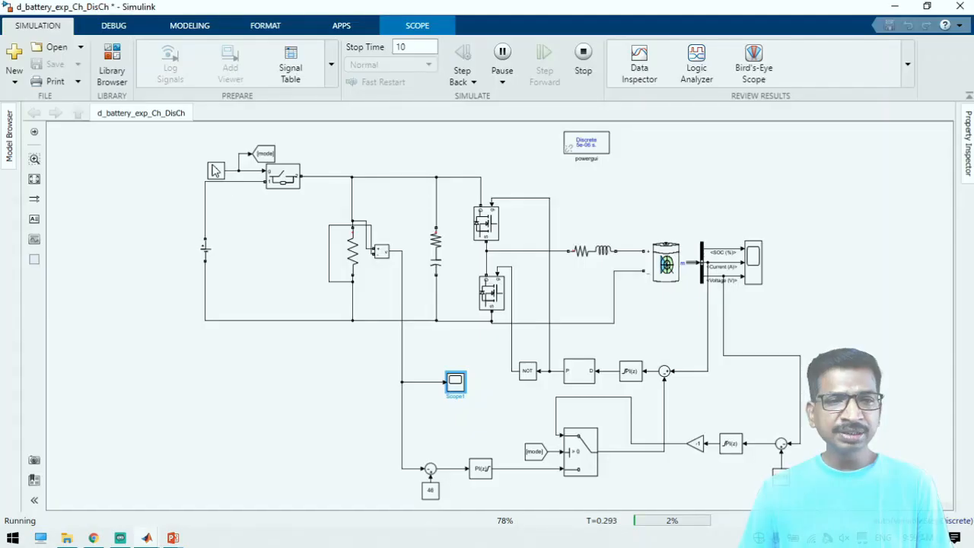
Set the Ideal Switch's gate constant to 0 during the run and check the load voltage response in Scope1
{"action": "double_click", "coordinate": [215, 170]}
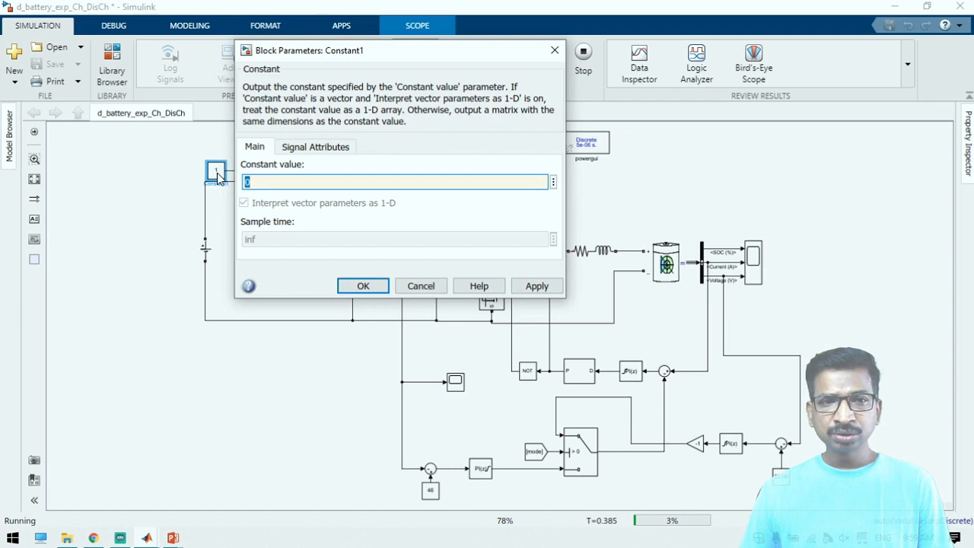
{"action": "key", "text": "Return"}
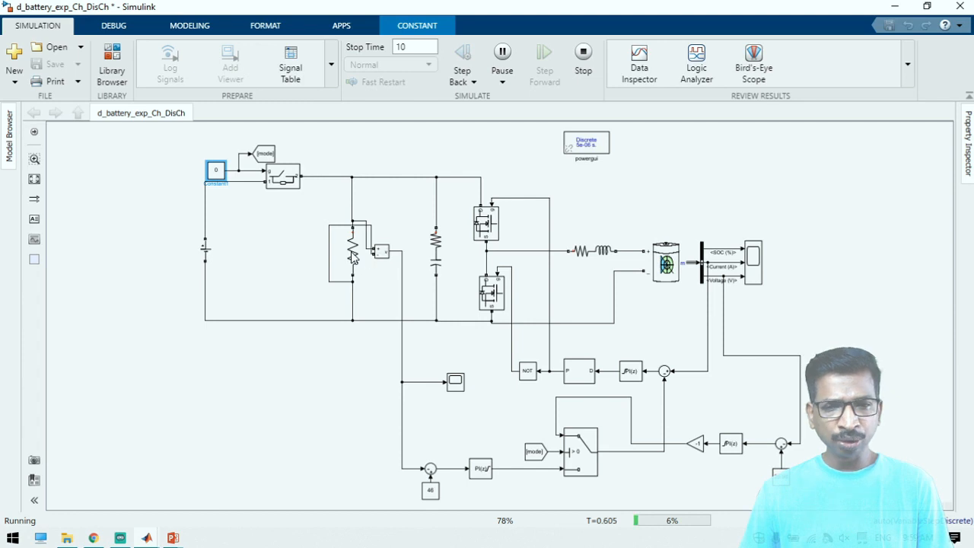
{"action": "double_click", "coordinate": [455, 381]}
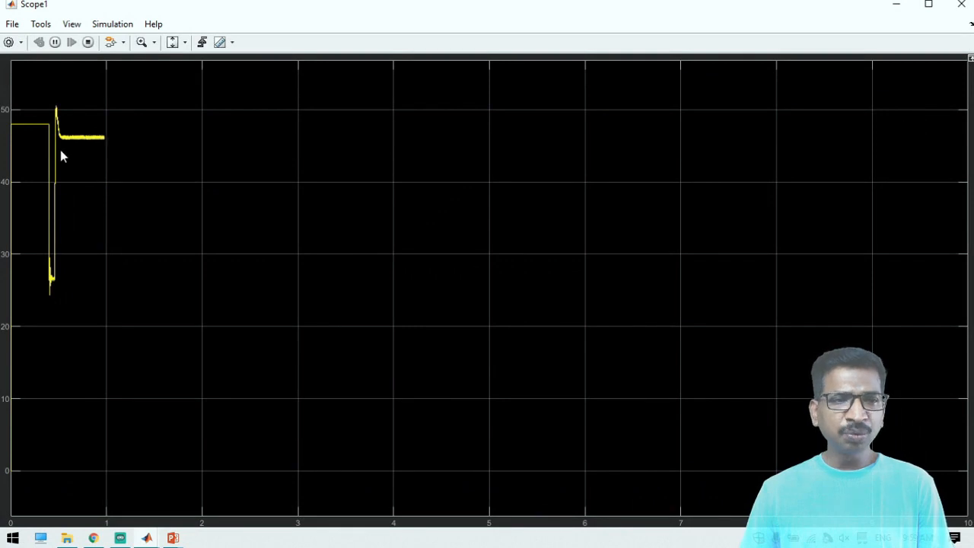
{"action": "left_click", "coordinate": [896, 5]}
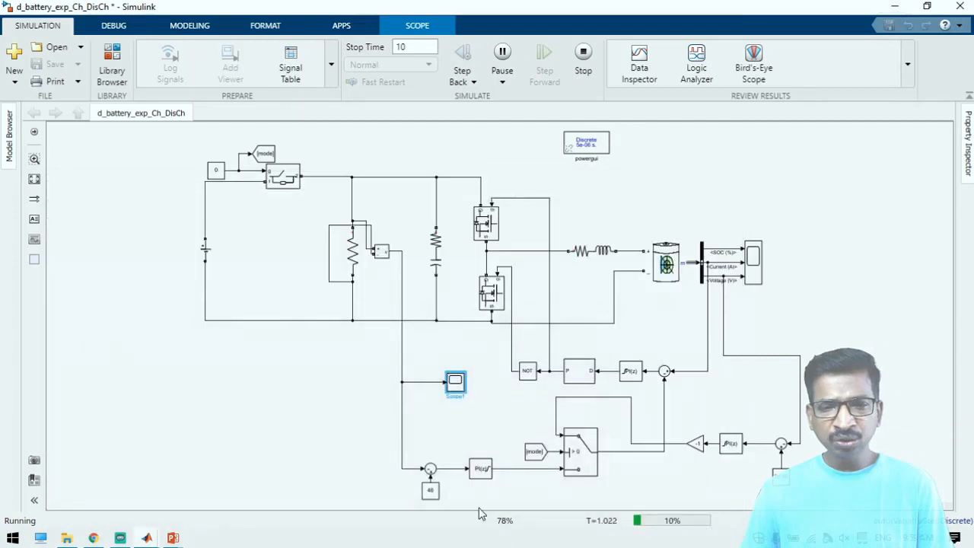
Highlight the load voltage control loop feeding the mode Switch, and stop the simulation
{"action": "left_click_drag", "start_coordinate": [373, 424], "coordinate": [553, 481]}
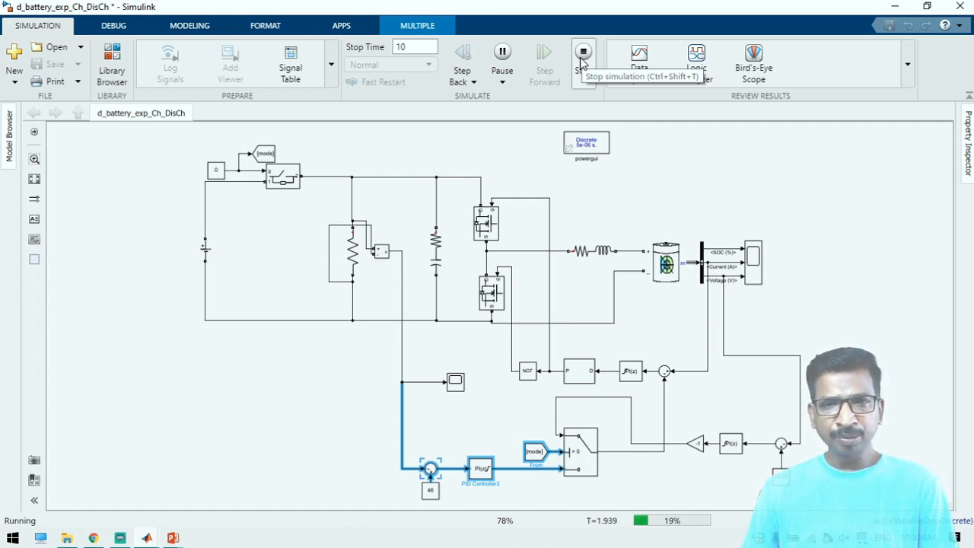
{"action": "left_click", "coordinate": [583, 53]}
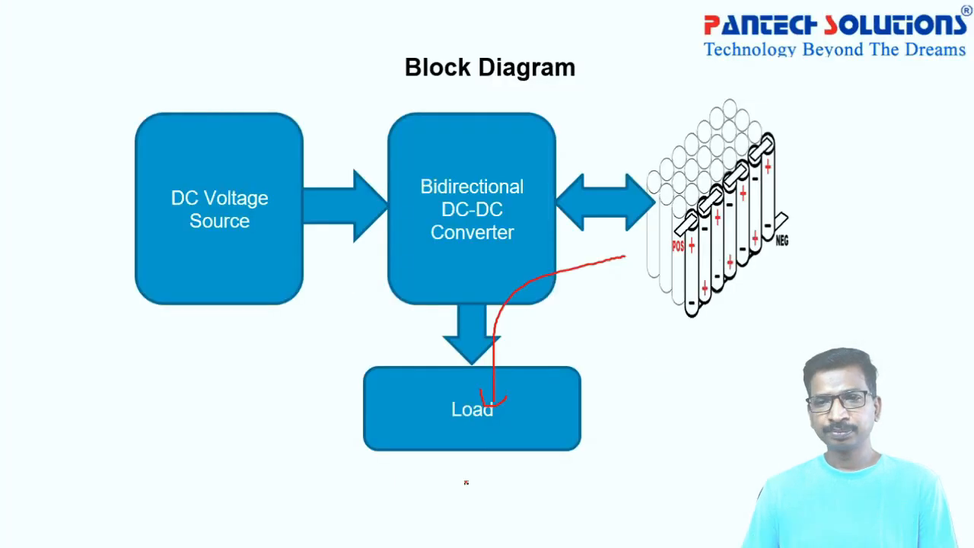
{"action": "key", "text": "Right"}
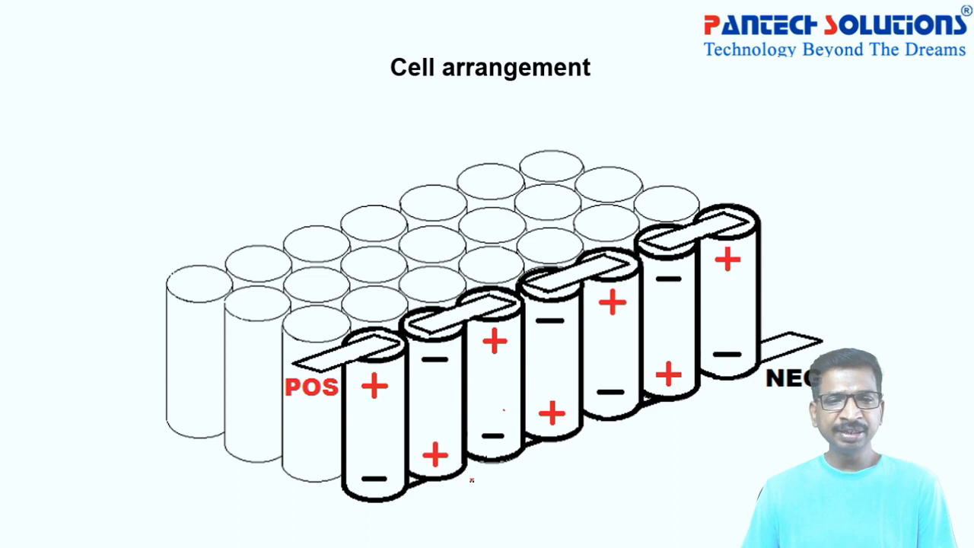
{"action": "left_click", "coordinate": [472, 480]}
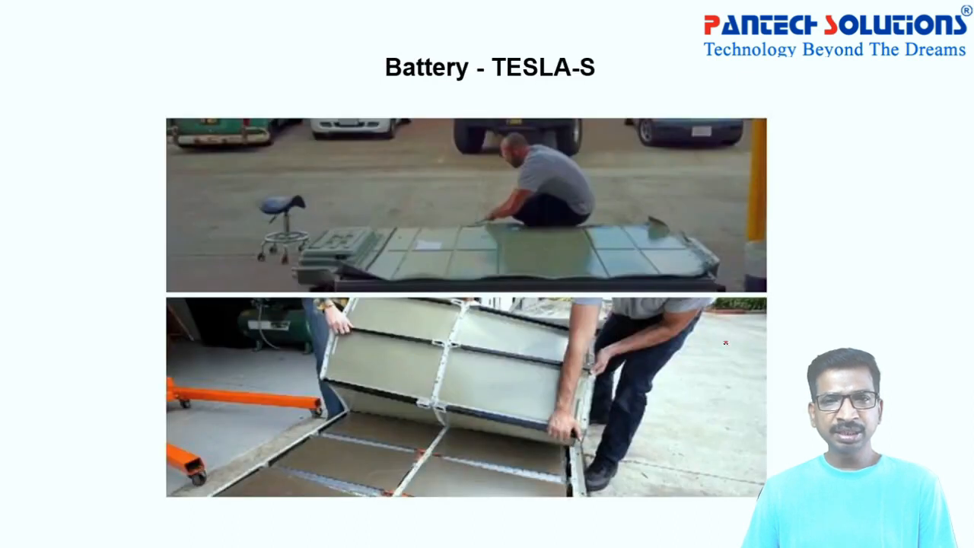